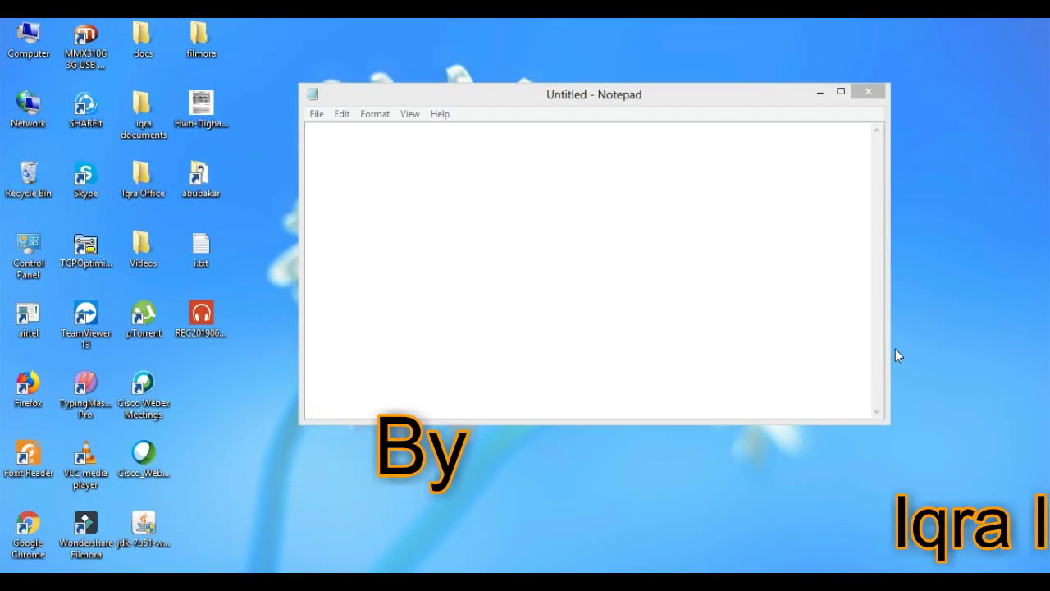
Type the heading 'Portal - Pages and widgets' into the empty Notepad note
click(403, 145)
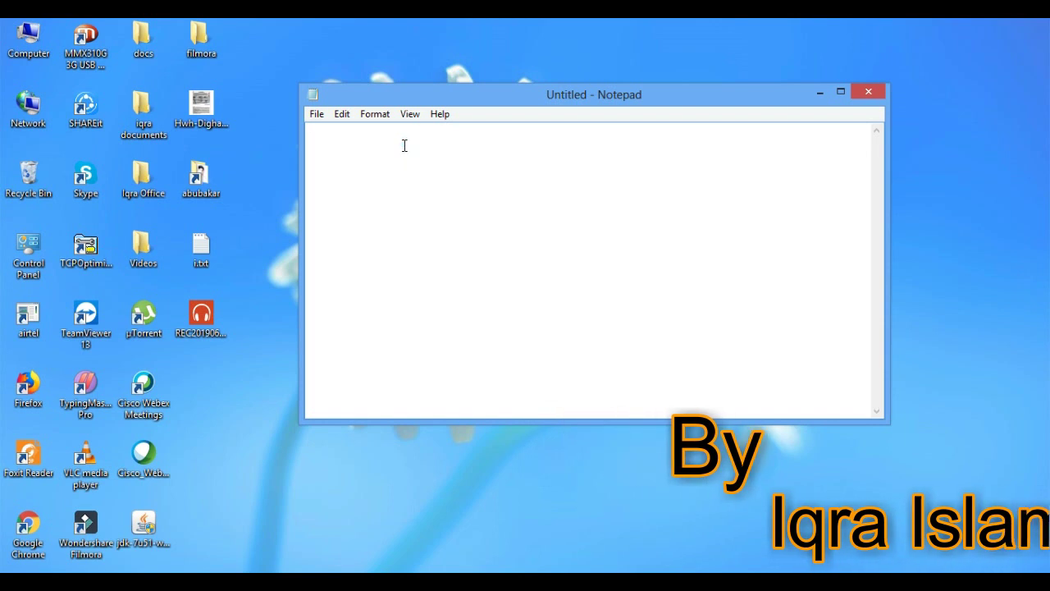
text(Portal -)
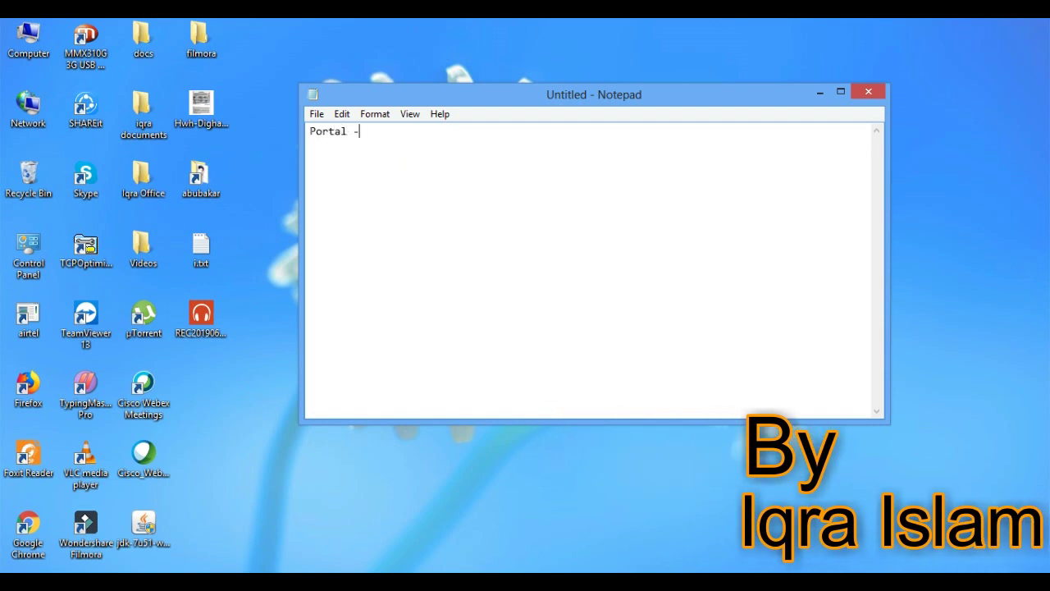
text( Pages a)
text(nd widget)
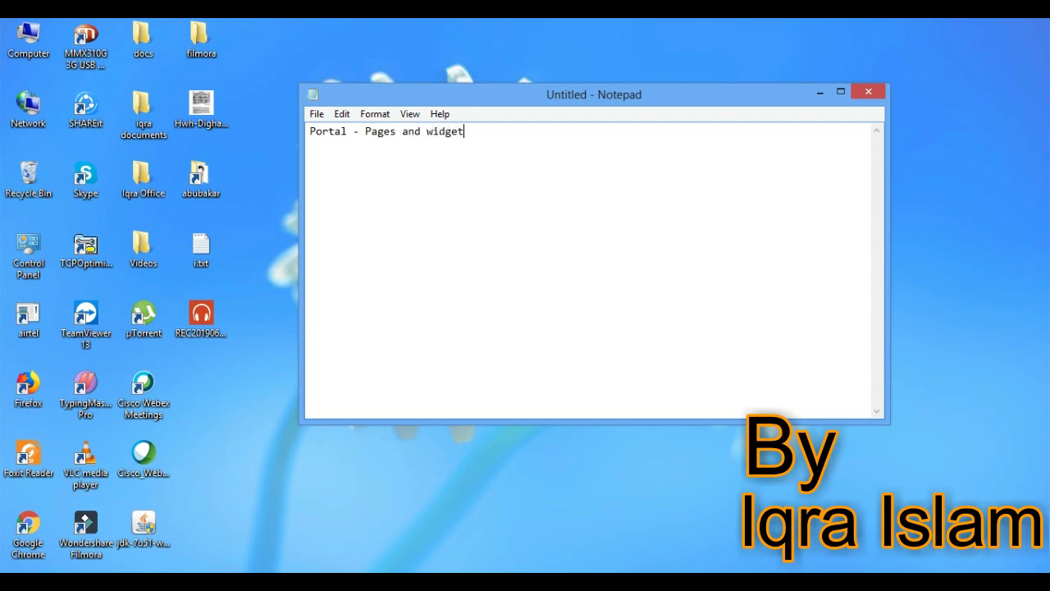
text(s)
click(451, 136)
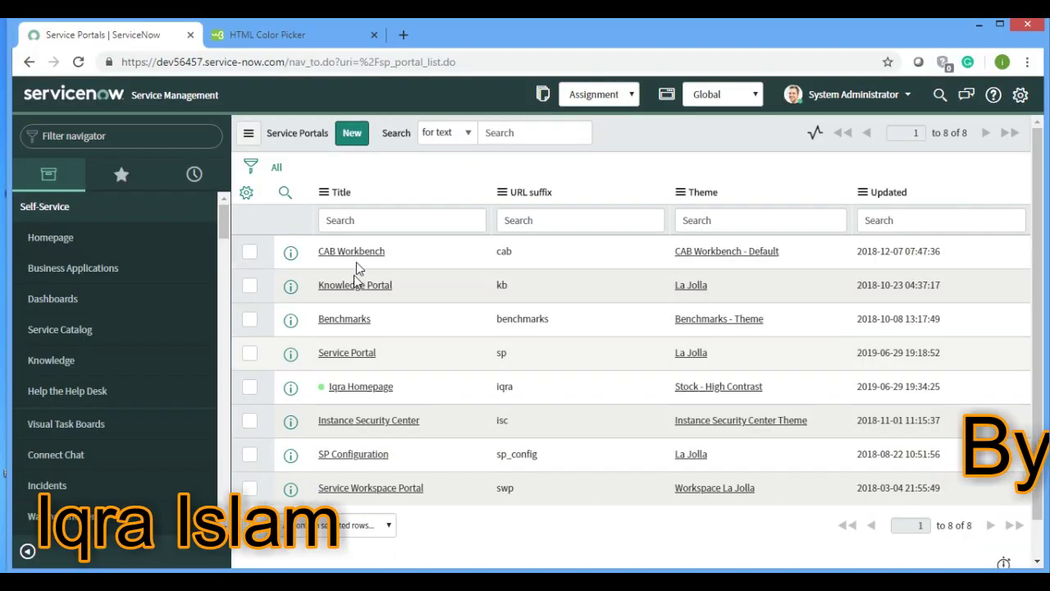
Open a blank new record from the Service Portals list
click(378, 184)
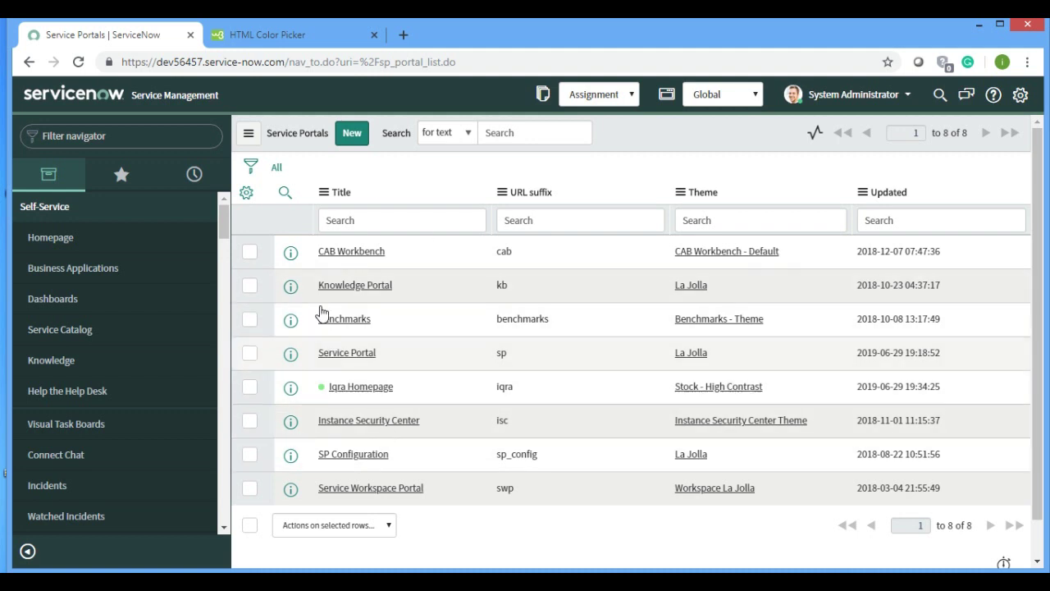
click(353, 136)
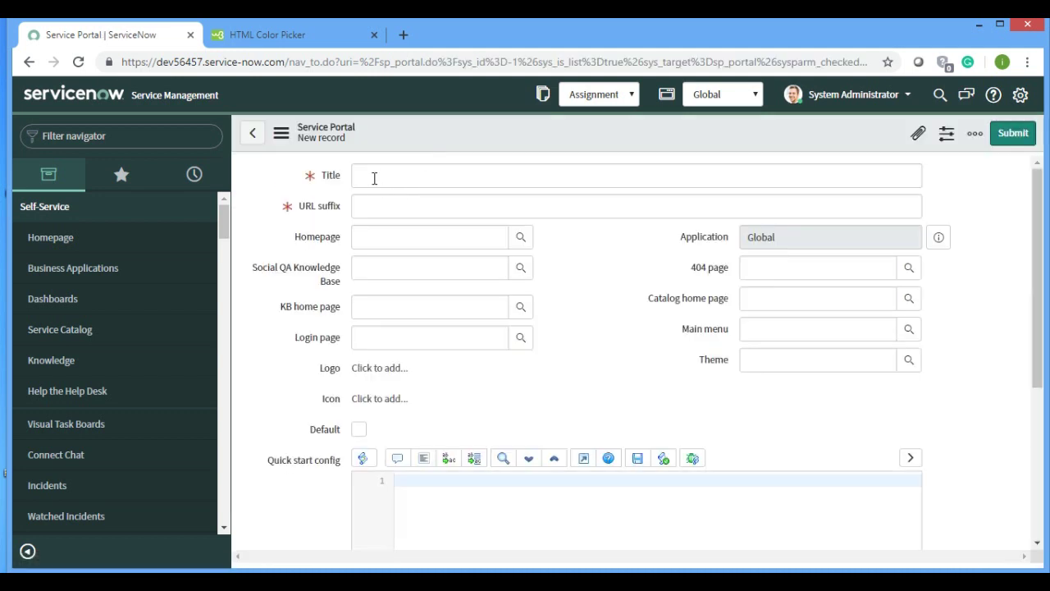
Enter title 'Iqra Homepage2' and URL suffix 'iqra2' on the new portal record
click(373, 177)
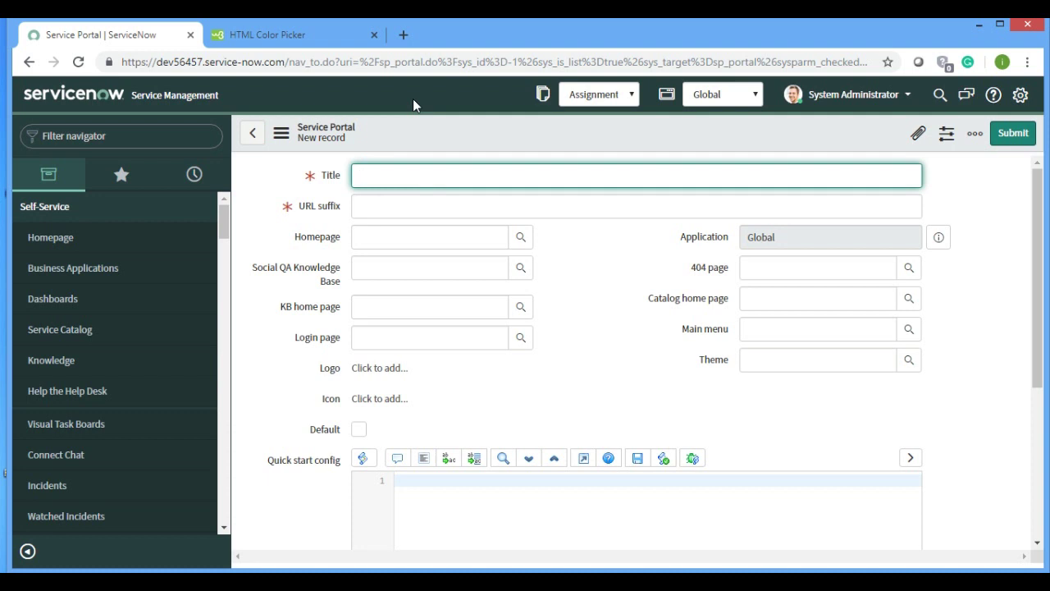
text(I)
text(qra H)
text(omepage2)
click(398, 201)
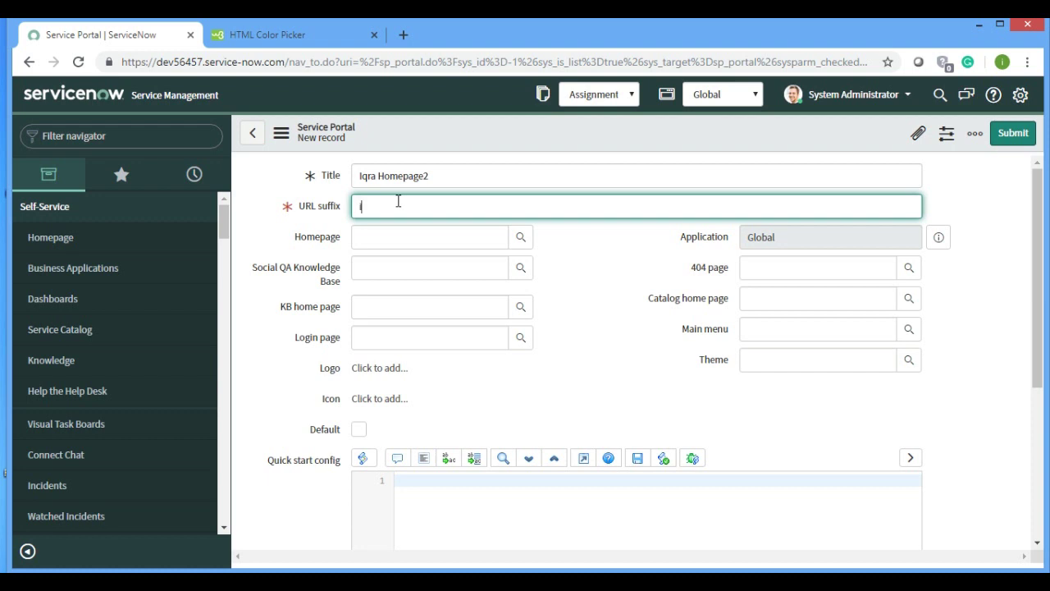
text(iqra2)
click(556, 253)
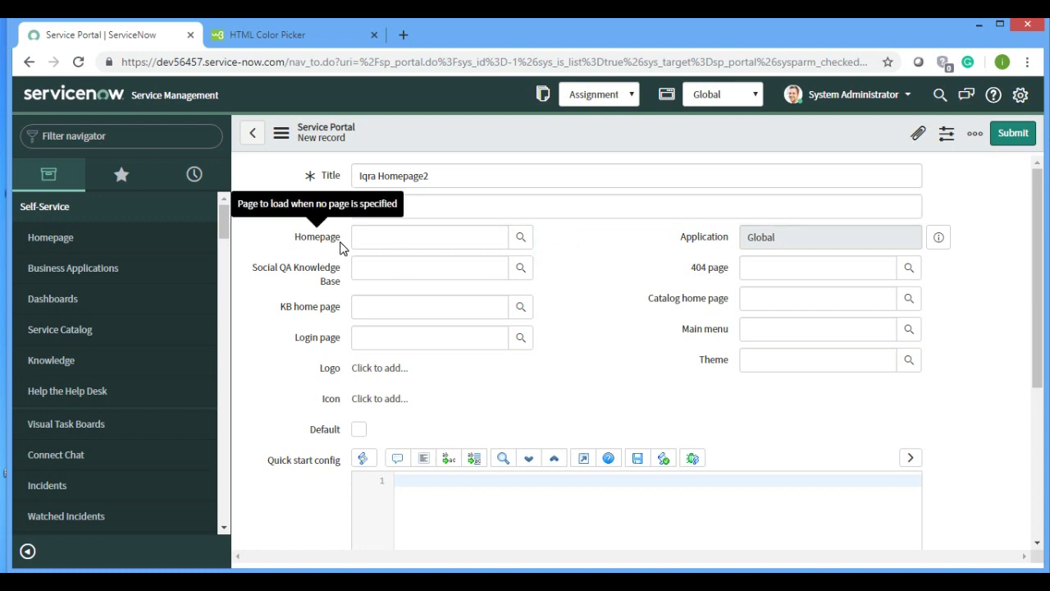
double_click(339, 238)
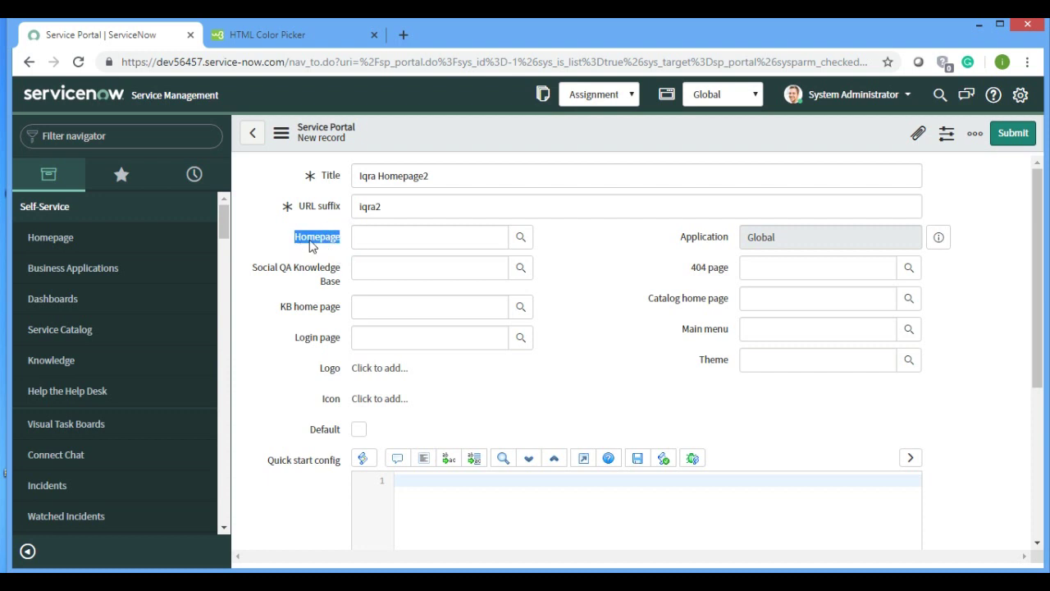
click(573, 277)
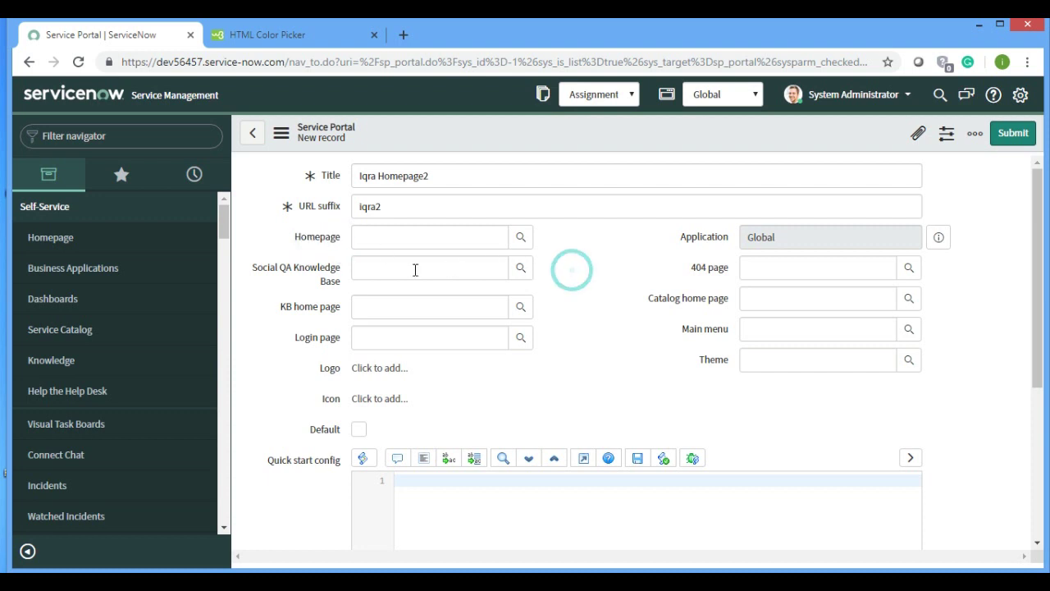
Pick 'kb_view2' as KB home page and 'landing' as login page via autocomplete
click(399, 307)
text(kb_v)
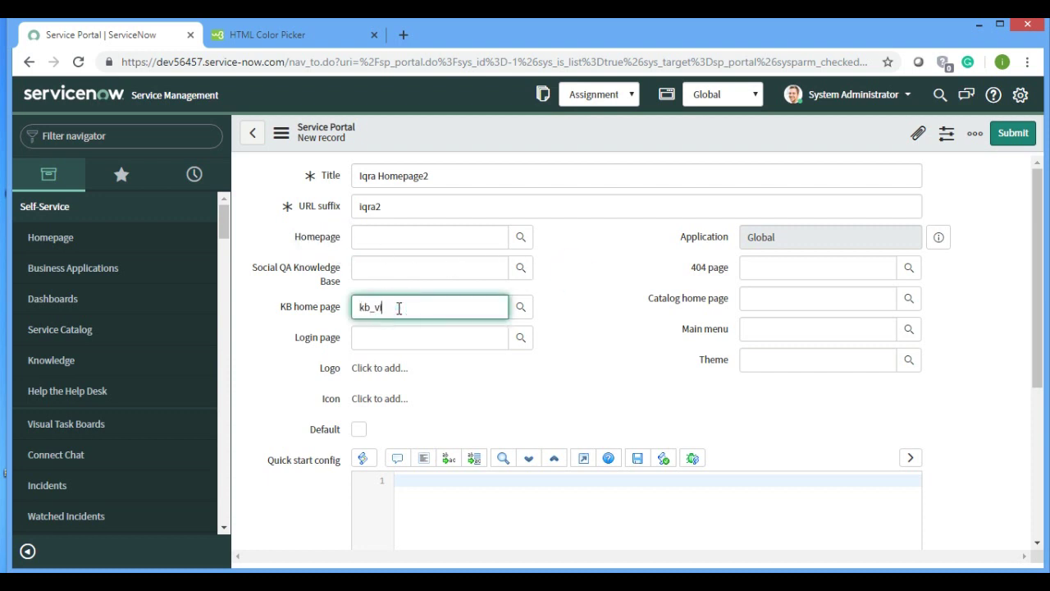
text(ie)
key(Return)
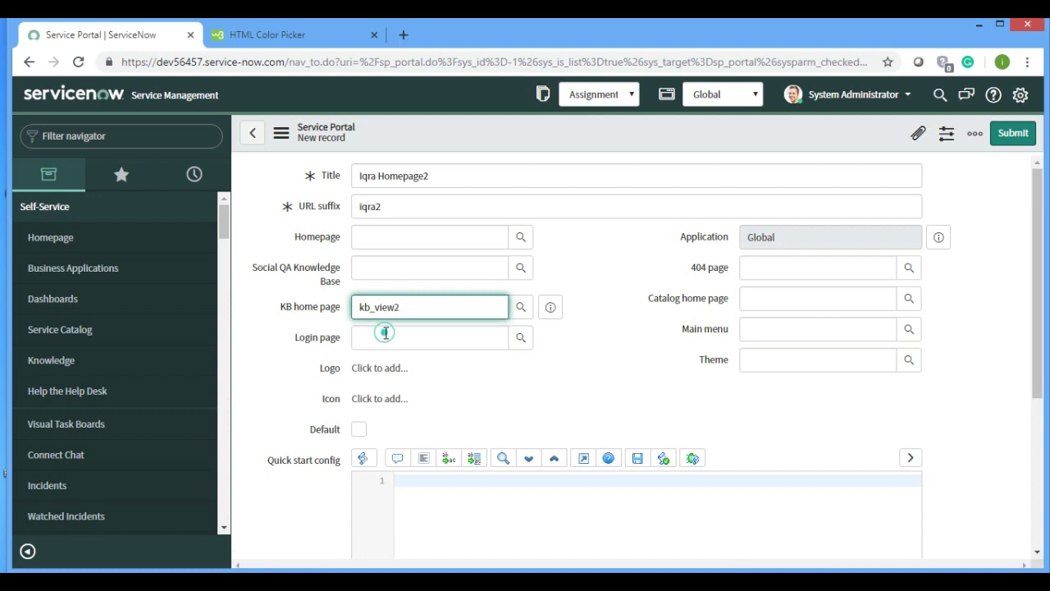
click(384, 335)
text(landi)
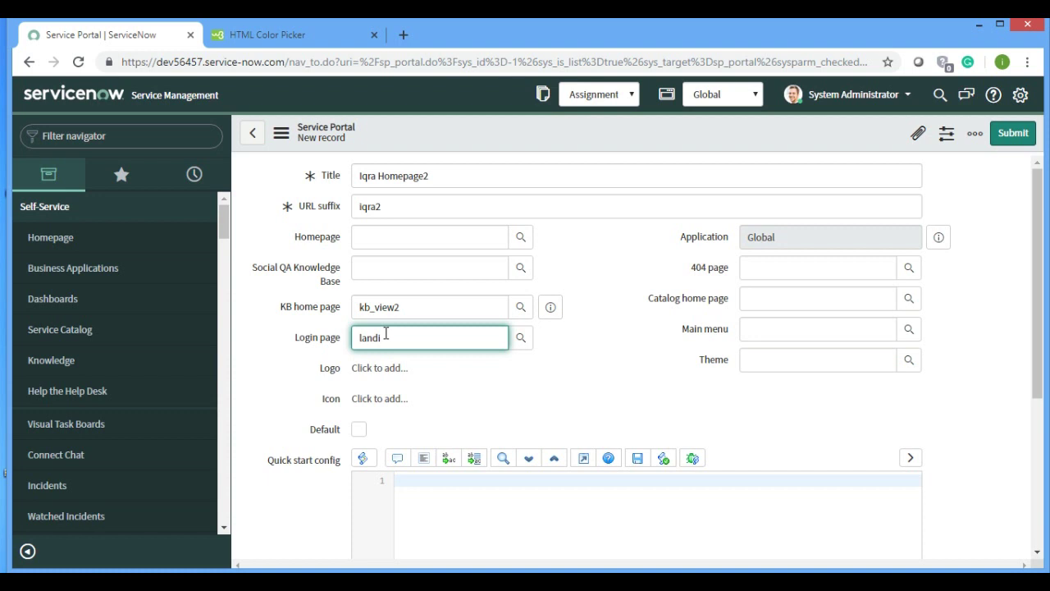
key(Down)
key(Return)
Choose 'Stock - High Contrast' from the Theme autocomplete on the portal record
click(758, 367)
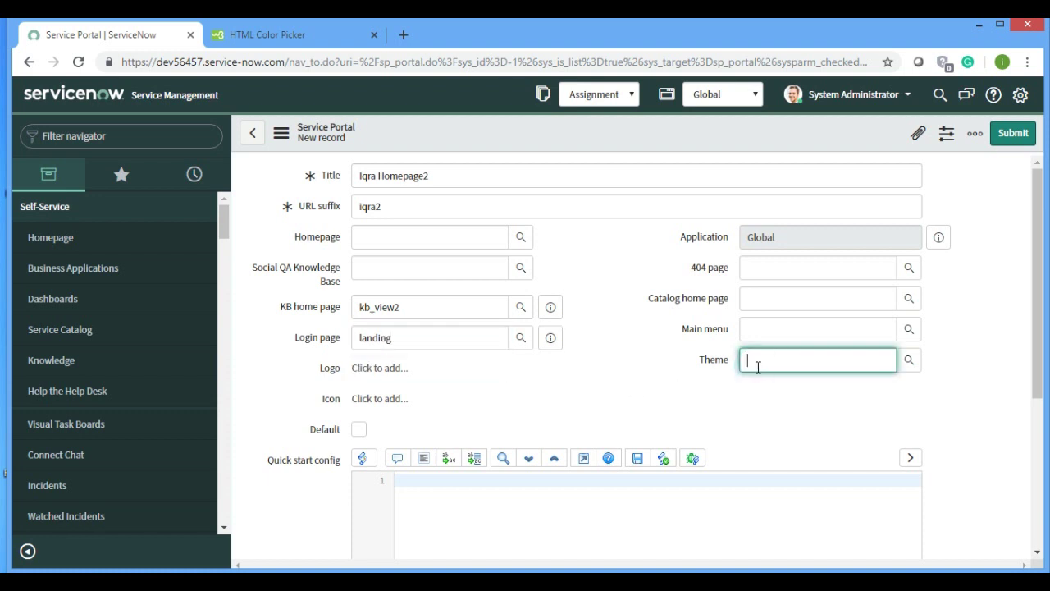
text(ock)
key(Down)
key(Return)
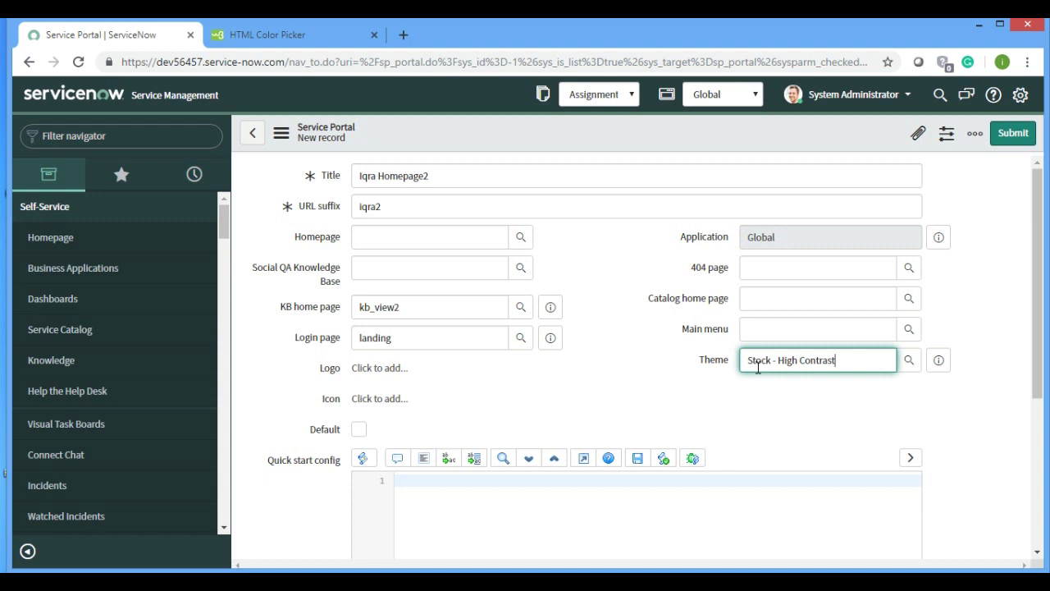
click(651, 371)
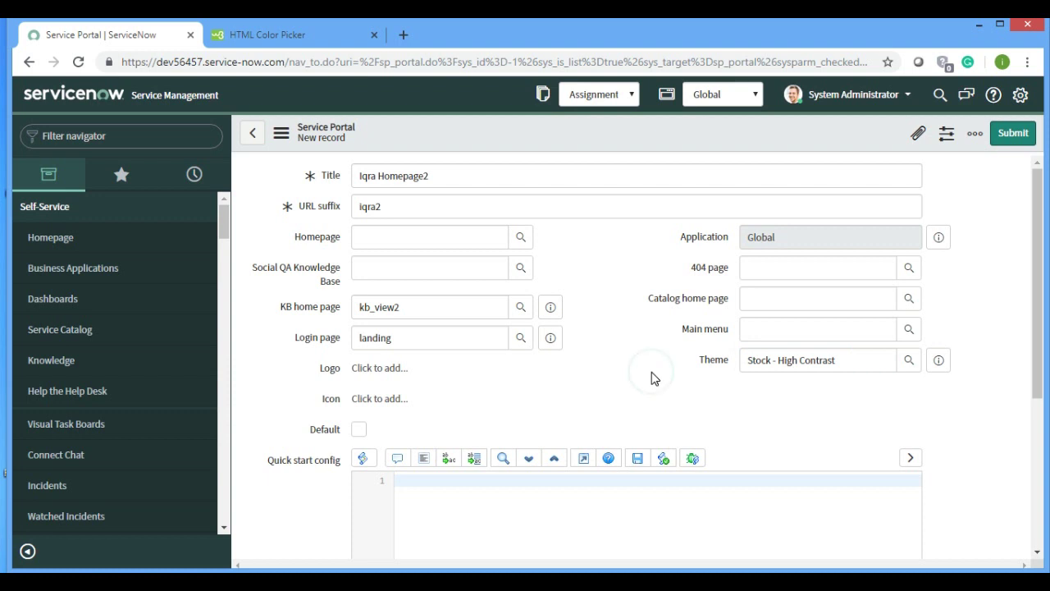
Save the Iqra Homepage2 record, tick Default, and save it again
right_click(450, 131)
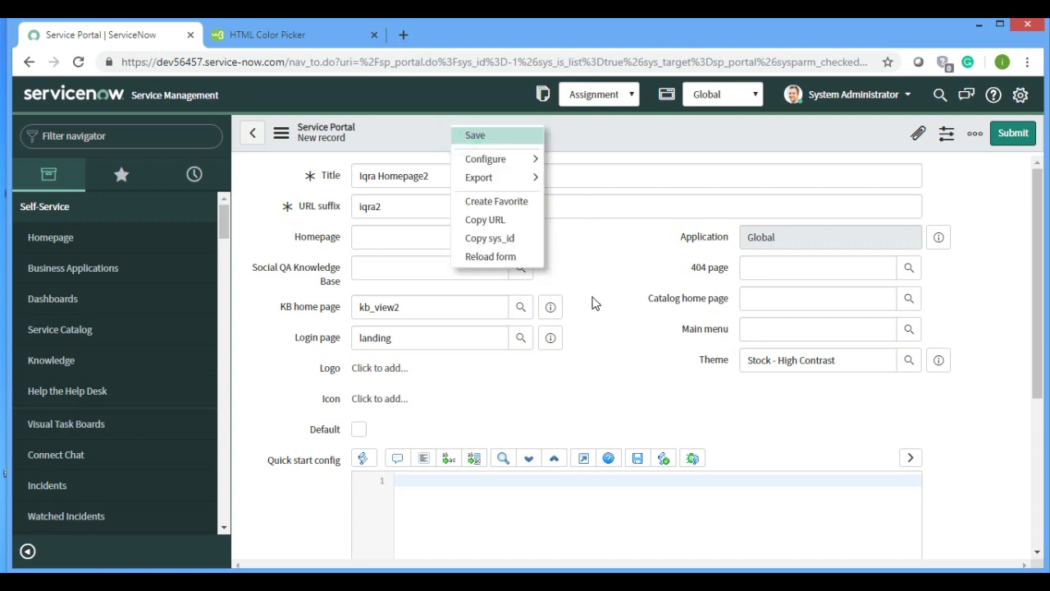
key(Return)
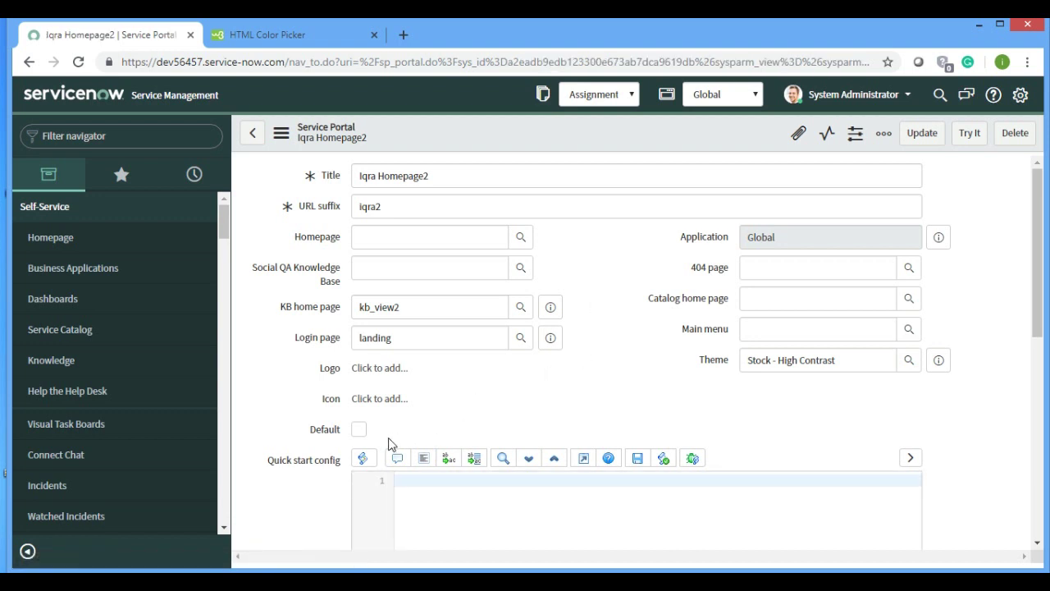
click(359, 429)
right_click(498, 134)
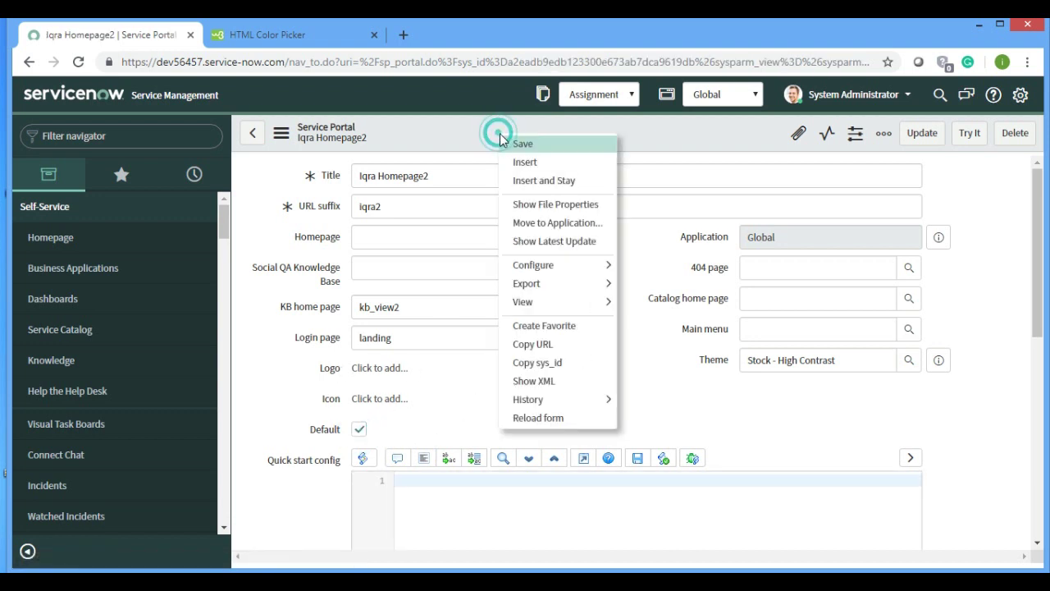
click(503, 143)
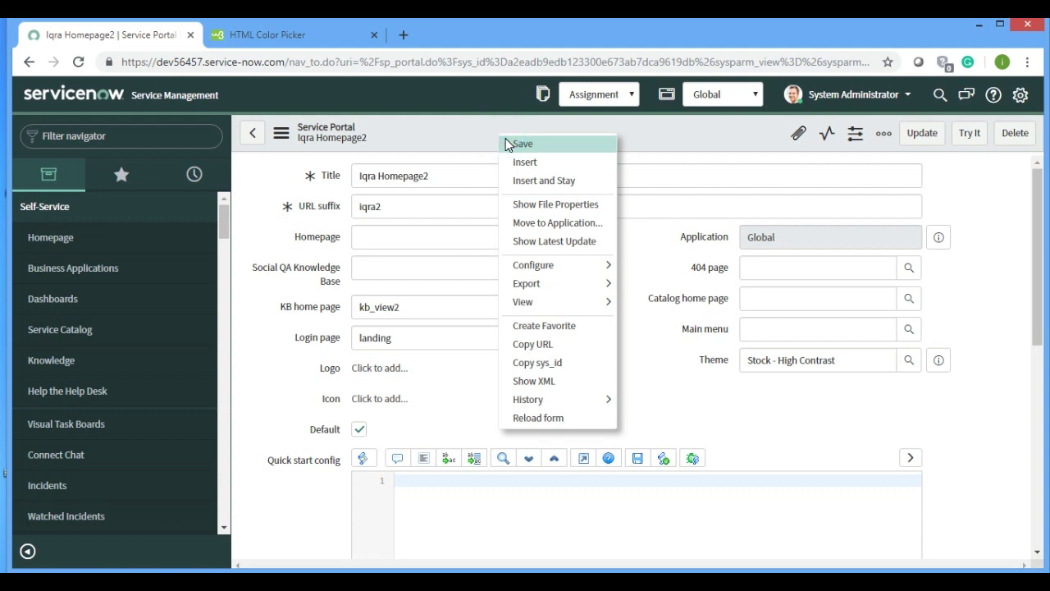
click(505, 143)
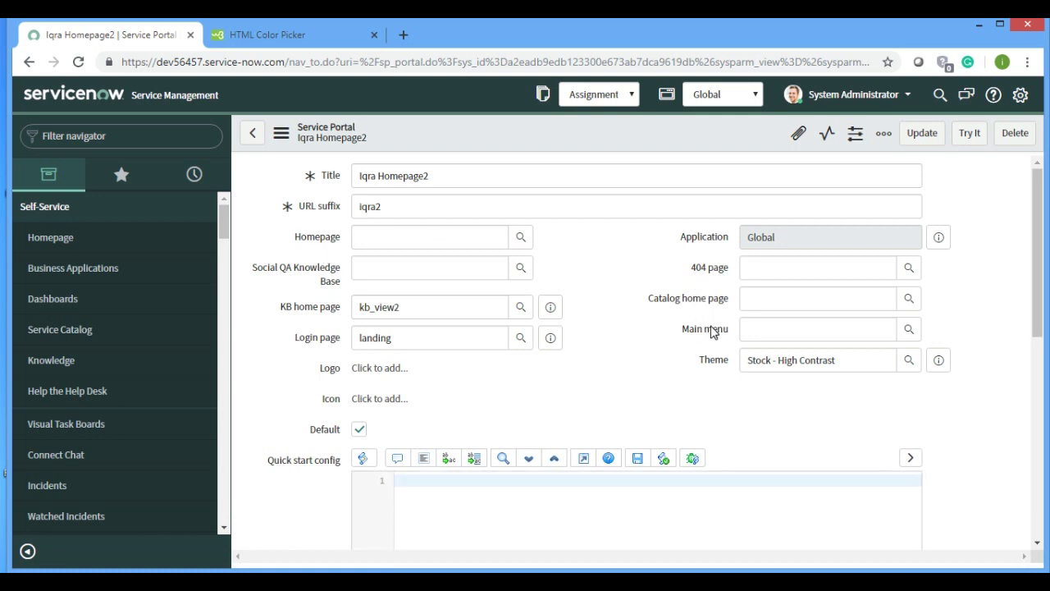
Load dev56457.service-now.com/iqra2 in a new tab placed beside the record tab
click(403, 35)
text(dev56457.service-now.com)
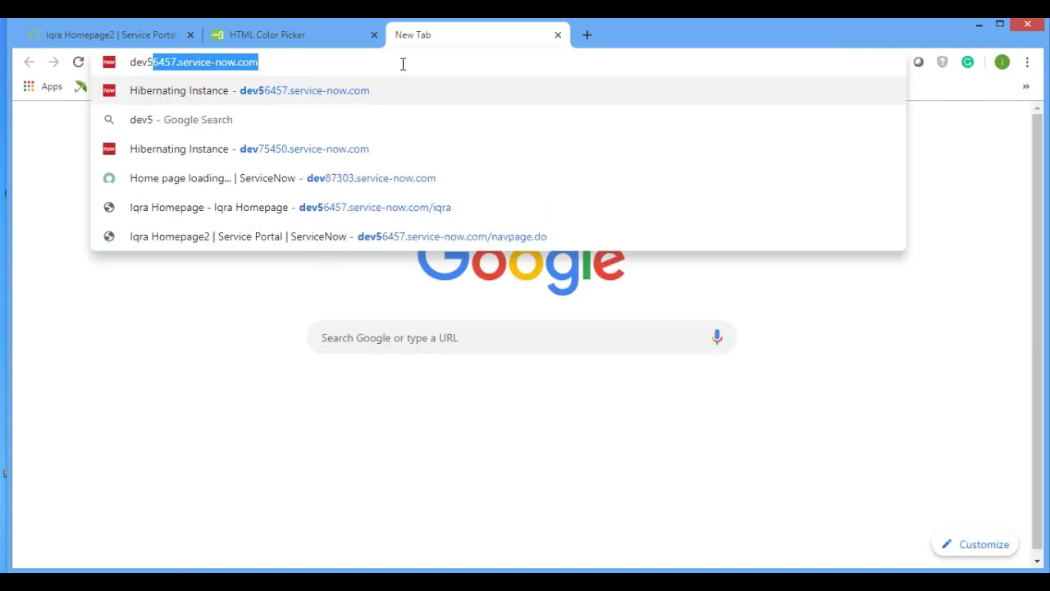
key(Right)
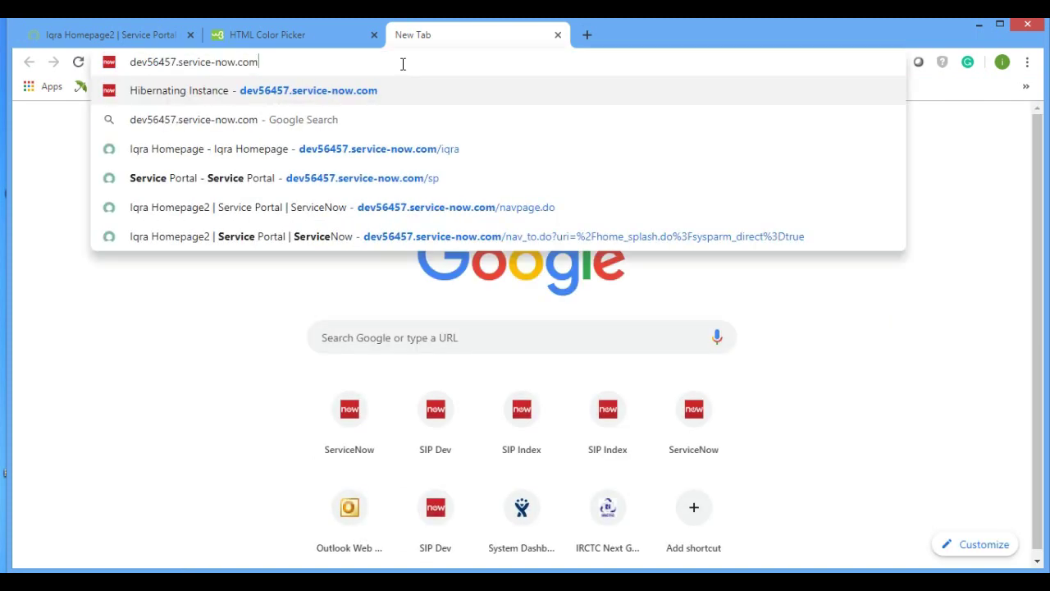
text(/i)
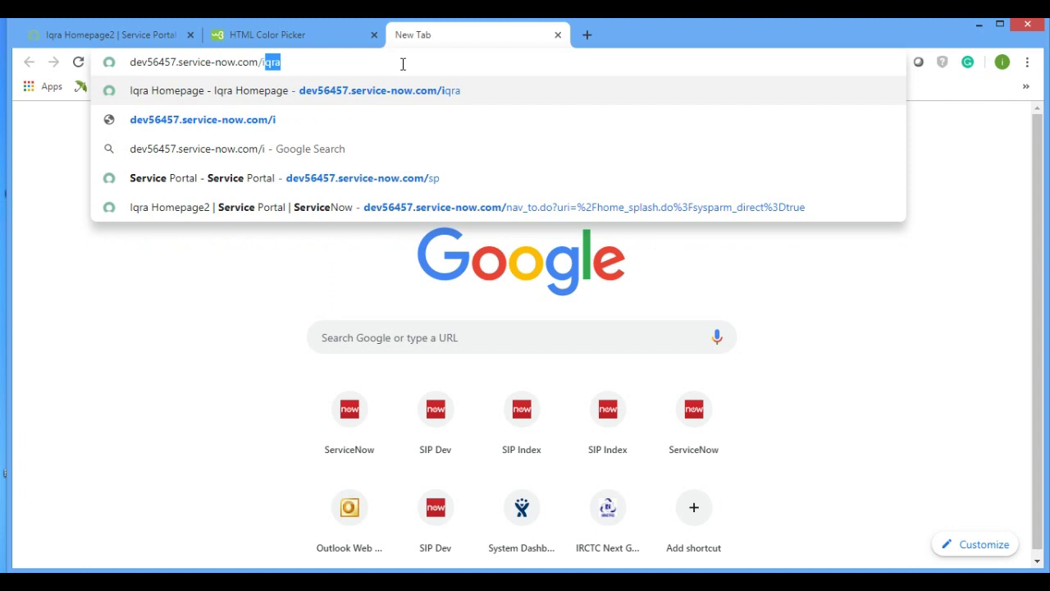
text(qra2)
key(Return)
drag(434, 32, 60, 30)
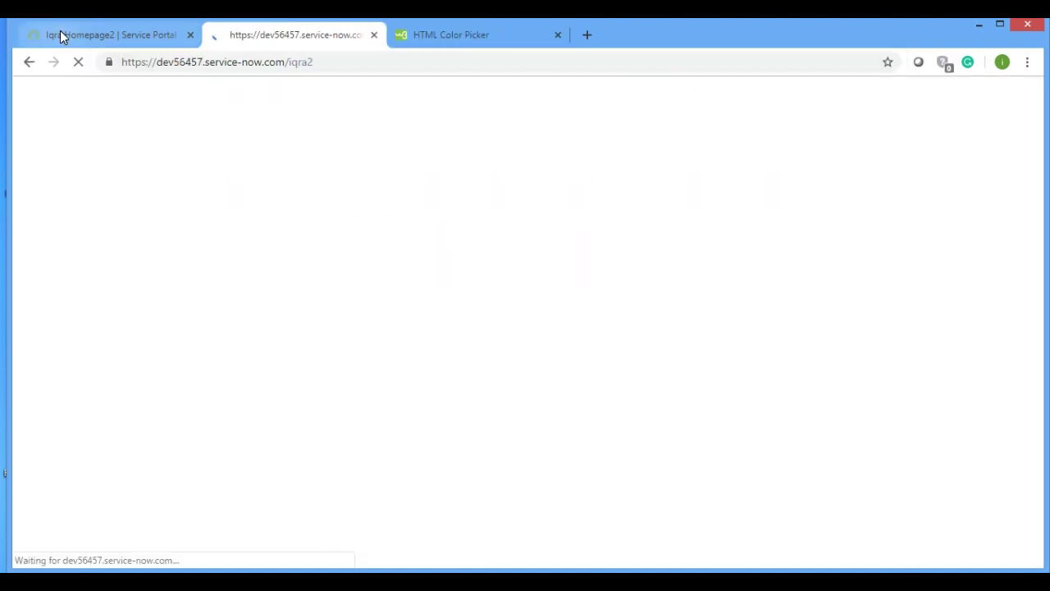
Scroll through the live portal preview, then return to the portal record
click(64, 33)
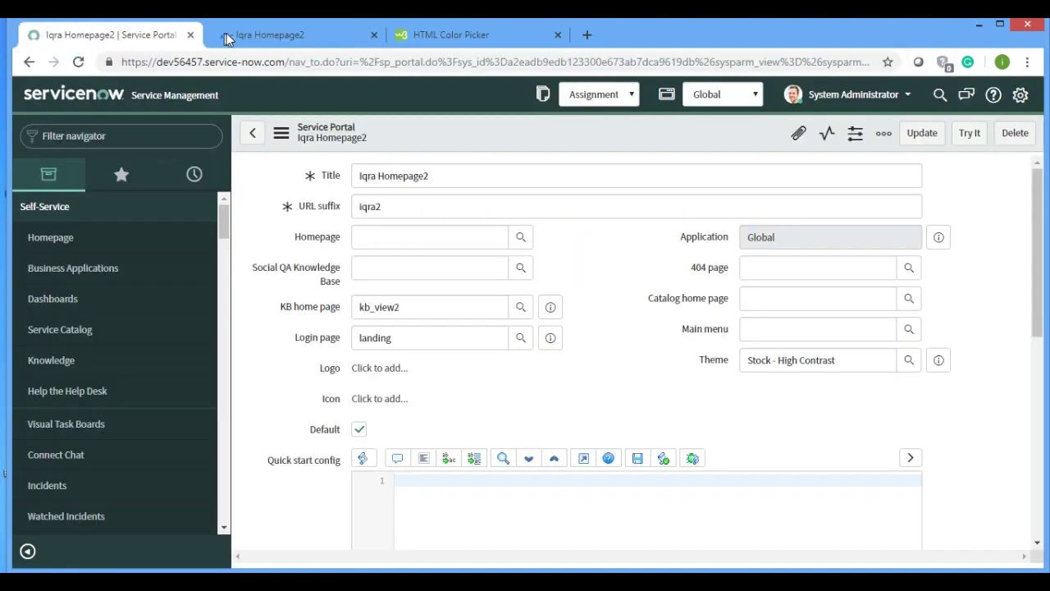
click(263, 36)
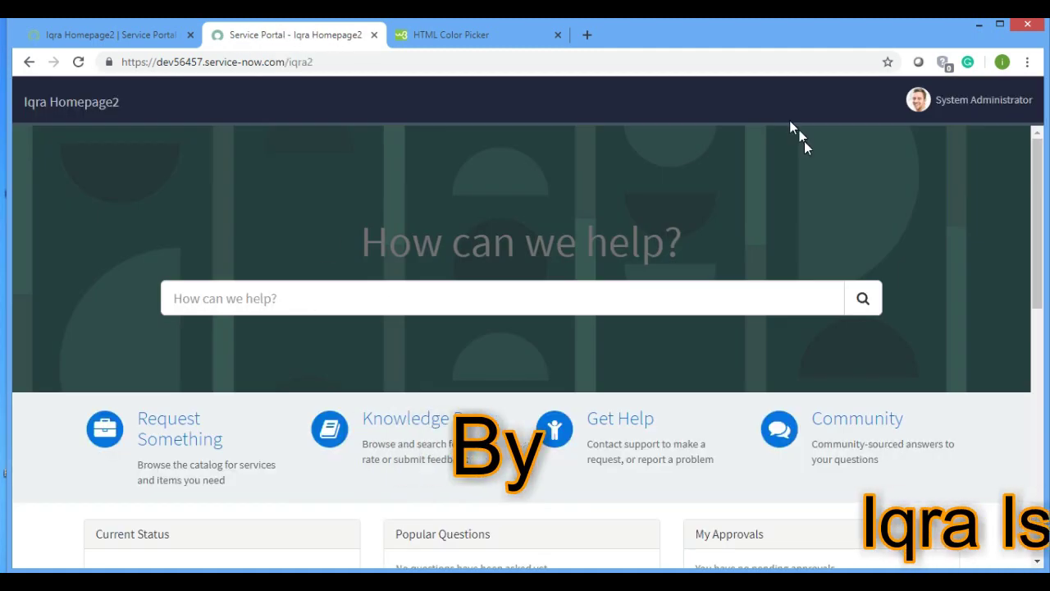
scroll(820, 213, down, 4)
scroll(403, 418, down, 3)
scroll(403, 418, up, 3)
scroll(403, 423, up, 4)
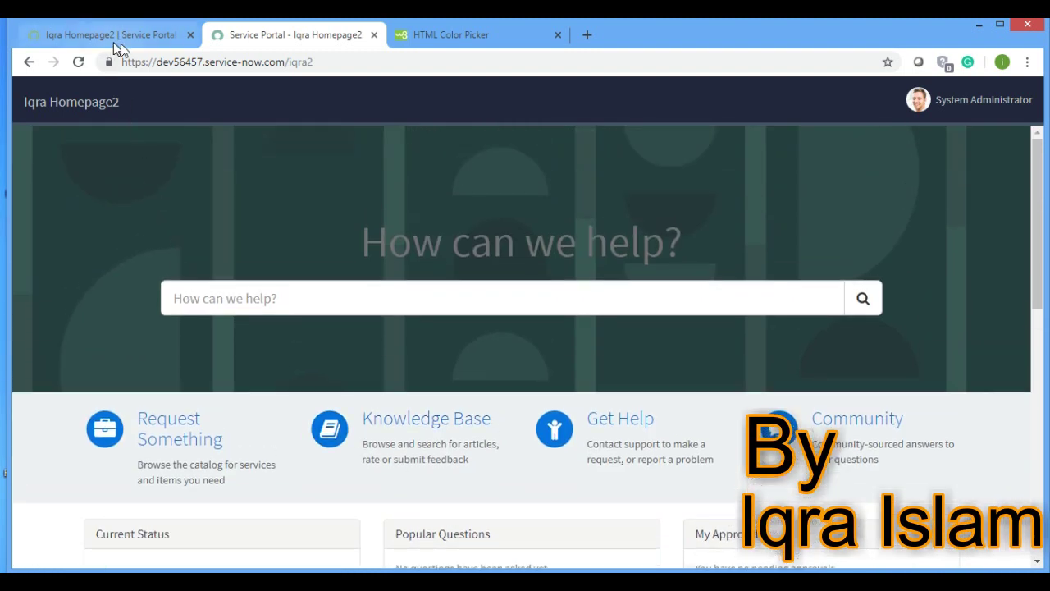
click(110, 35)
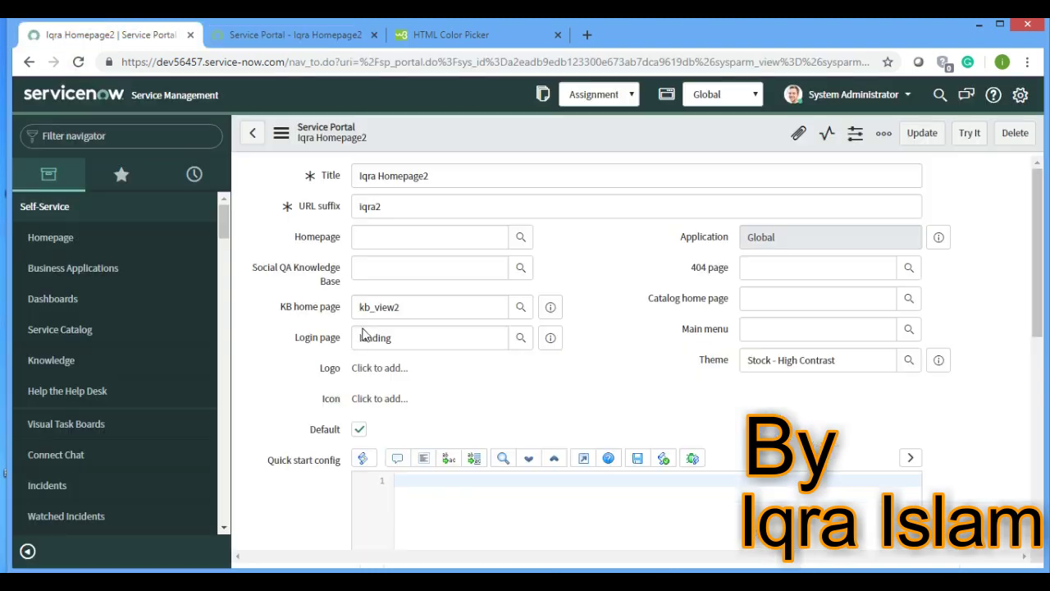
Navigate to sp_page.list and start a new blank page record
click(342, 237)
drag(341, 236, 295, 237)
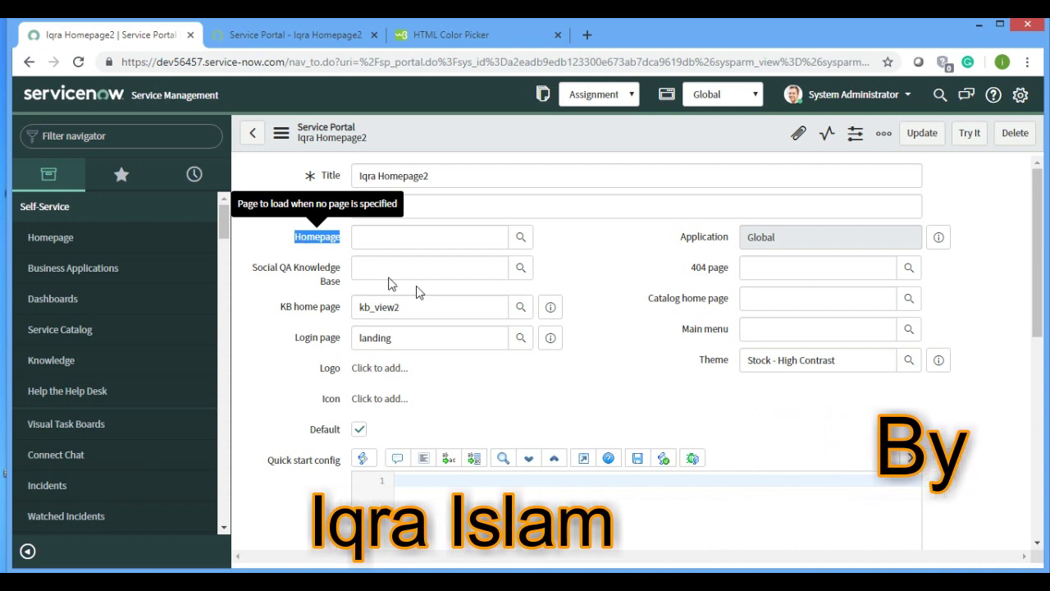
click(581, 257)
click(123, 136)
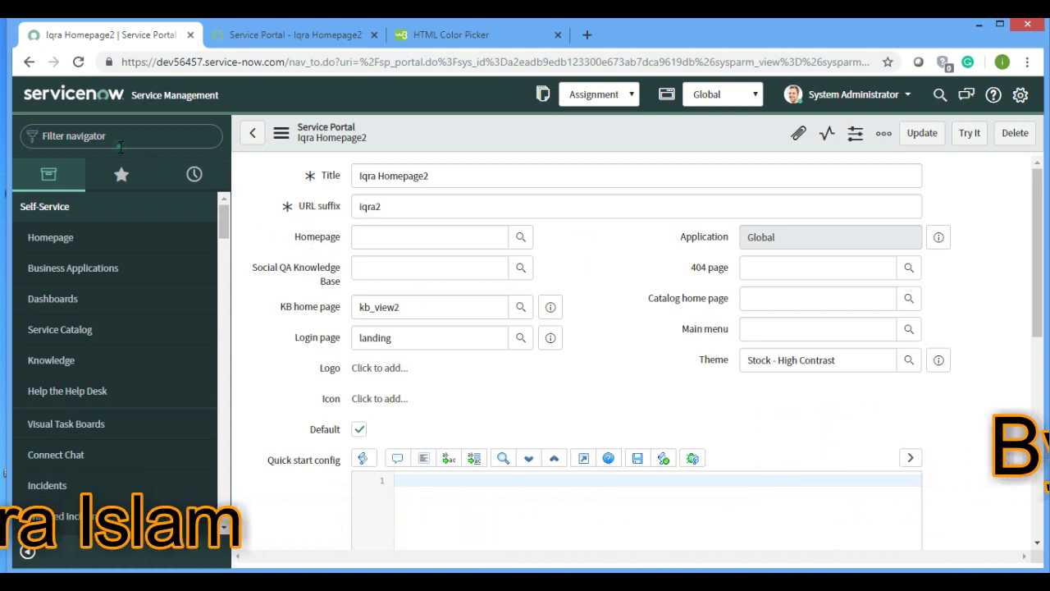
text(sp)
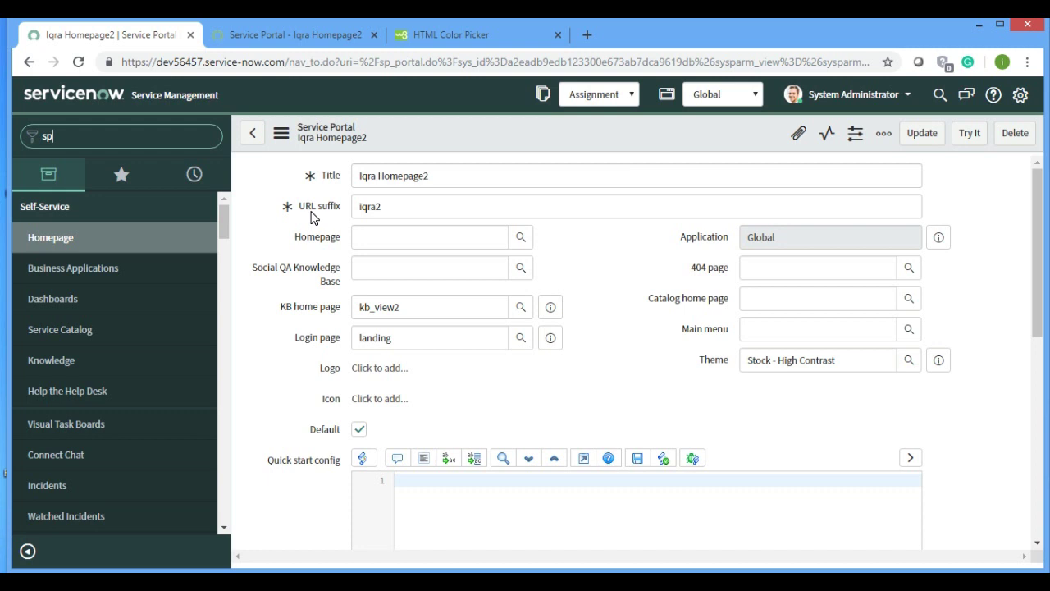
text(_page.)
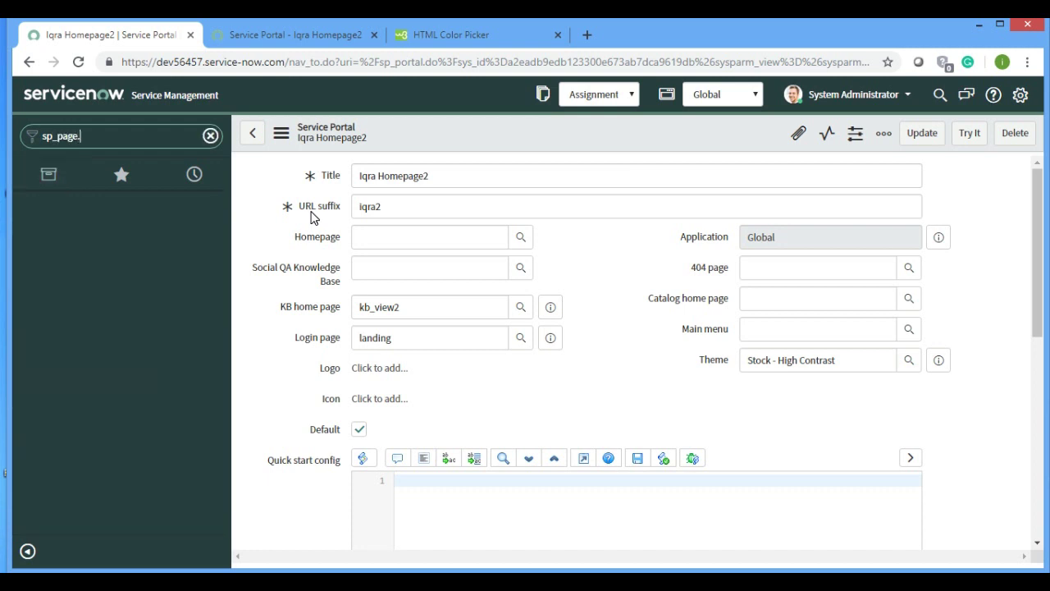
text(LIS)
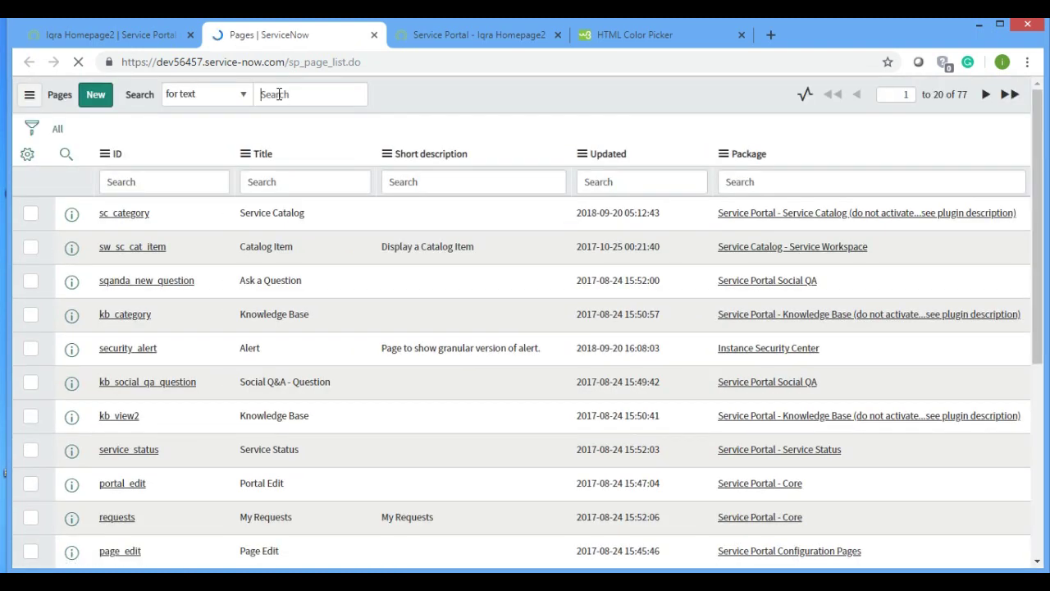
click(98, 95)
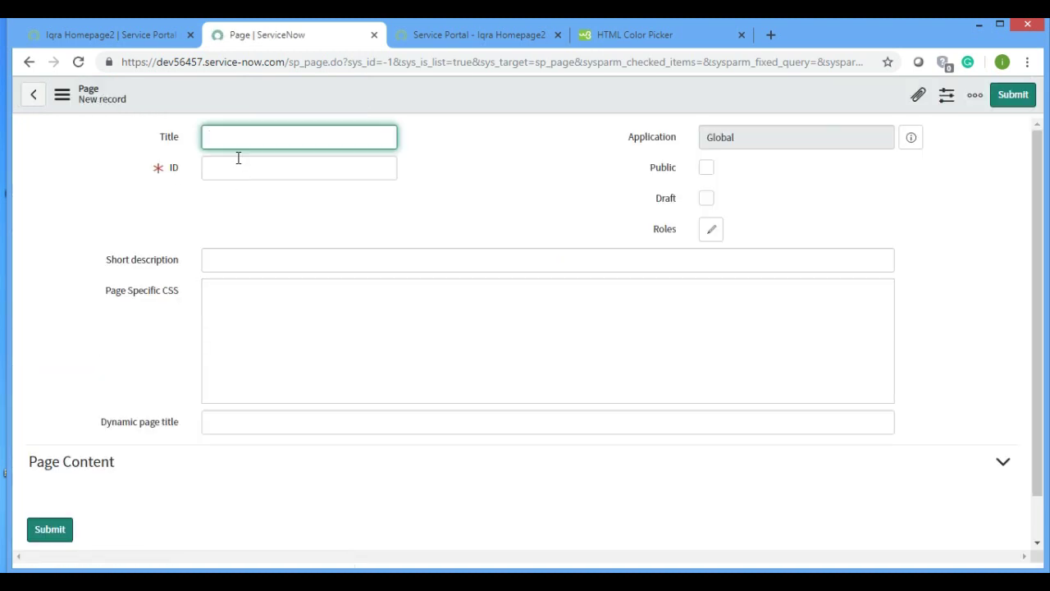
Enter title 'Iqra Homepage2' and ID 'homepage2' on the page record and save it
text(Iqra Ho)
text(mepage2)
click(225, 163)
text(ho)
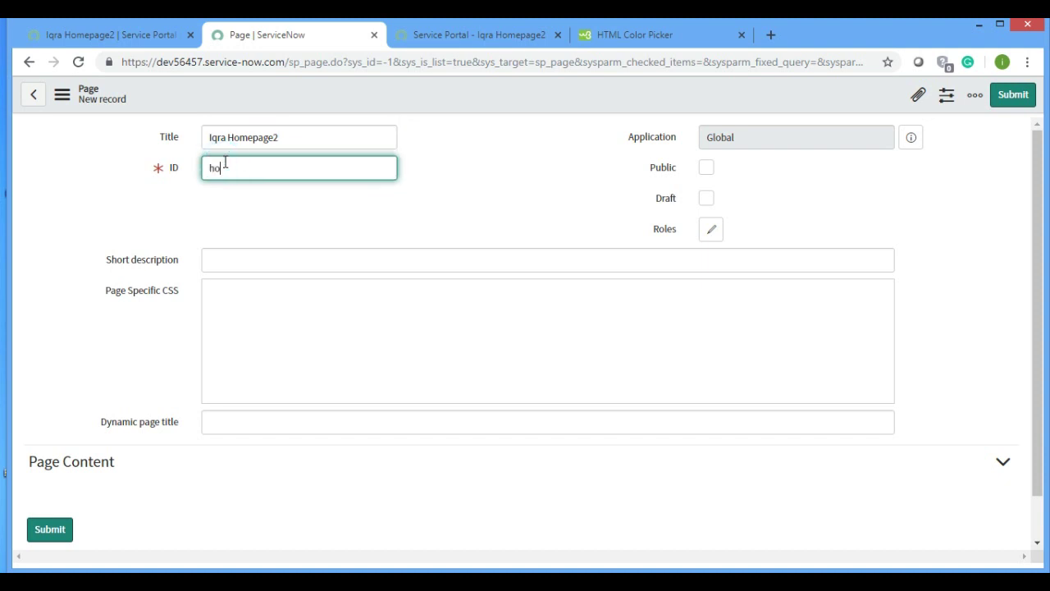
text(mepage2)
right_click(331, 94)
click(358, 103)
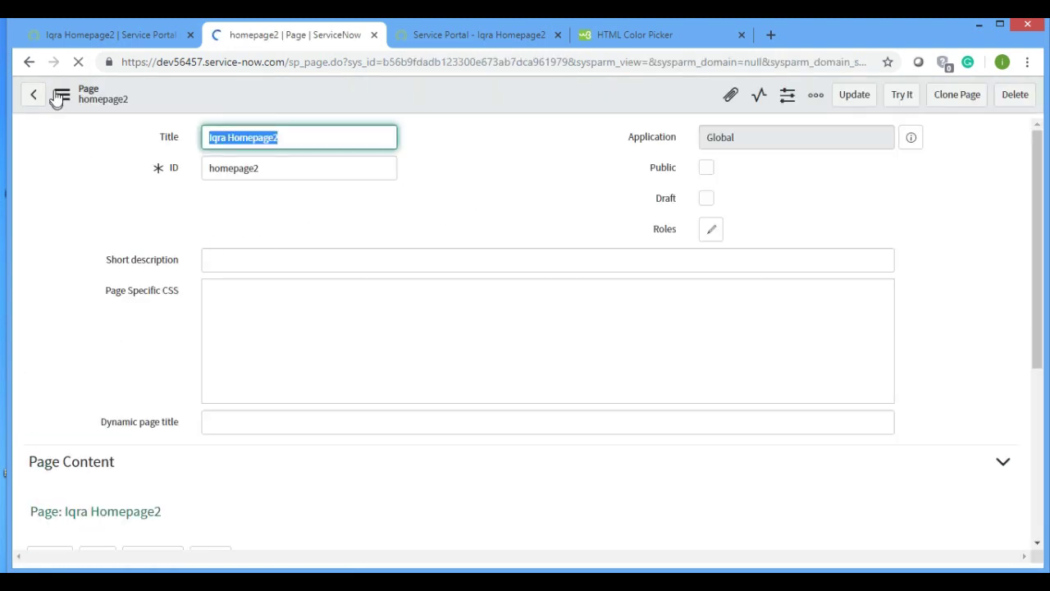
Set the portal's Homepage to homepage2 by filtering the page lookup on '*home'
click(105, 36)
click(410, 241)
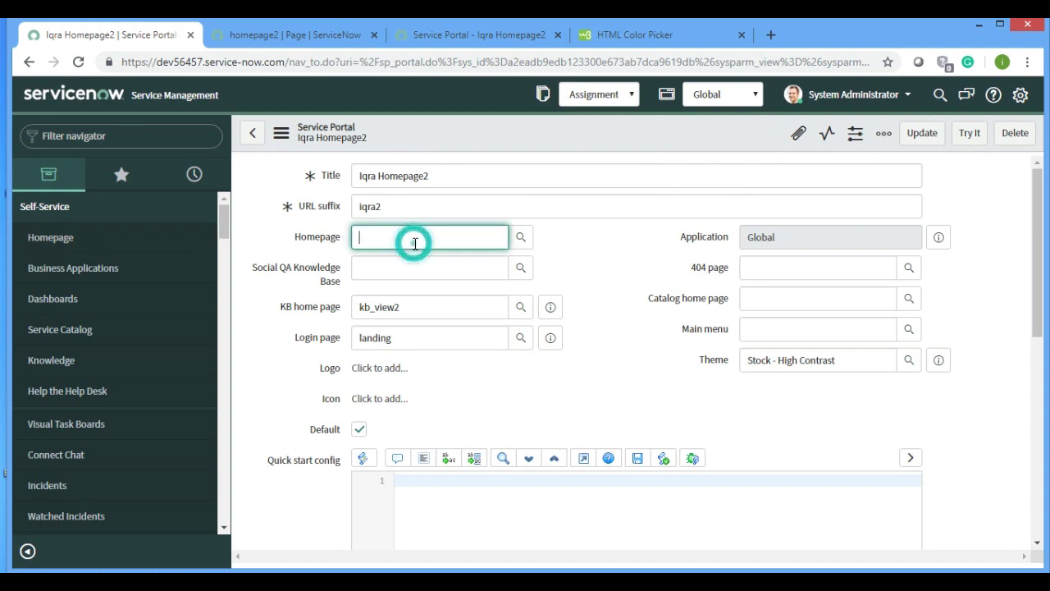
click(513, 238)
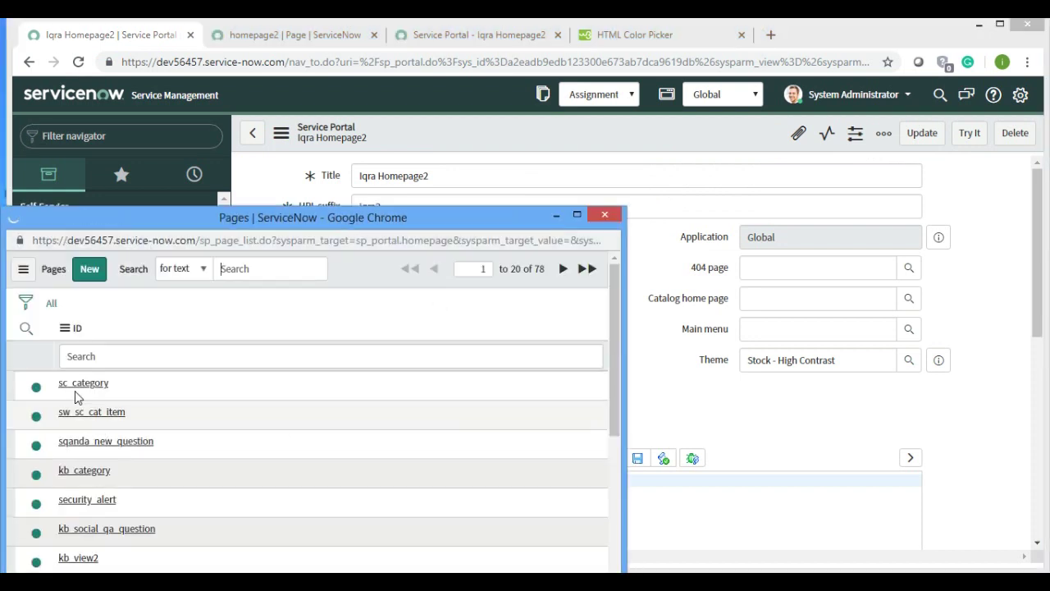
click(84, 353)
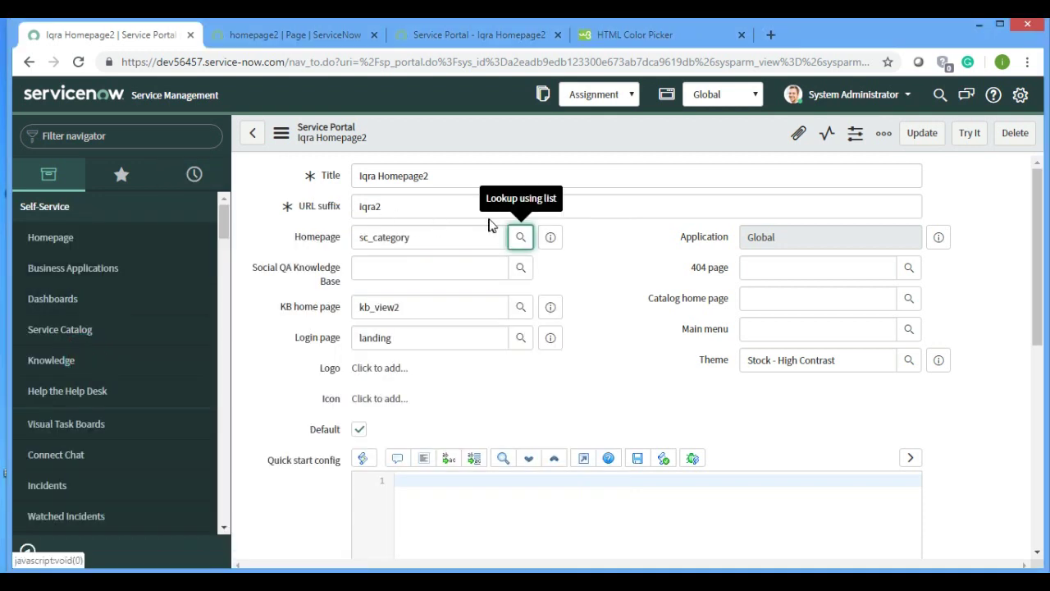
click(520, 238)
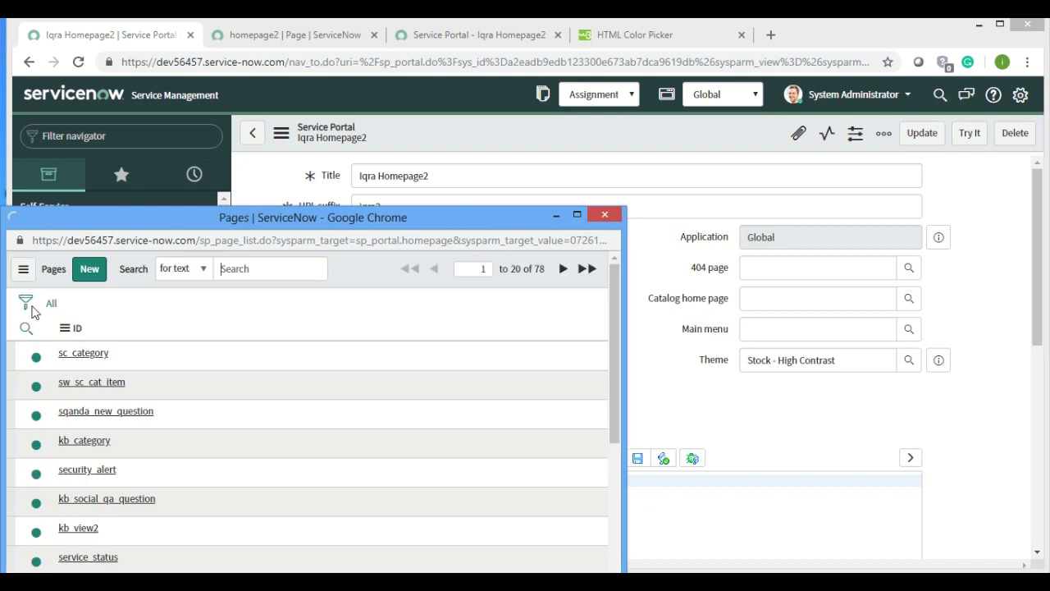
click(26, 328)
click(109, 355)
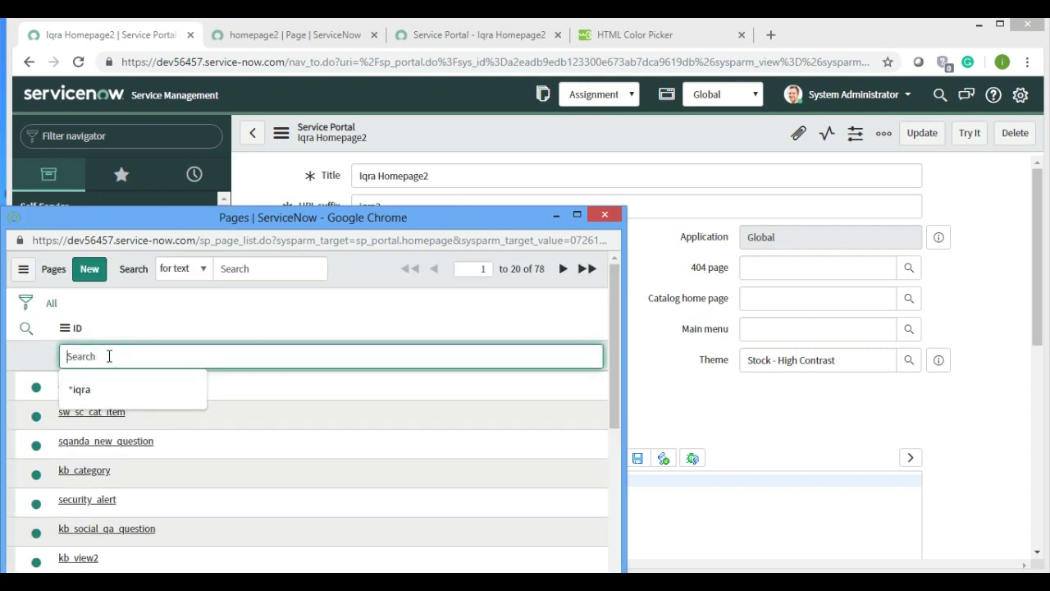
text(*)
text(h)
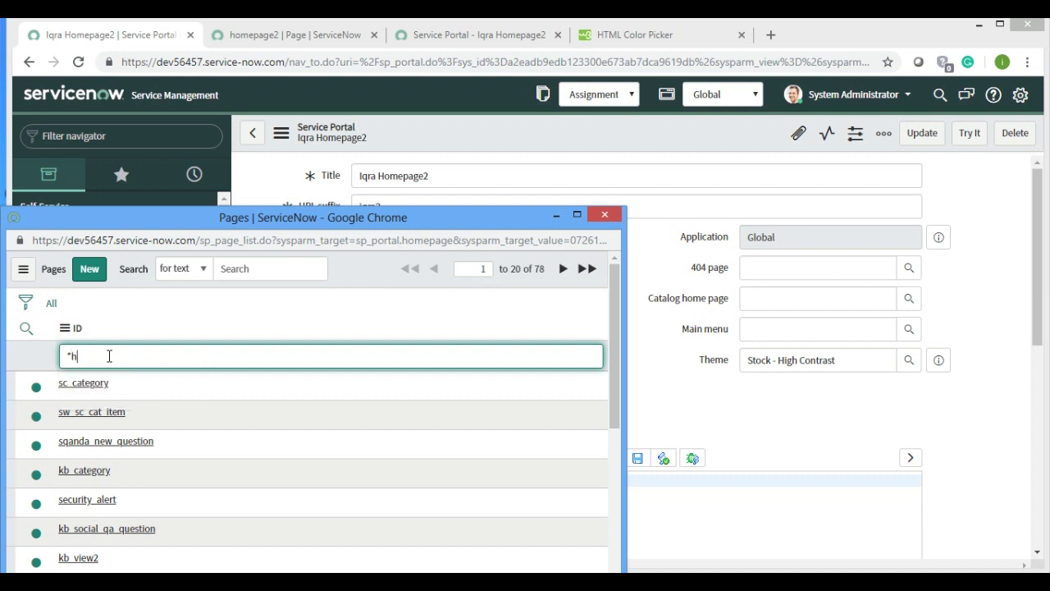
text(omepage2)
key(Return)
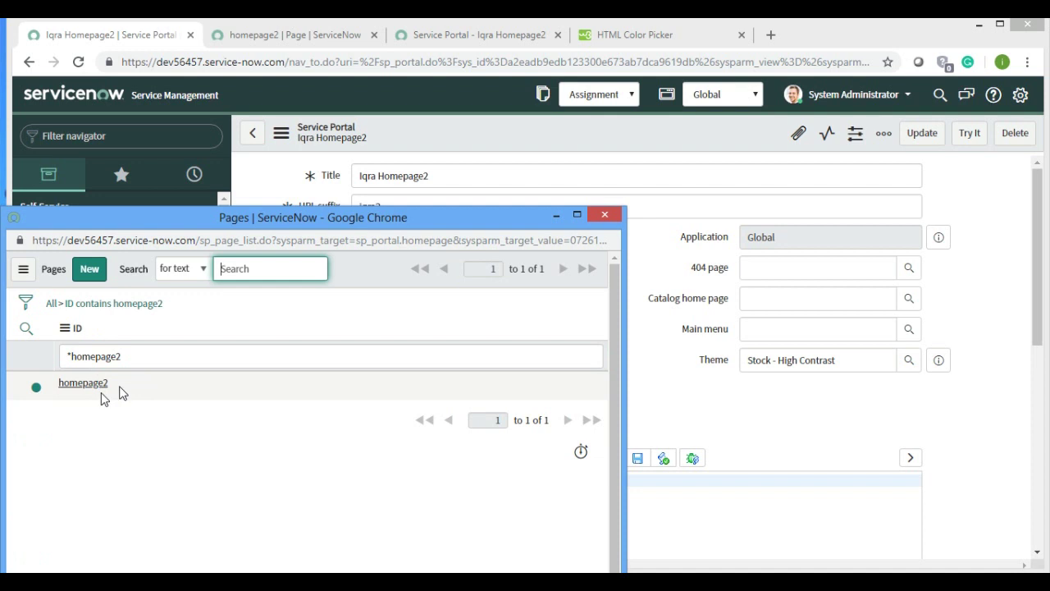
click(98, 384)
click(577, 129)
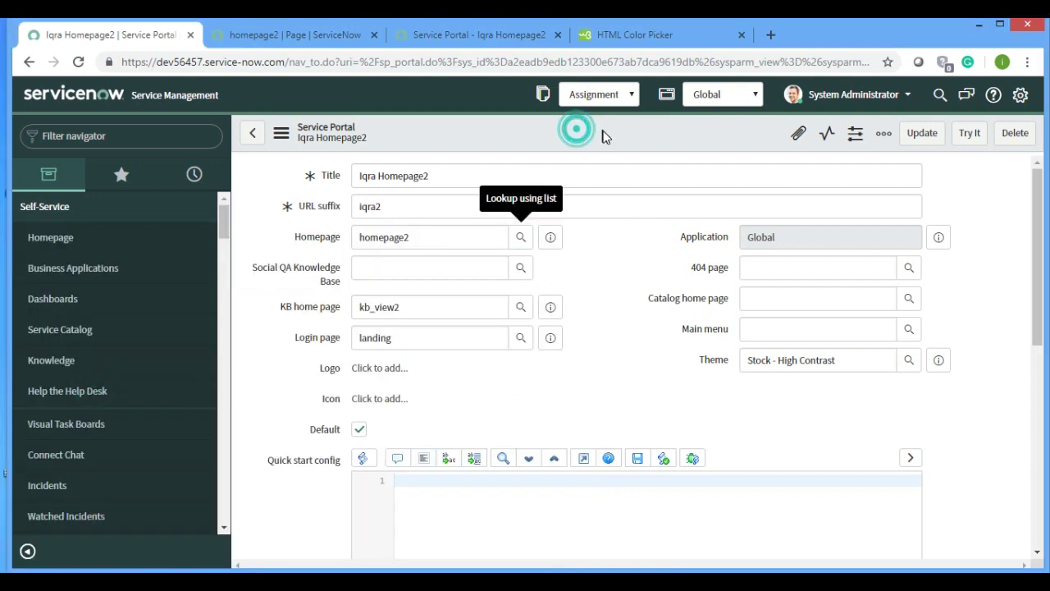
Save the portal, reload the iqra2 tab showing a blank homepage, then return to the record
click(607, 139)
click(418, 38)
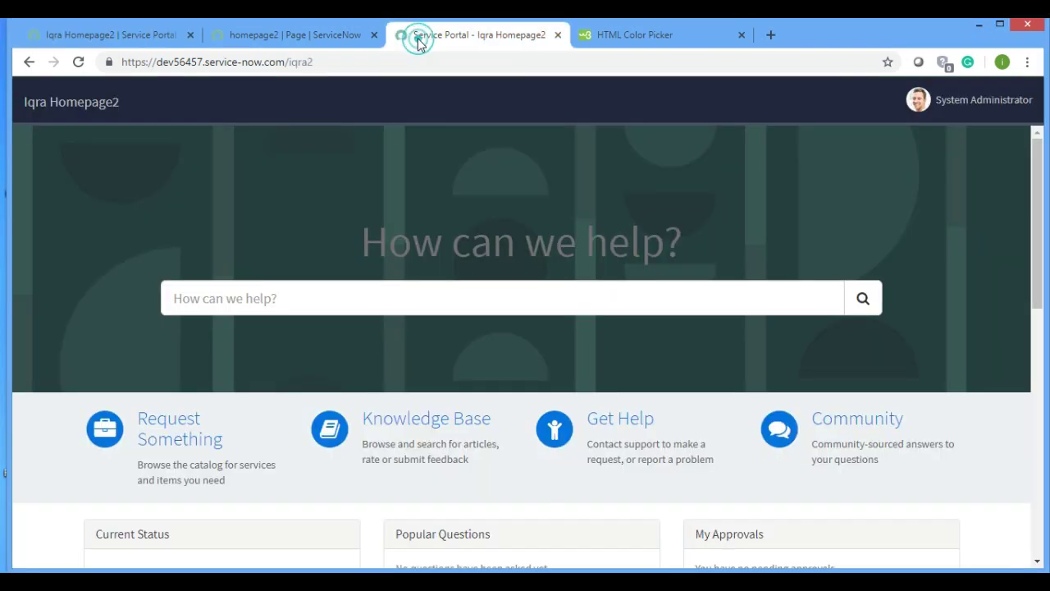
click(79, 64)
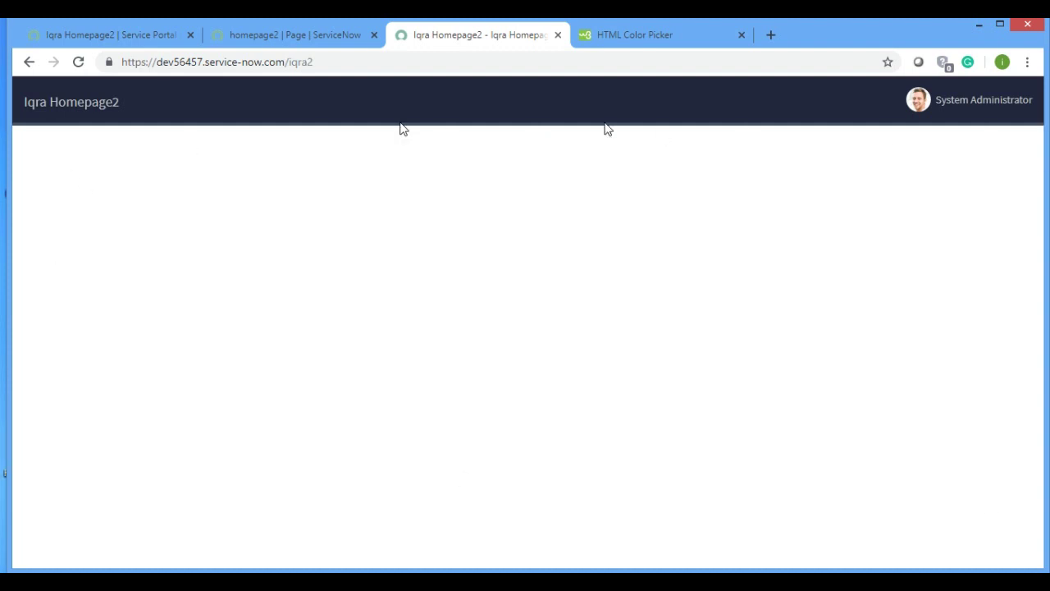
click(134, 39)
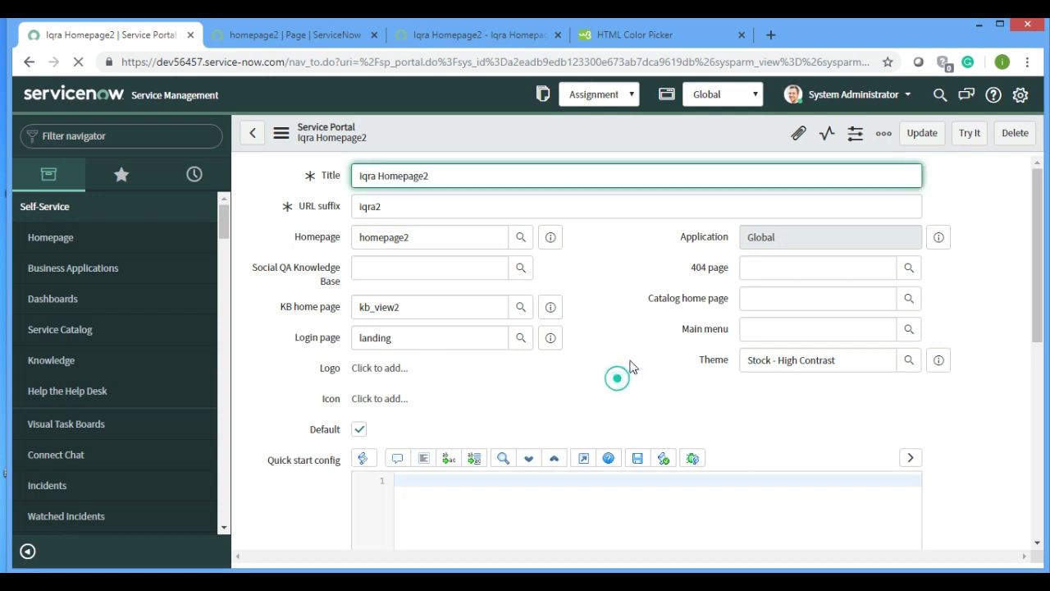
Copy the sp_instance_menu table name from the Main menu lookup and open sp_instance_menu.list in the navigator
drag(678, 328, 734, 342)
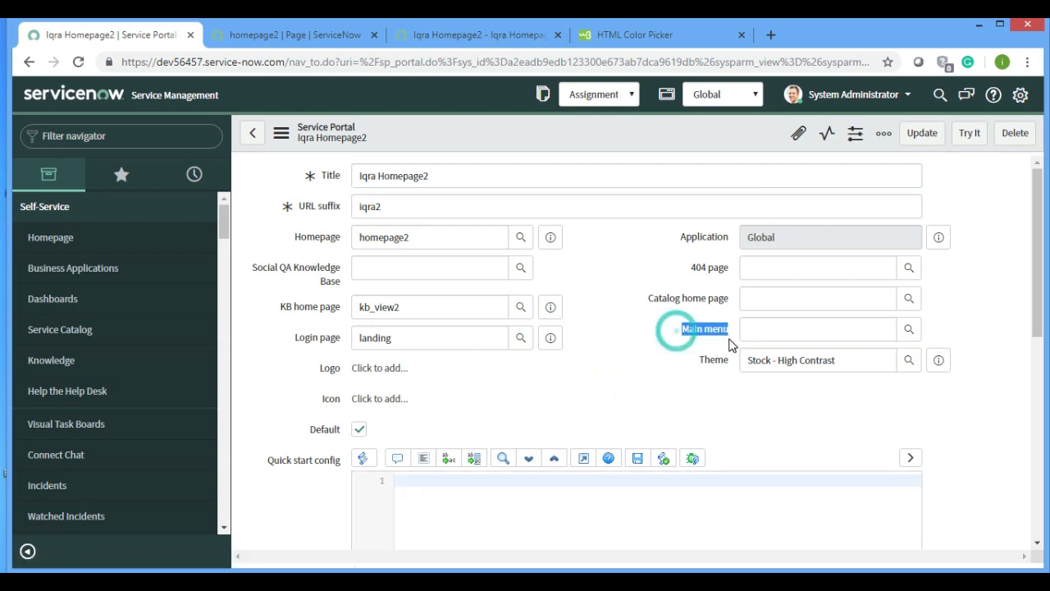
click(632, 376)
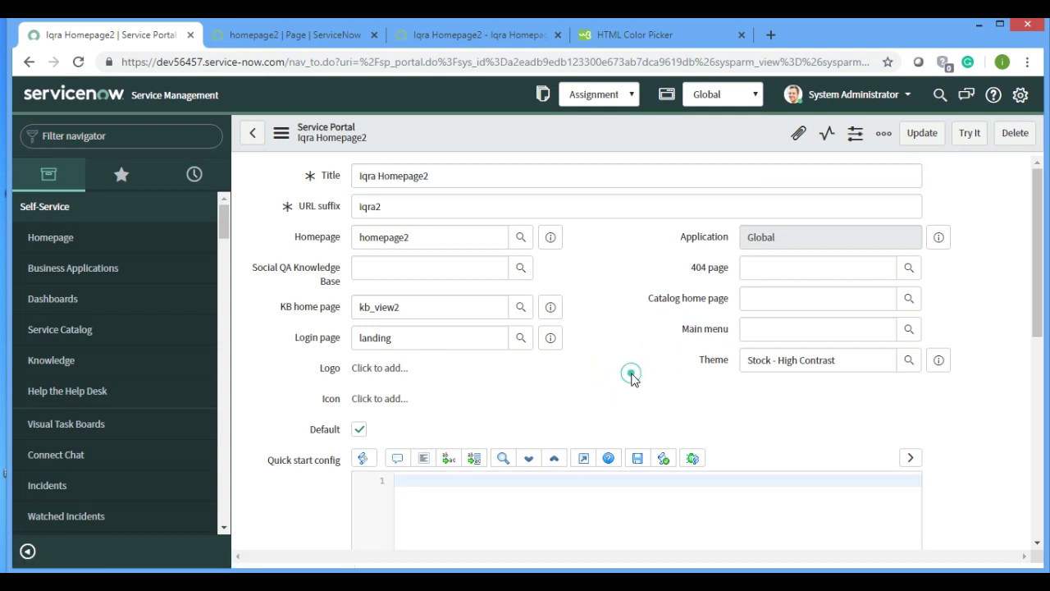
click(909, 329)
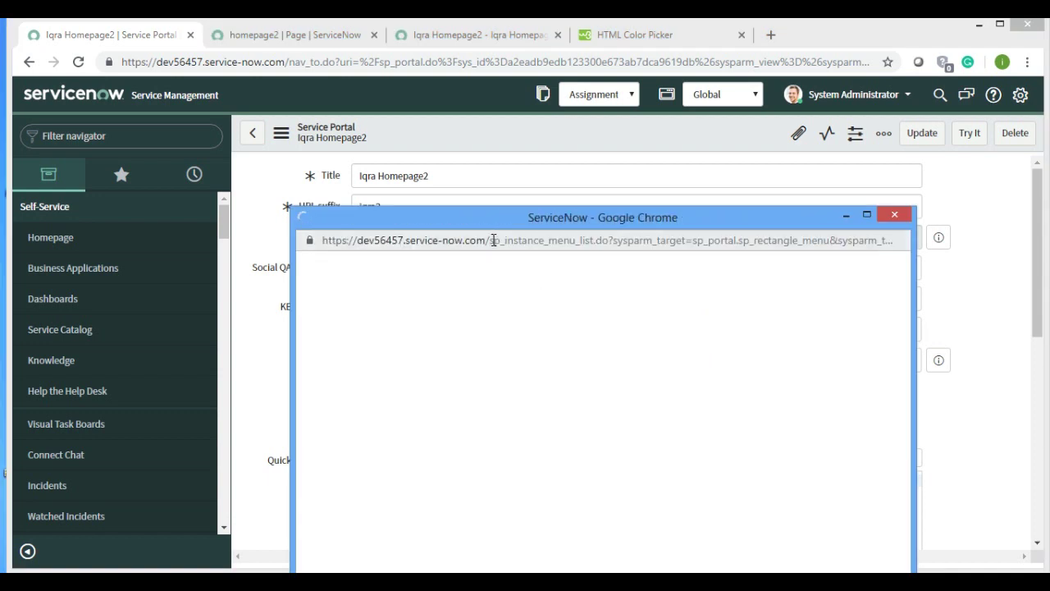
drag(490, 240, 576, 239)
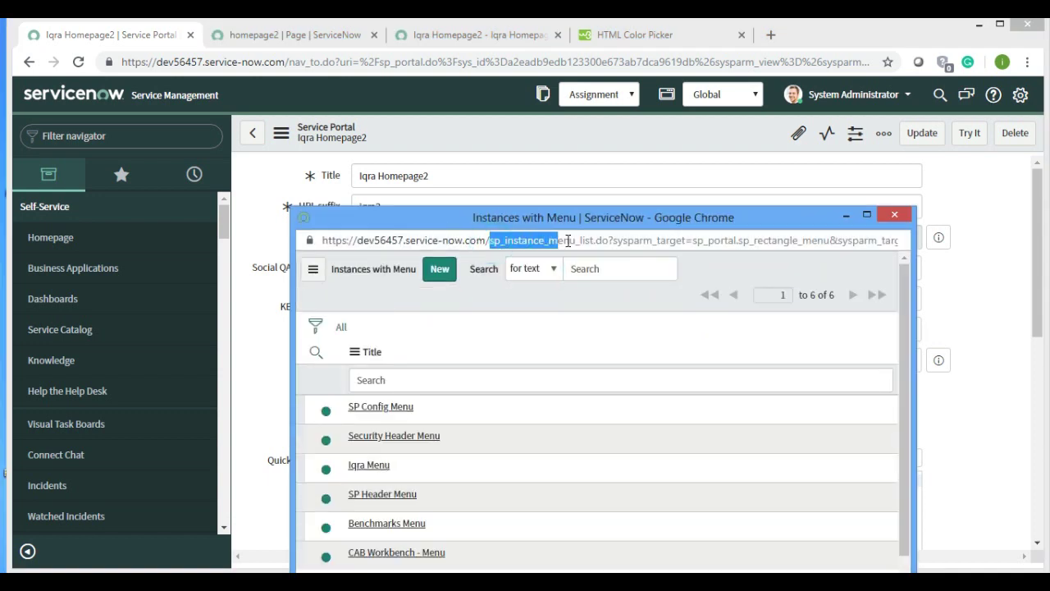
key(ctrl+c)
click(45, 134)
key(ctrl+v)
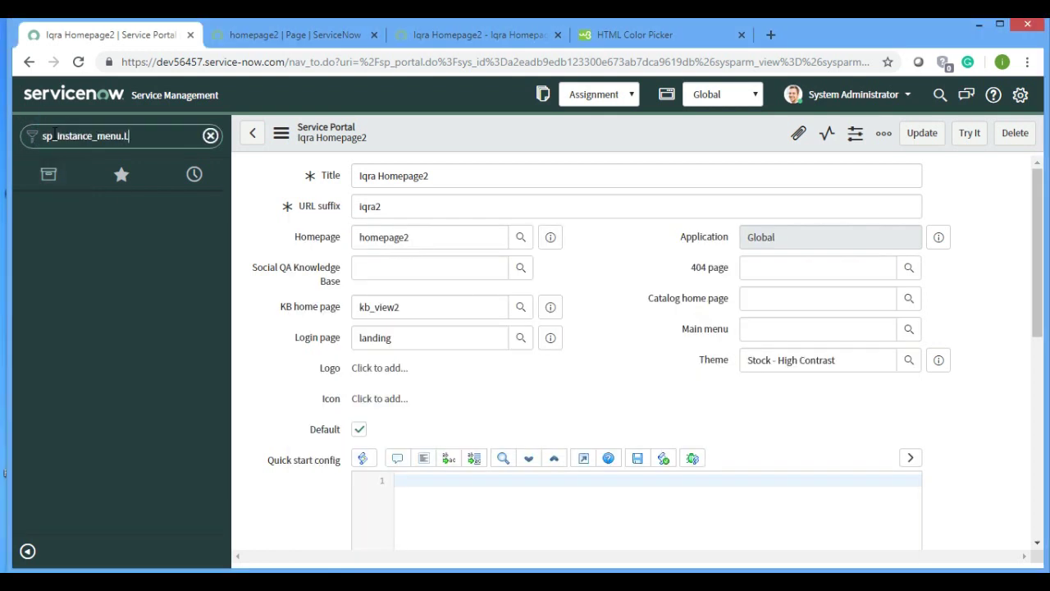
key(Return)
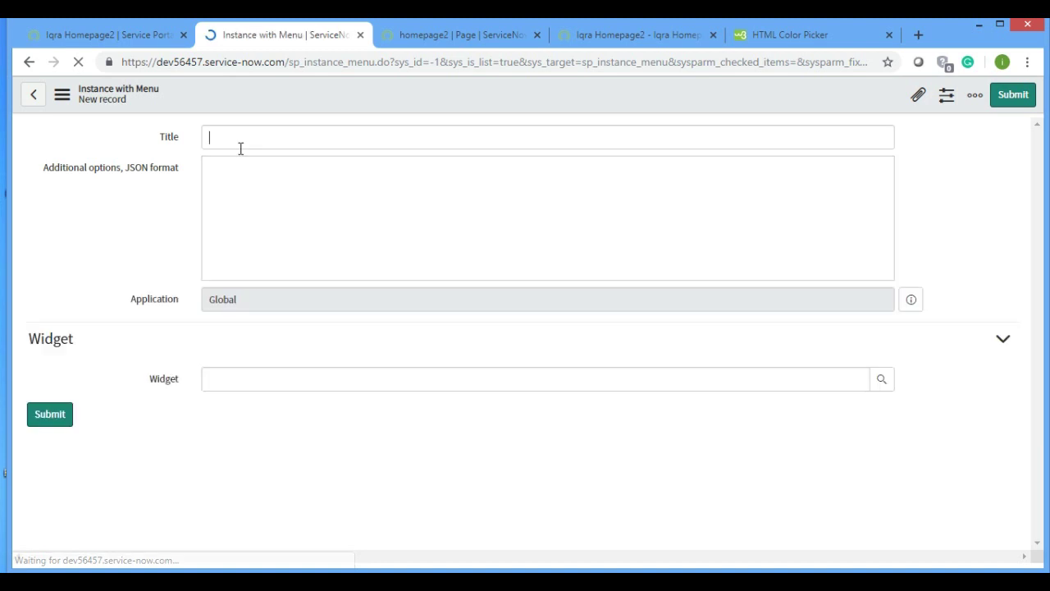
Title the new menu instance 'Iqra Menu2' and set its widget to Header Menu
text(Iqra Menu2)
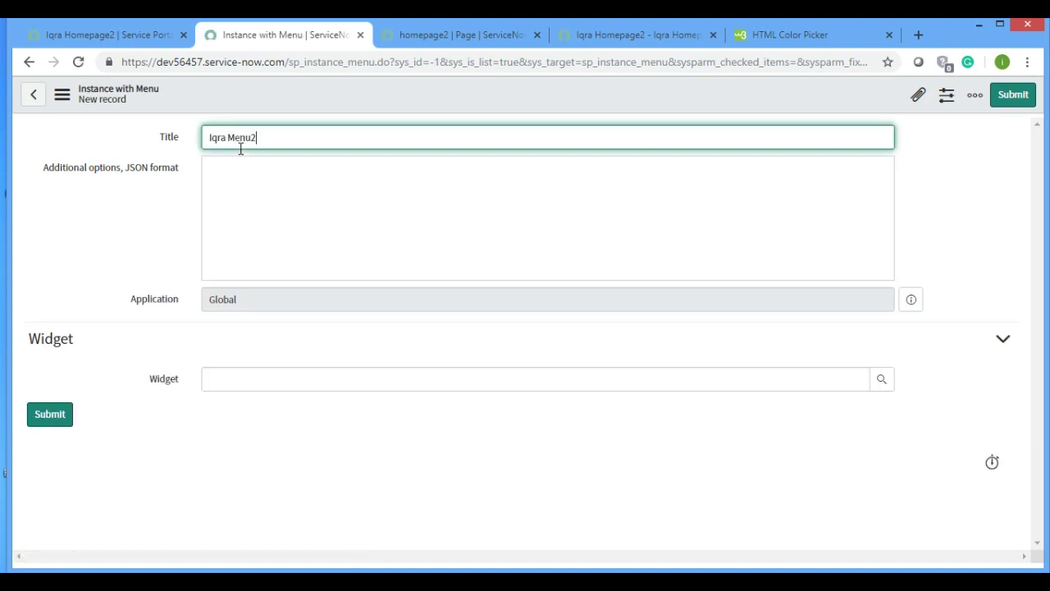
click(238, 383)
text(header)
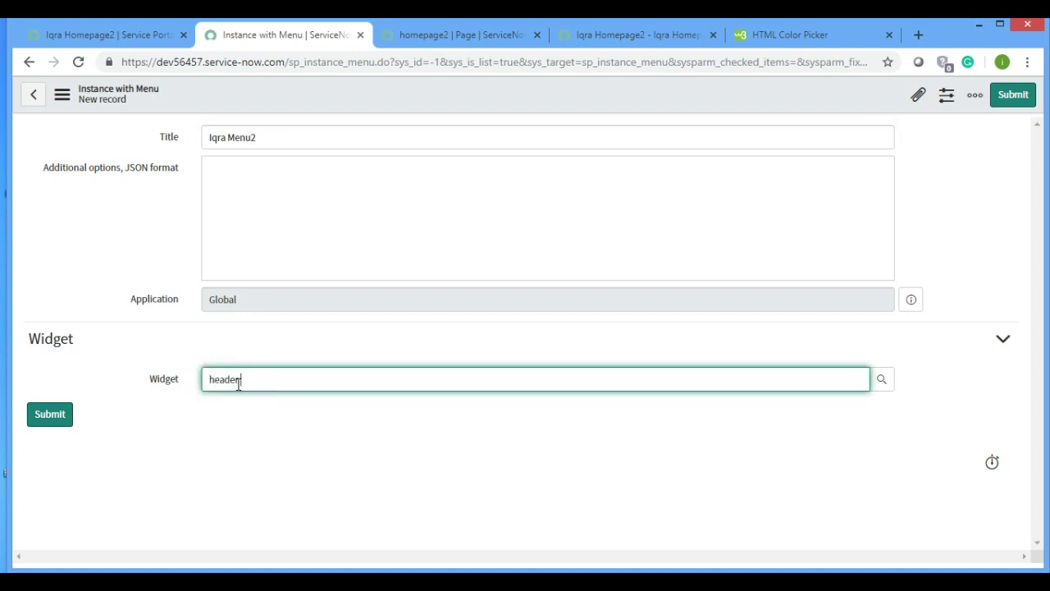
key(Down)
key(Return)
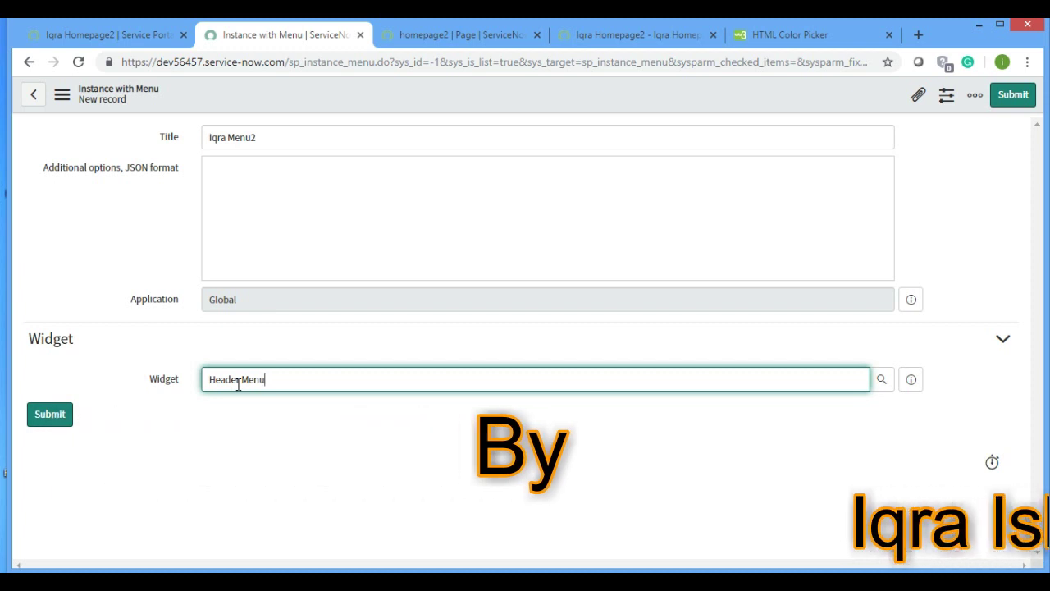
Check the live portal, then save Iqra Menu2 and start a new menu item under it
click(566, 36)
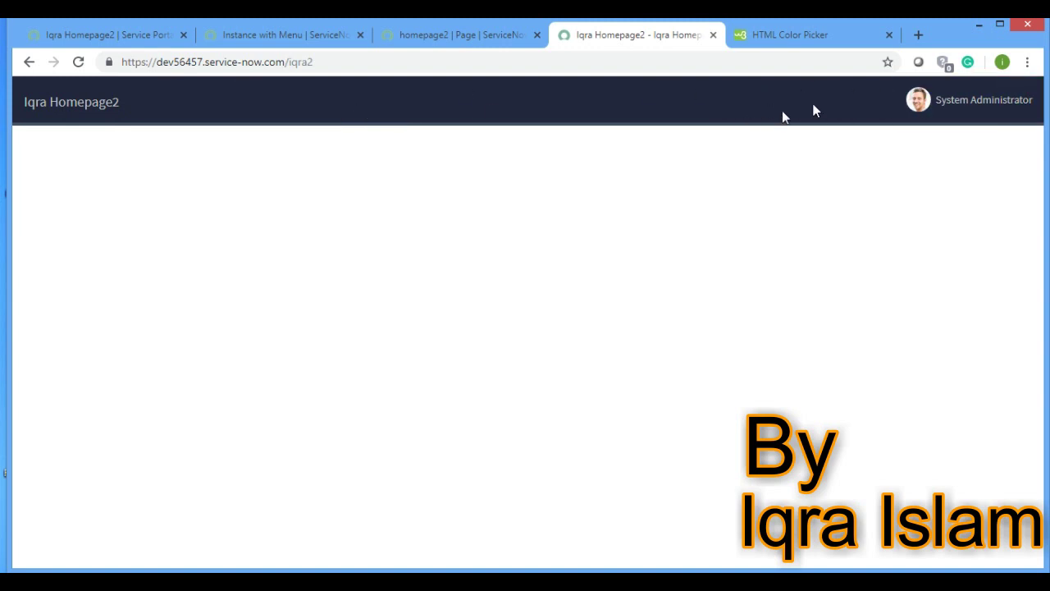
click(296, 35)
right_click(404, 99)
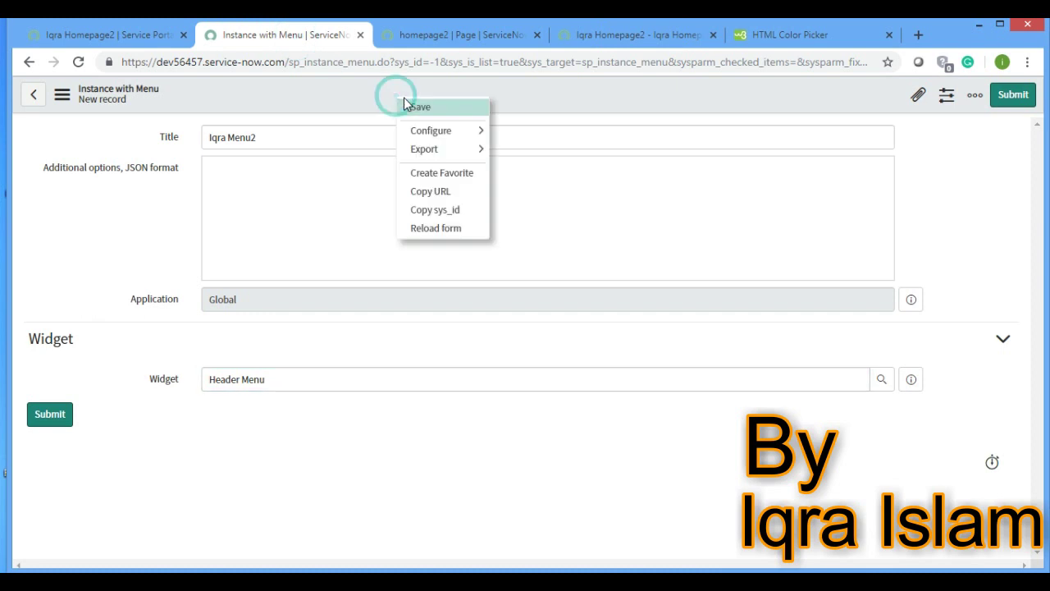
click(426, 111)
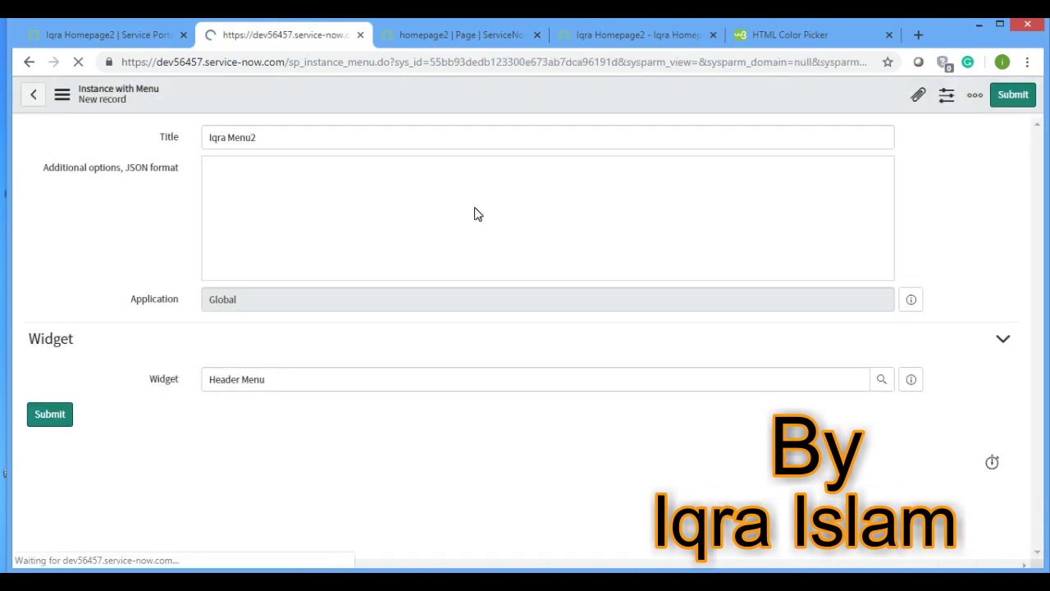
click(132, 460)
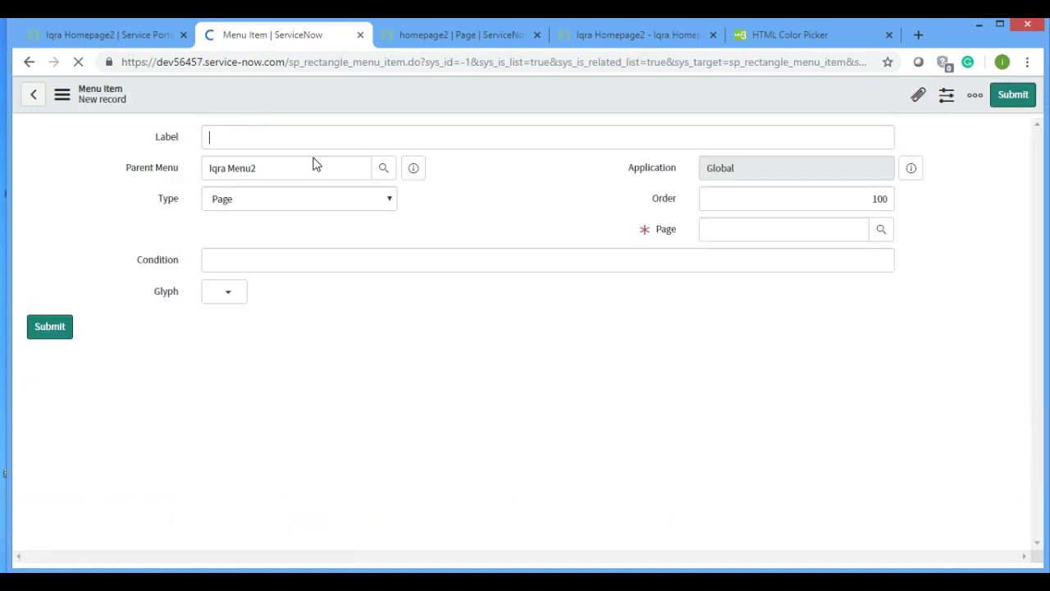
Create a URL-type menu item labelled 'Incident' and save it
text(Incid)
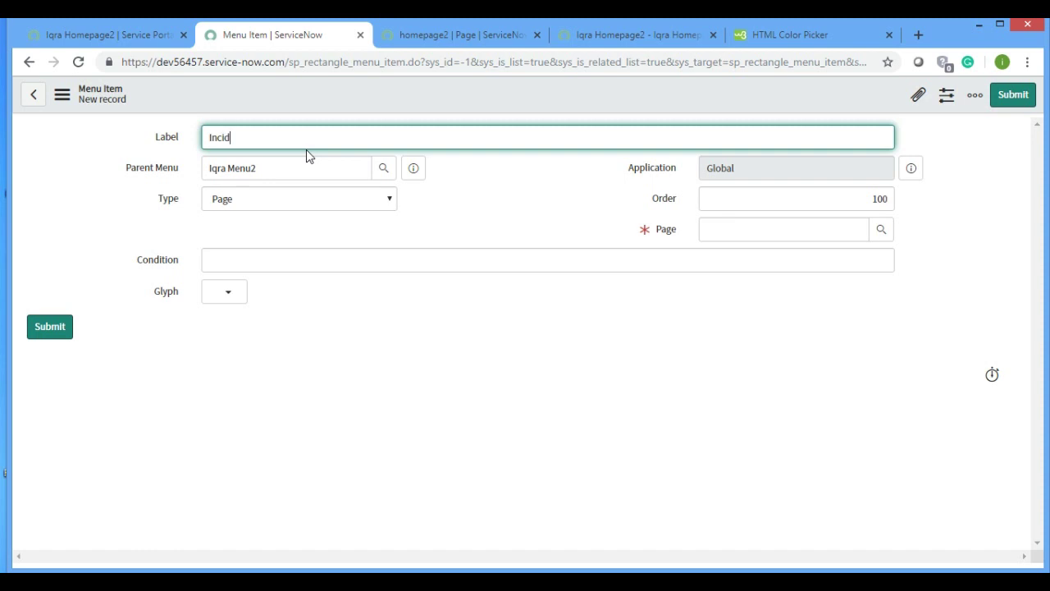
text(ent)
click(240, 205)
click(230, 232)
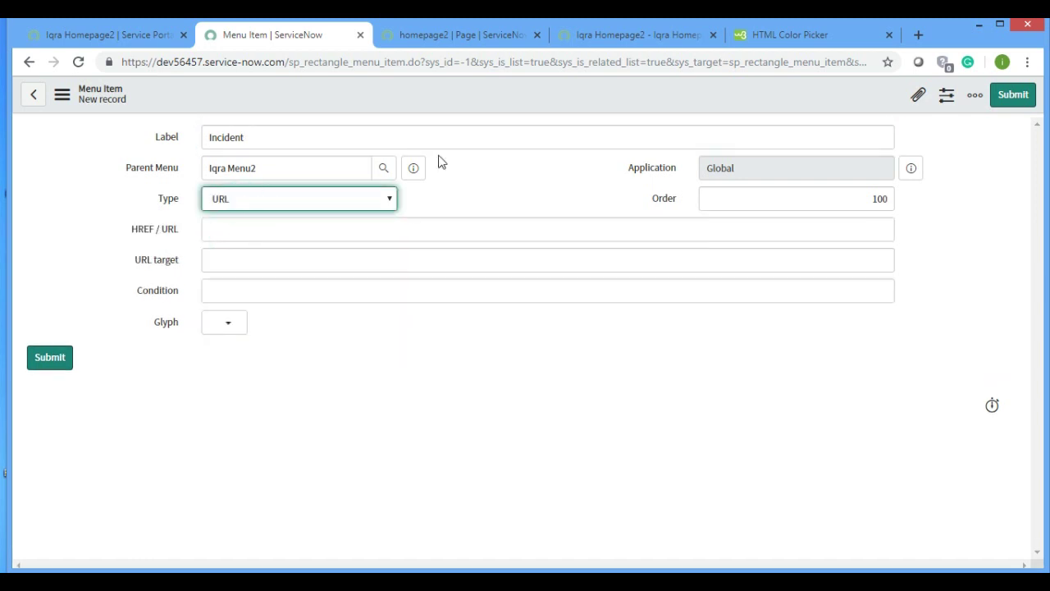
right_click(450, 100)
click(471, 107)
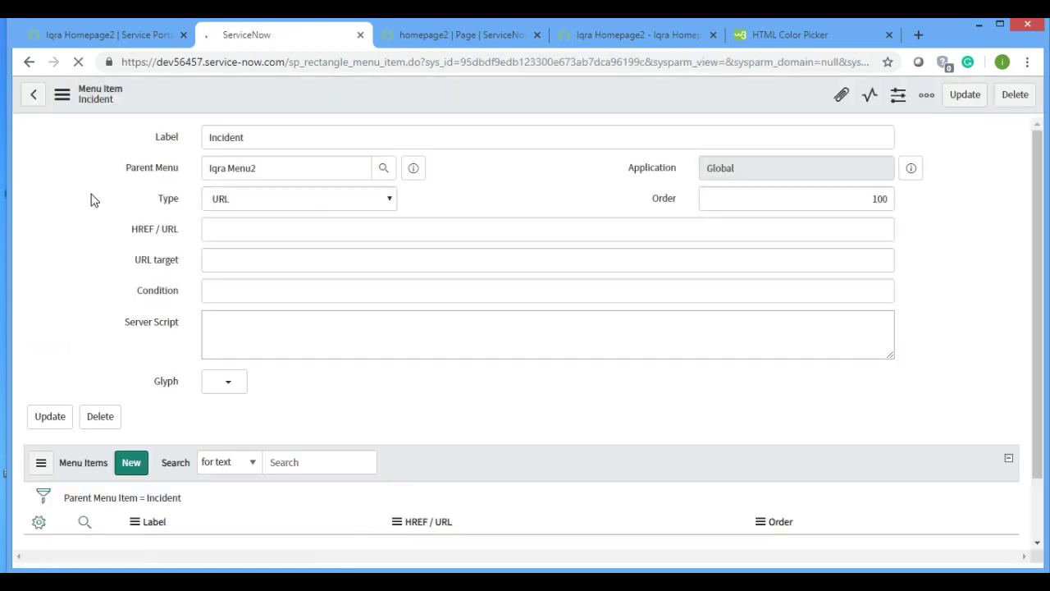
Close the 'Incident | Menu Item' and 'homepage2 | Page' tabs
click(385, 103)
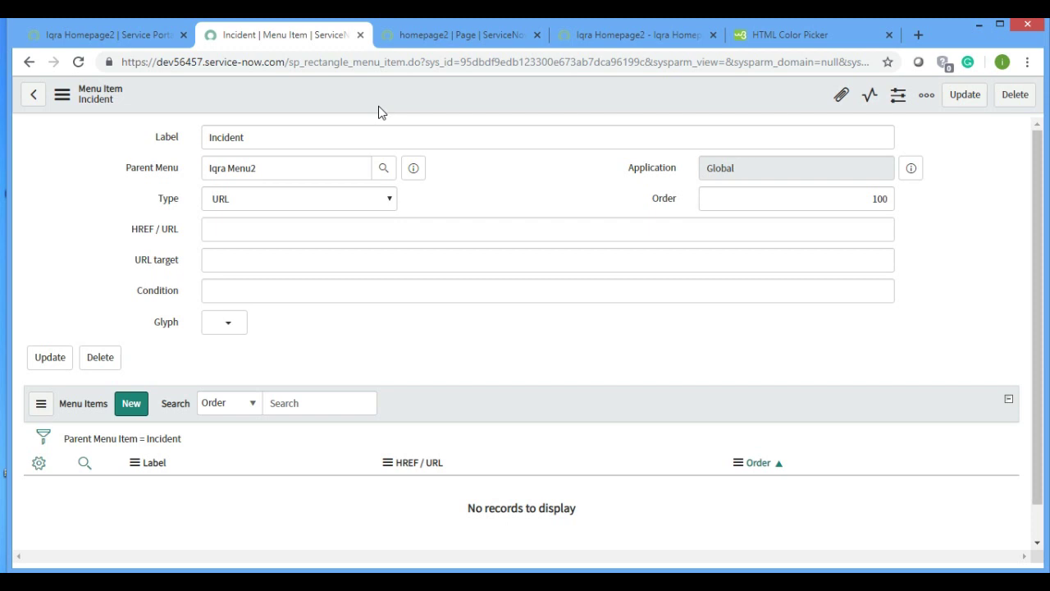
click(360, 36)
click(360, 36)
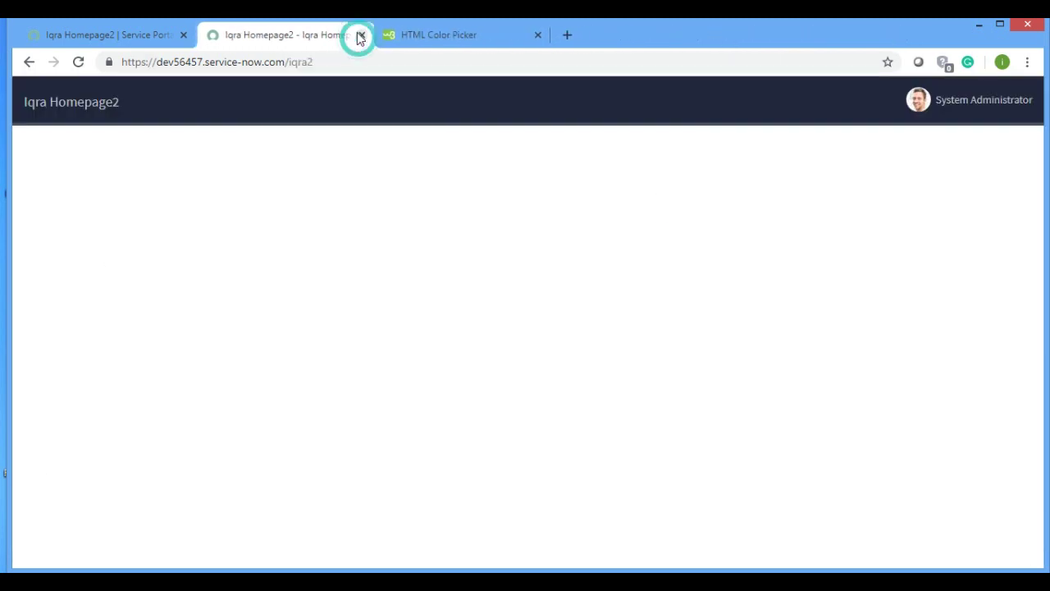
Set the Iqra Homepage2 portal's Main menu to Iqra Menu2 and save the portal record
click(79, 62)
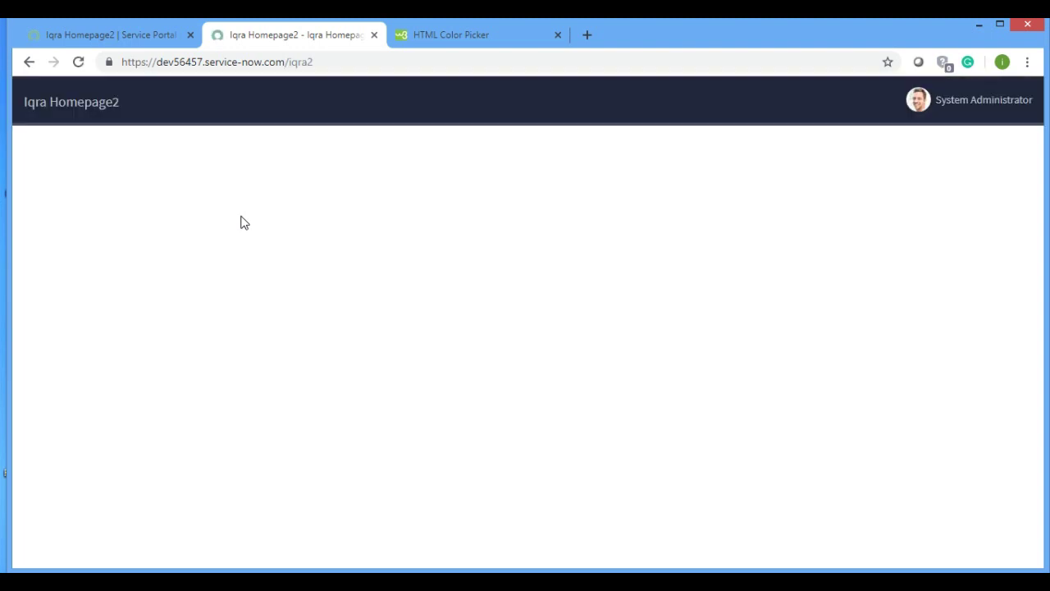
click(113, 36)
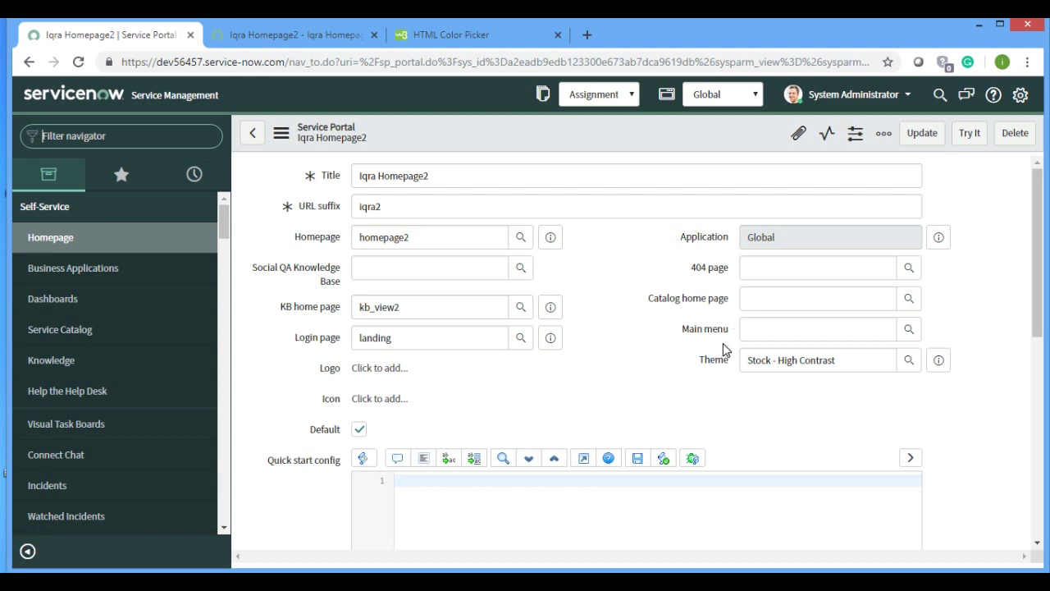
click(747, 328)
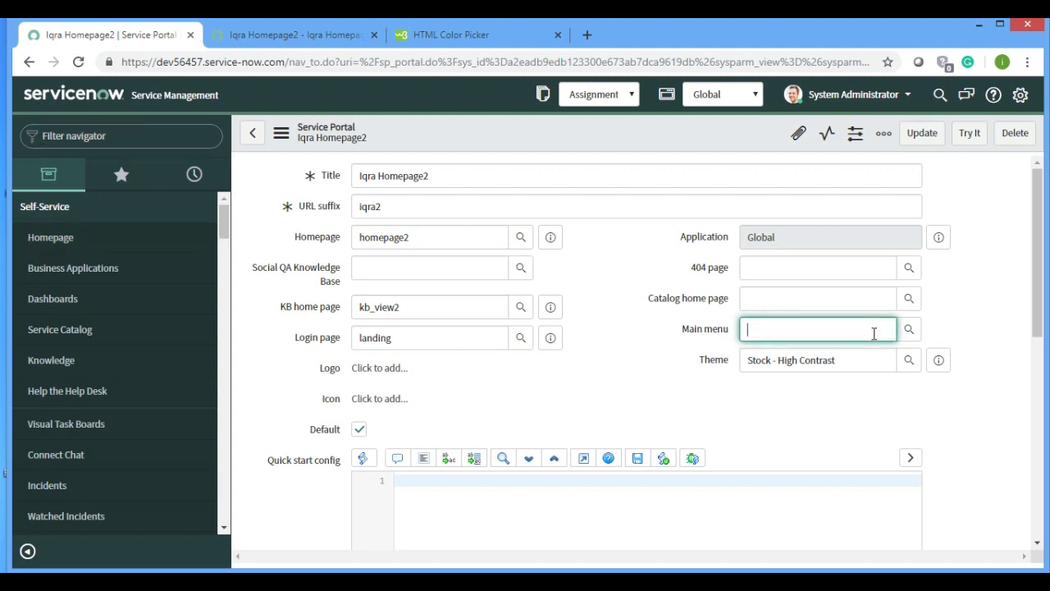
text(iqr)
key(Down)
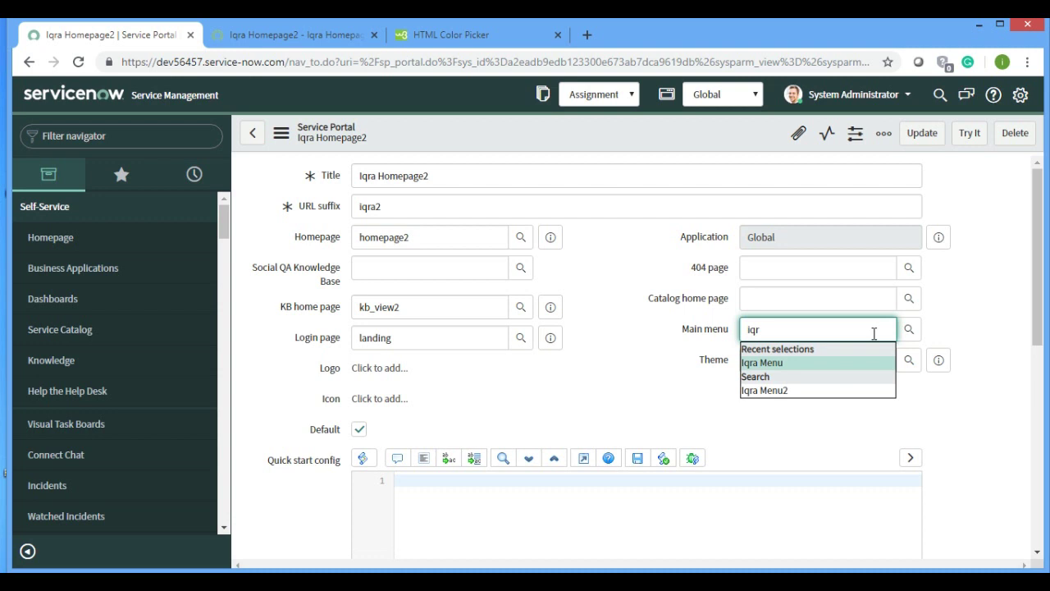
key(Down)
key(Return)
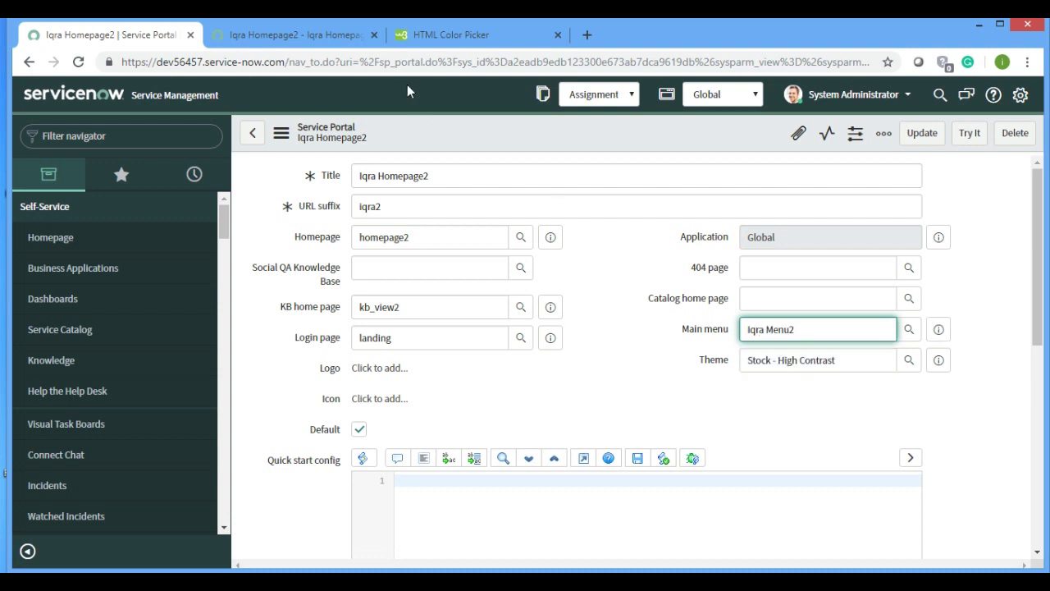
right_click(451, 129)
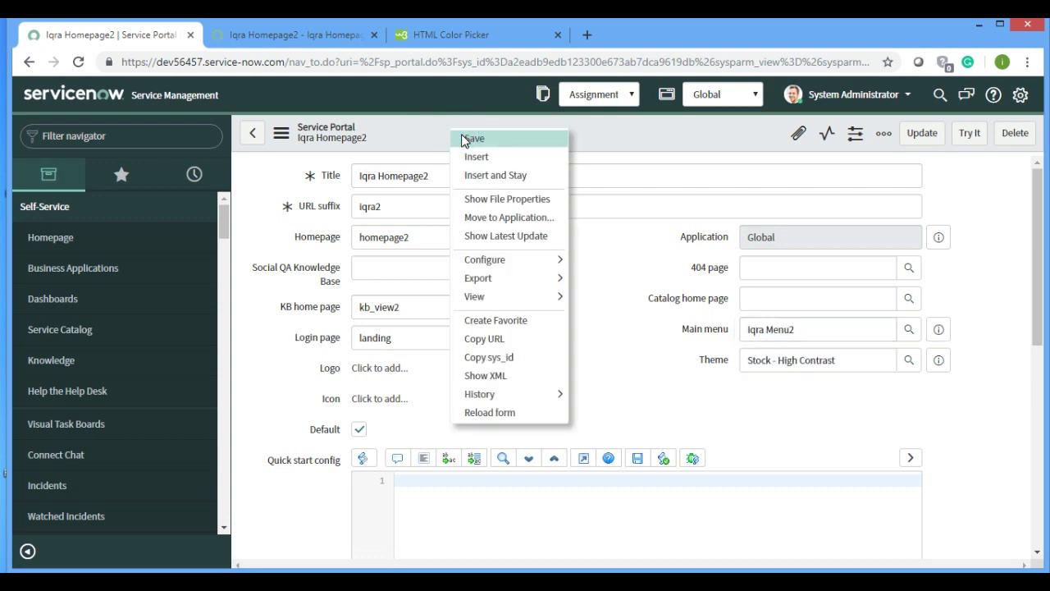
click(464, 138)
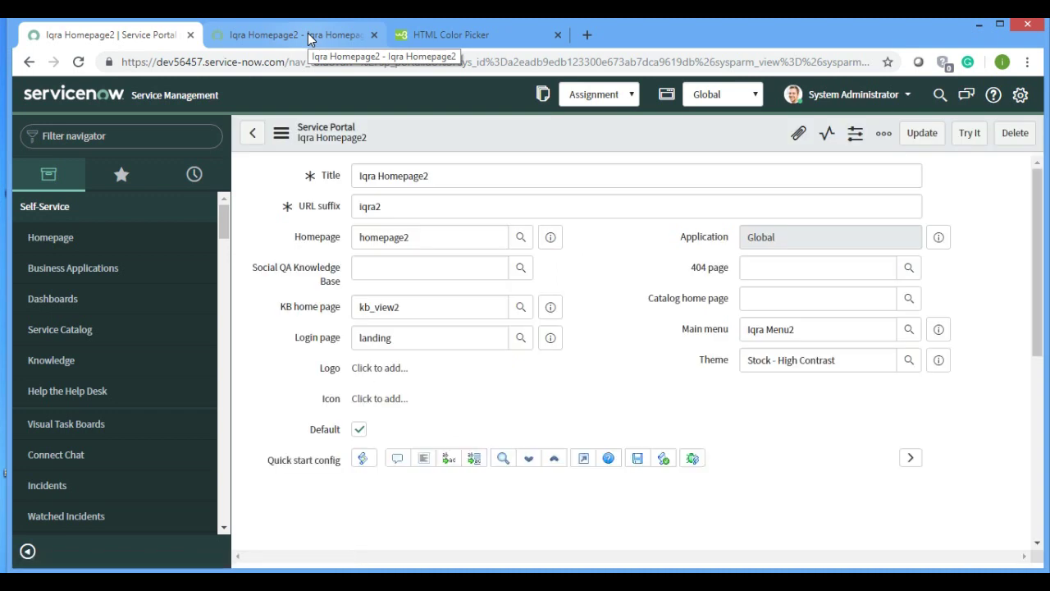
click(307, 33)
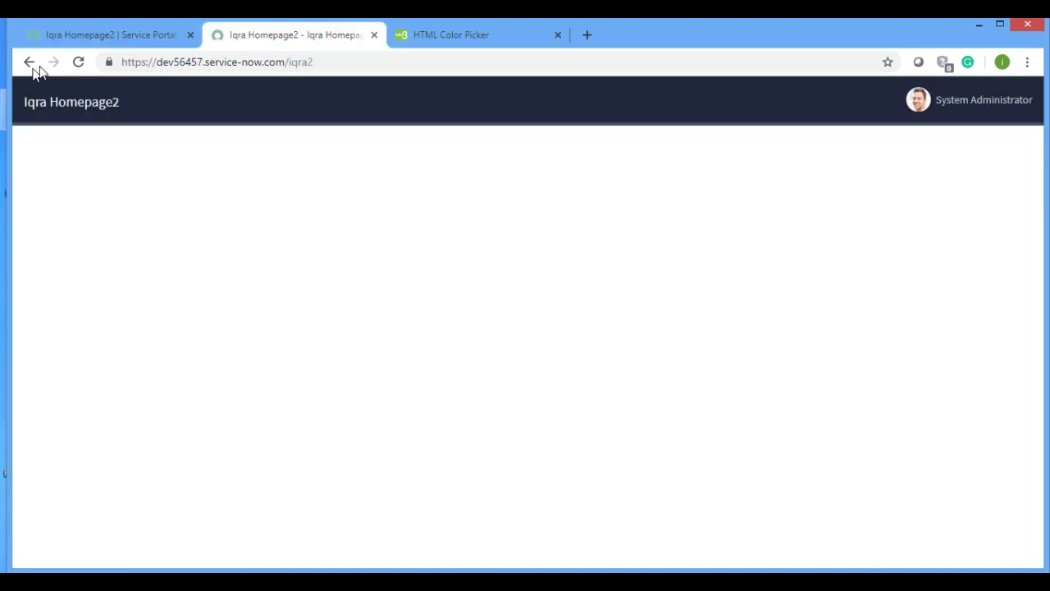
Reload the Iqra Homepage2 portal so Incident and Tours appear in its navbar
click(77, 61)
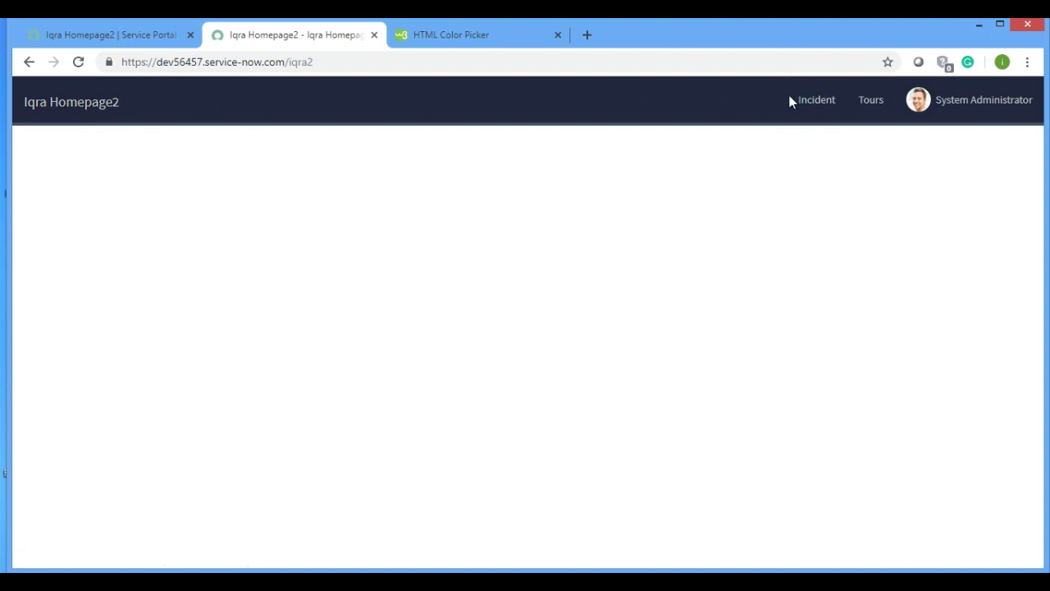
In the portal's CSS variables, replace the typed $brand-primary: with $navbar-inverse-bg:
click(89, 36)
scroll(574, 296, down, 3)
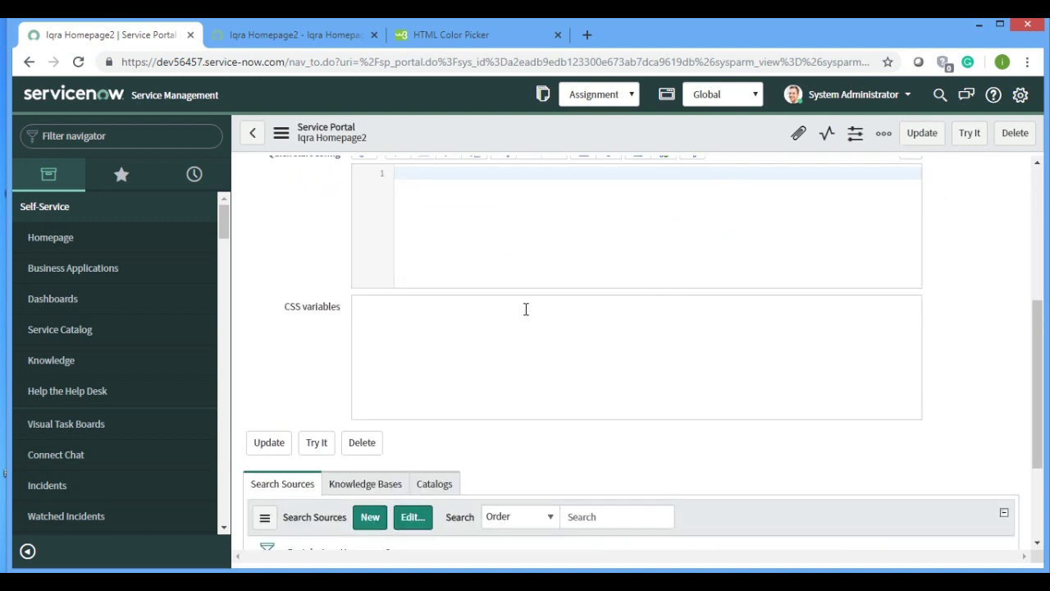
click(399, 310)
text($bra)
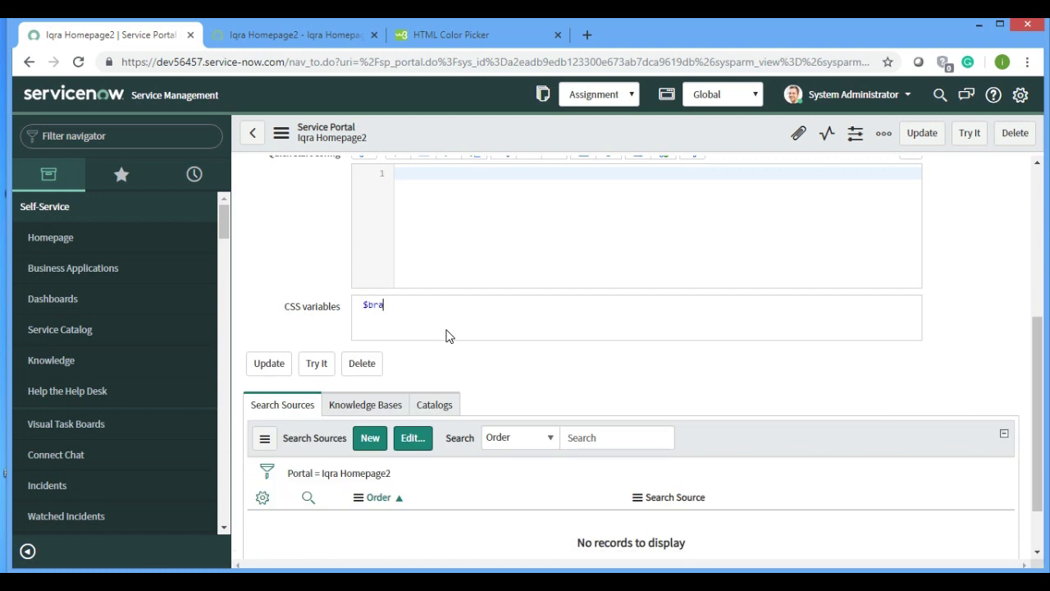
text(nd-primary:)
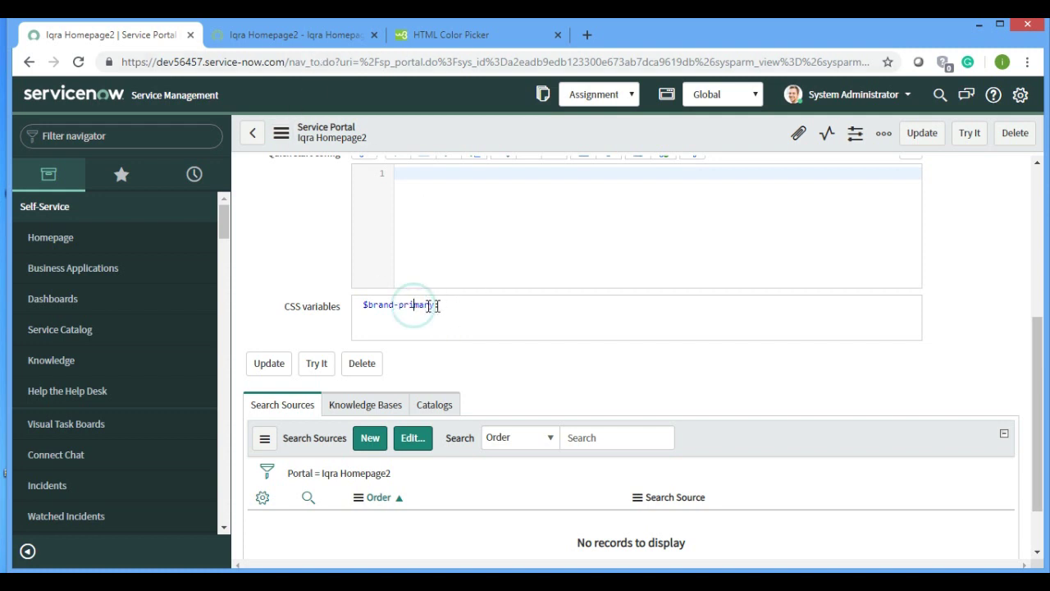
drag(439, 304, 355, 302)
key(BackSpace)
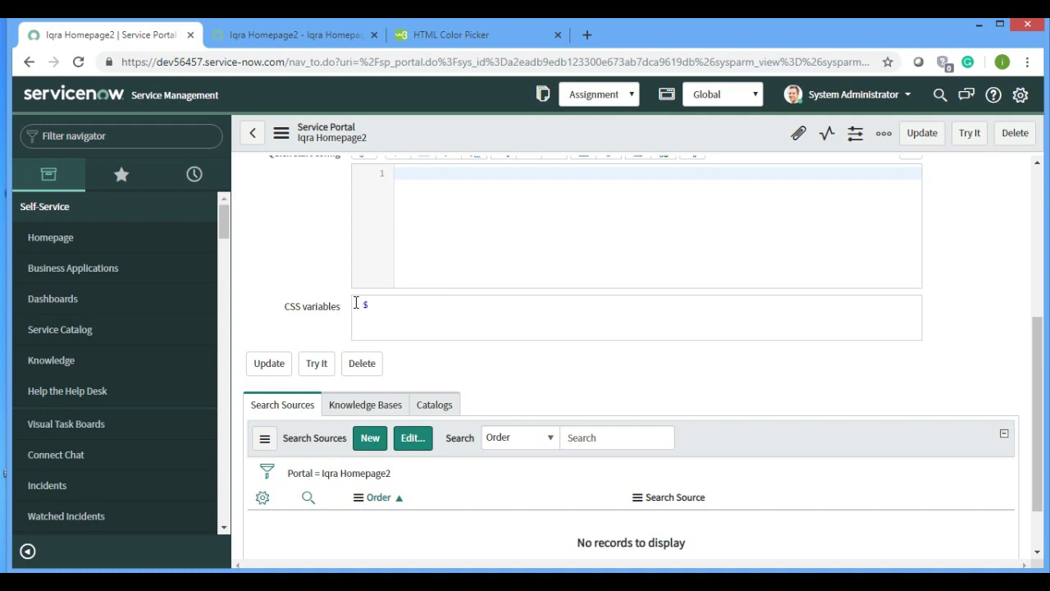
text(navbar-inverse-bg:)
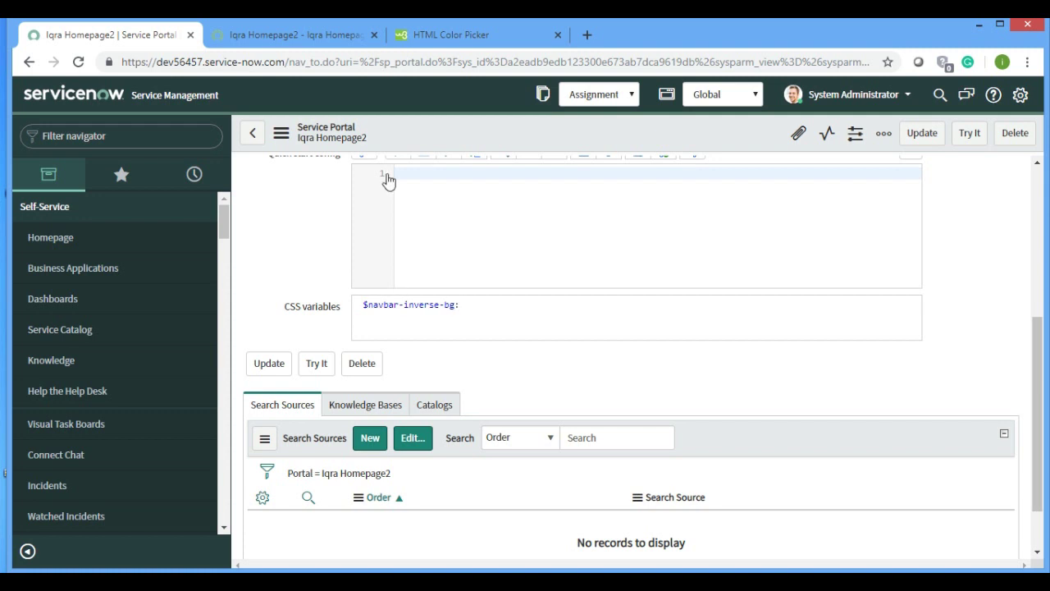
Copy #990099 from the HTML Color Picker and paste it as the navbar value, ending with a semicolon
click(455, 37)
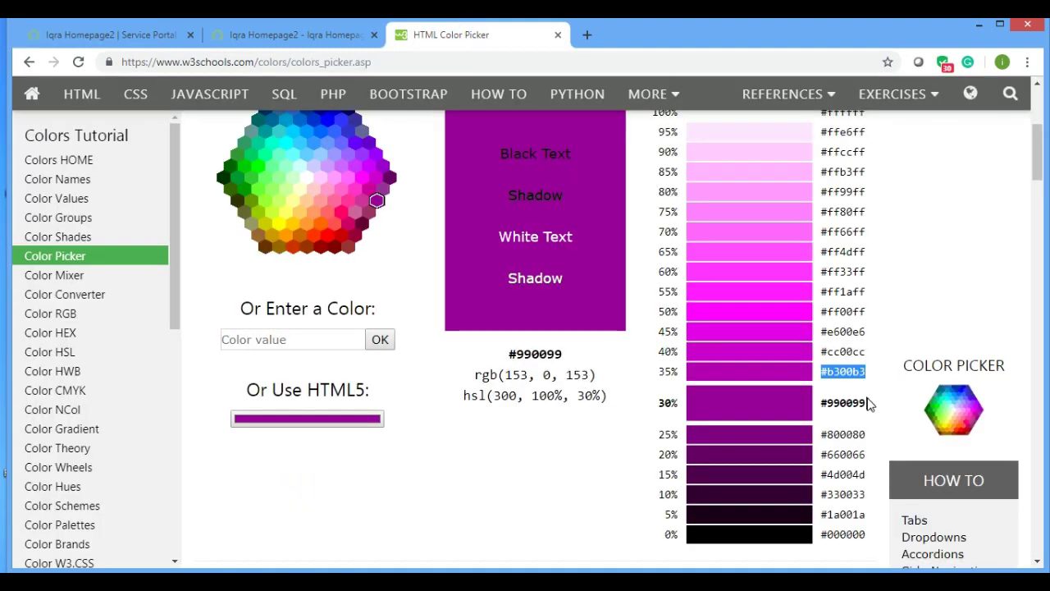
drag(871, 402, 816, 409)
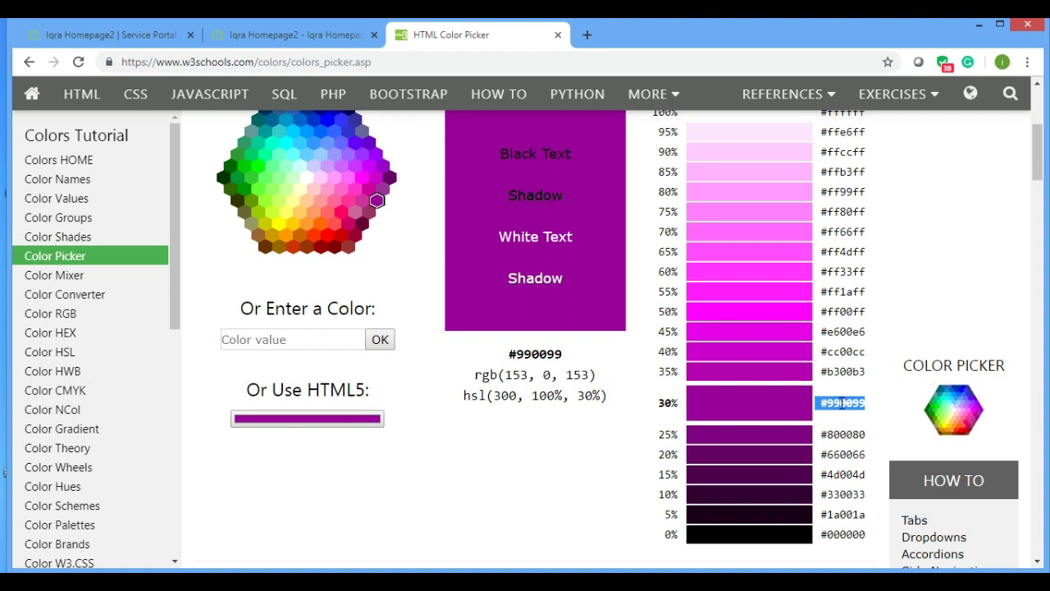
double_click(842, 402)
key(ctrl+c)
click(164, 35)
key(ctrl+v)
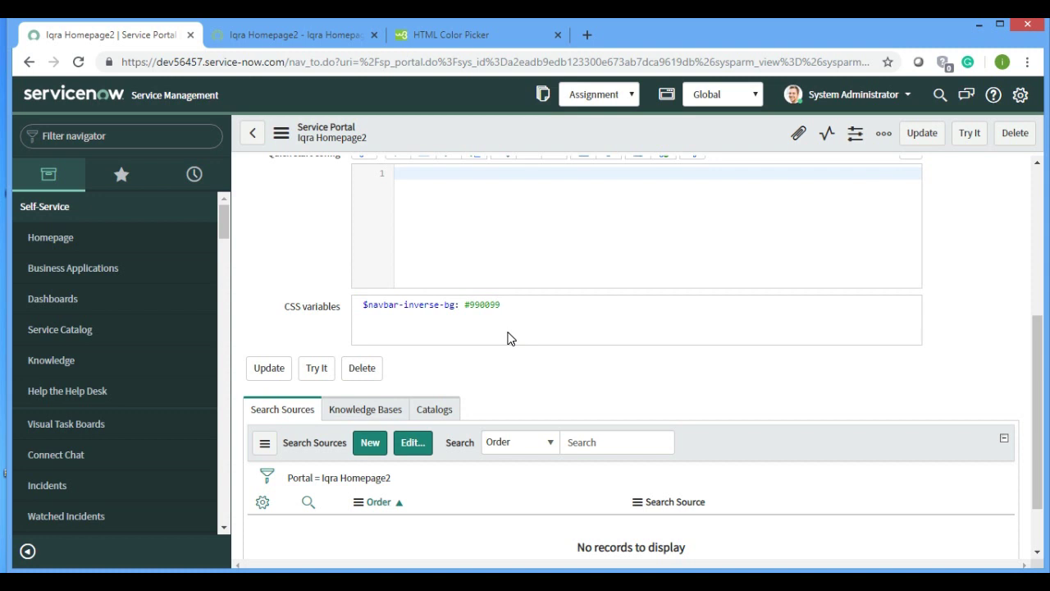
text(;)
Save the navbar colour and reload the portal to see the purple #990099 navbar
right_click(486, 126)
click(509, 135)
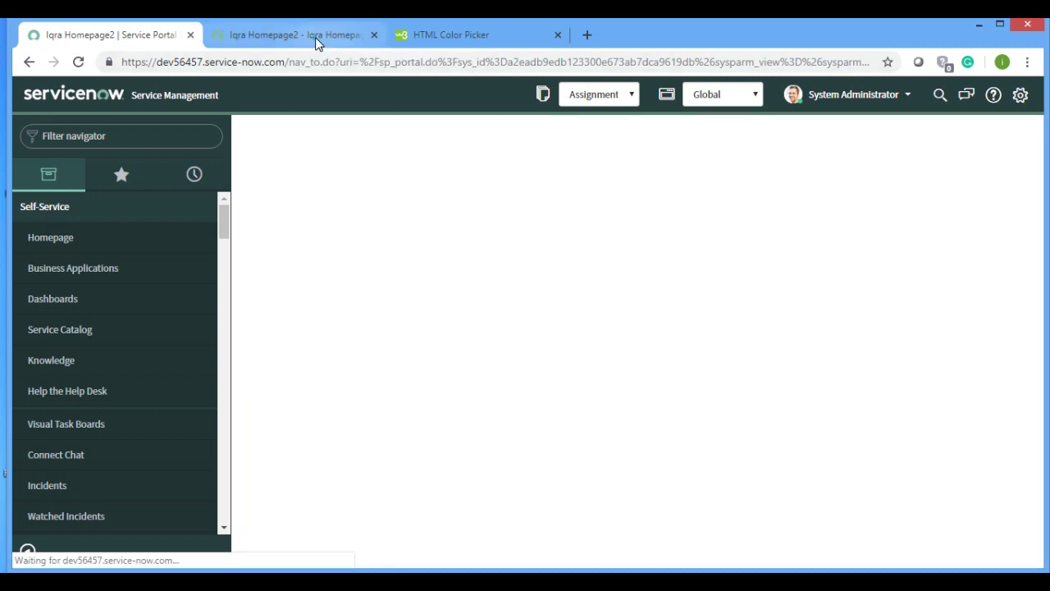
click(315, 37)
click(79, 62)
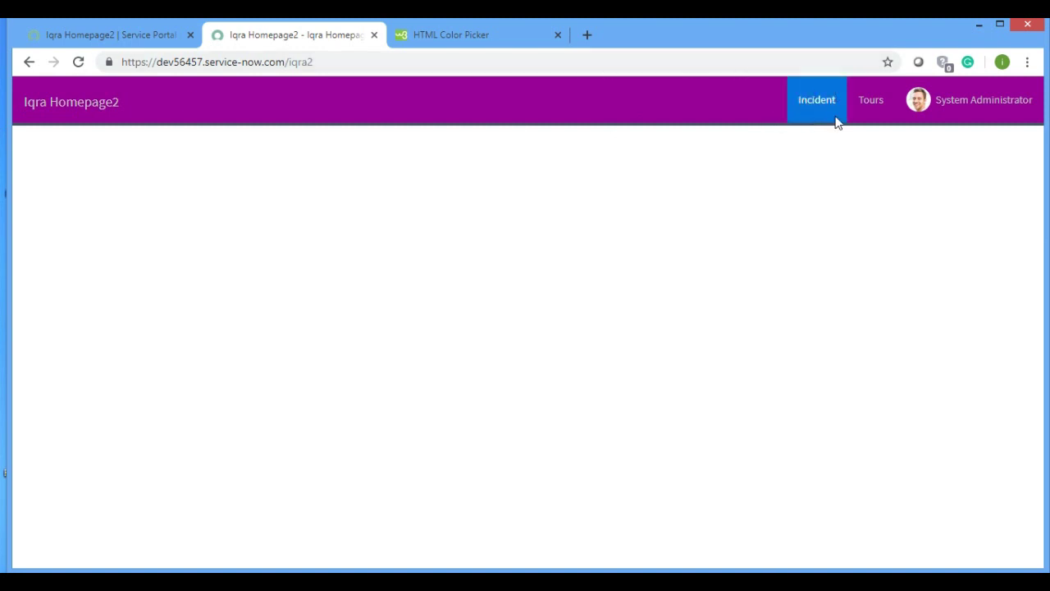
click(455, 35)
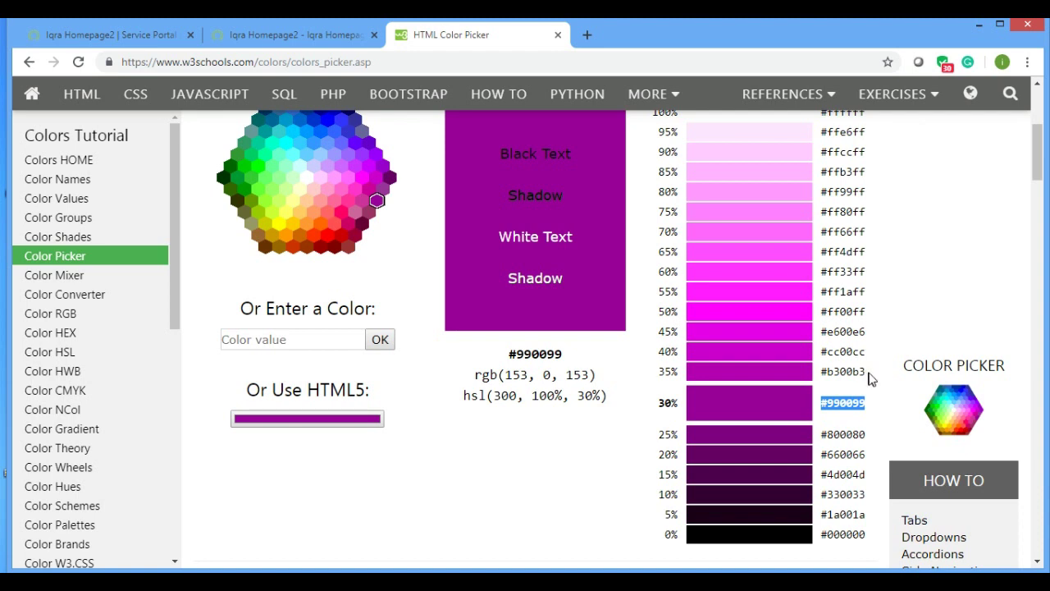
Copy #b300b3 and add it as the $brand-primary value on a new CSS variables line
drag(865, 372, 823, 371)
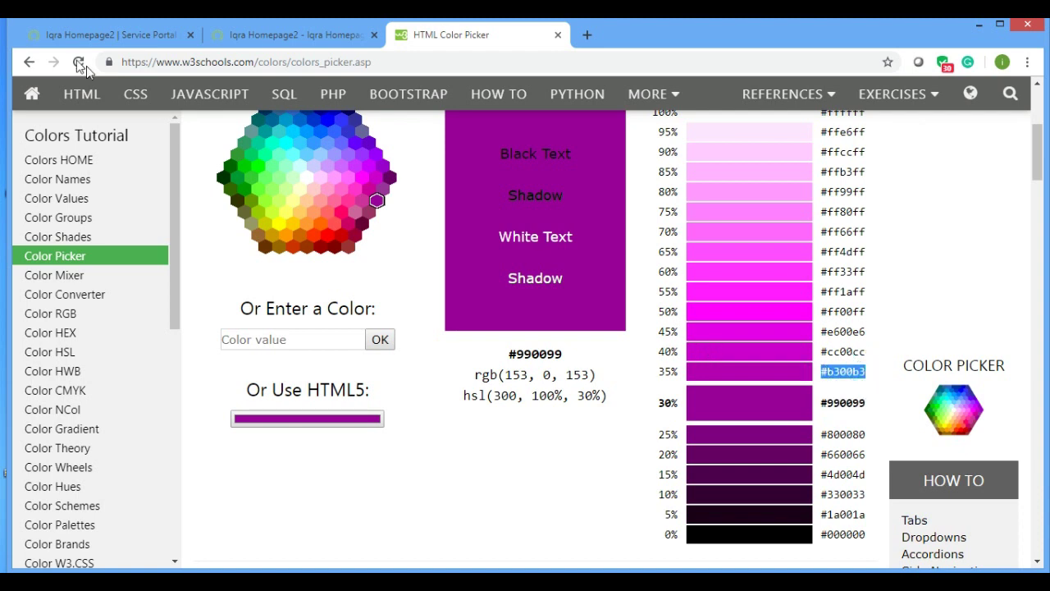
click(106, 35)
scroll(583, 351, down, 3)
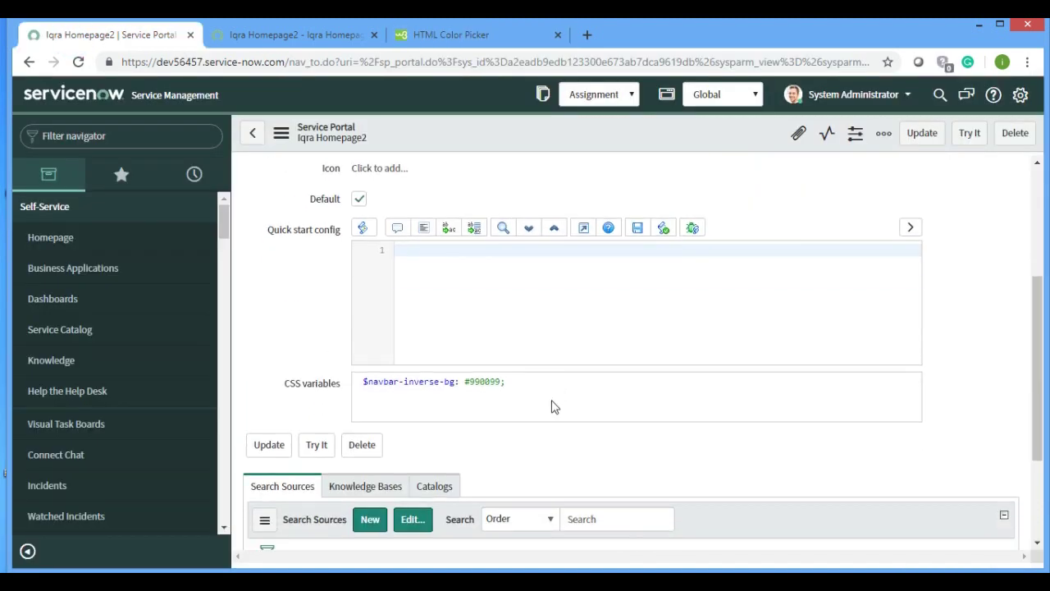
click(361, 384)
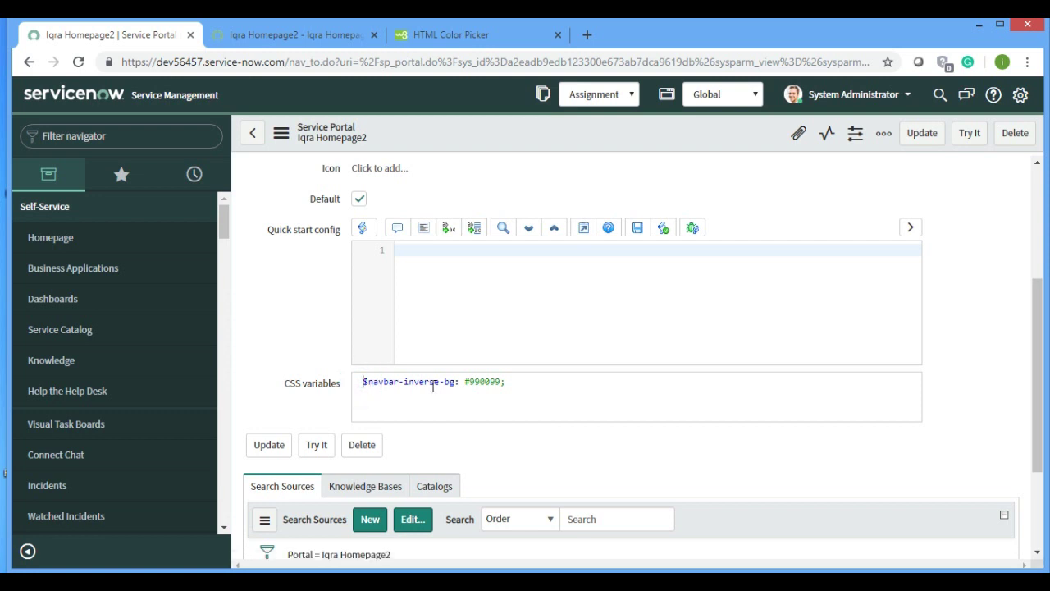
key(Return)
text($brand-primar)
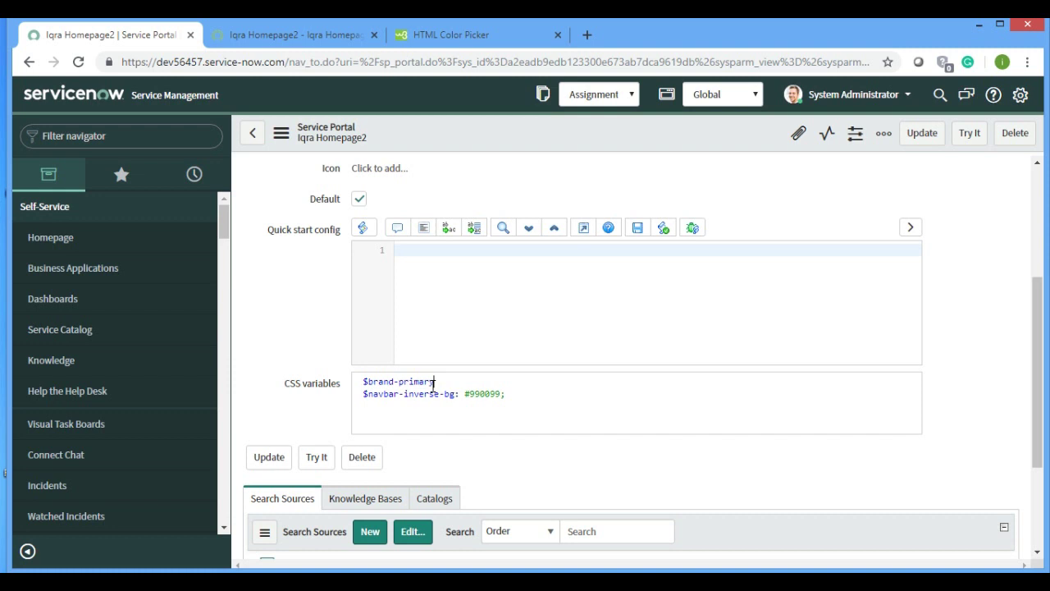
key(Return)
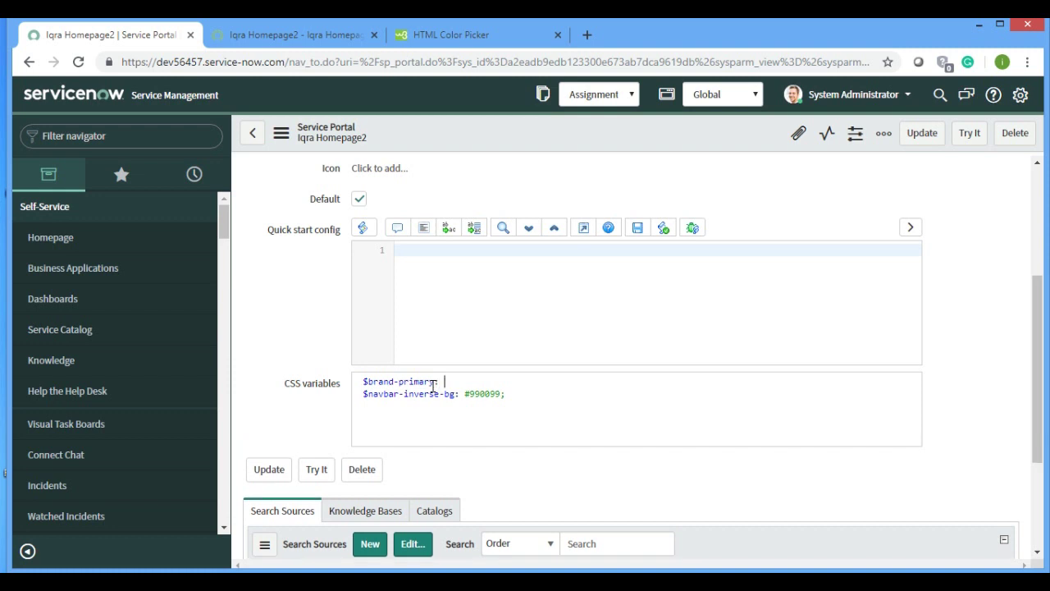
text(#b300b3;)
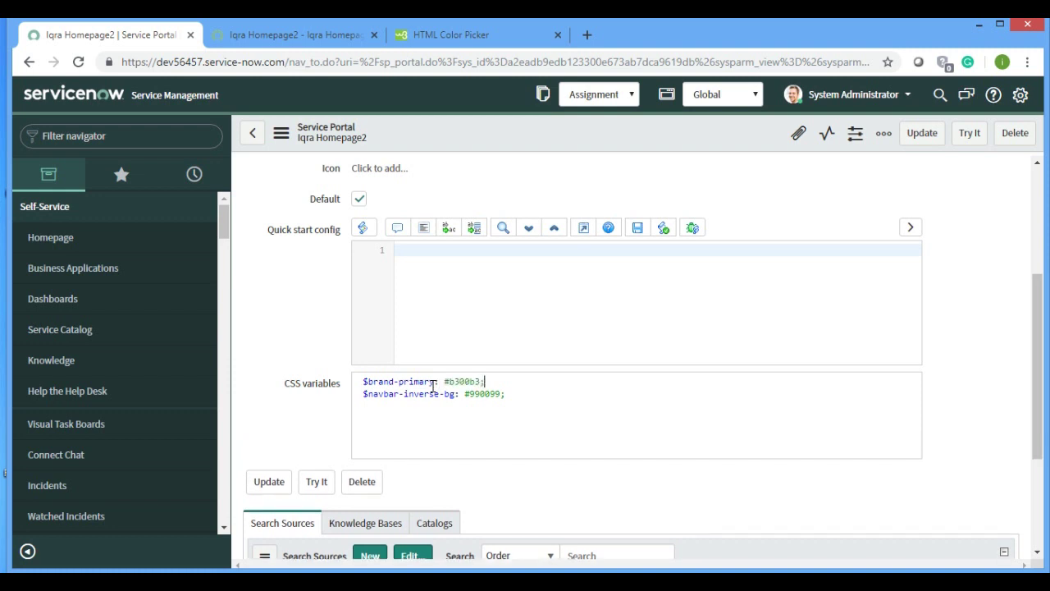
Save the portal record and reload the Iqra Homepage2 portal to apply the new colours
right_click(525, 132)
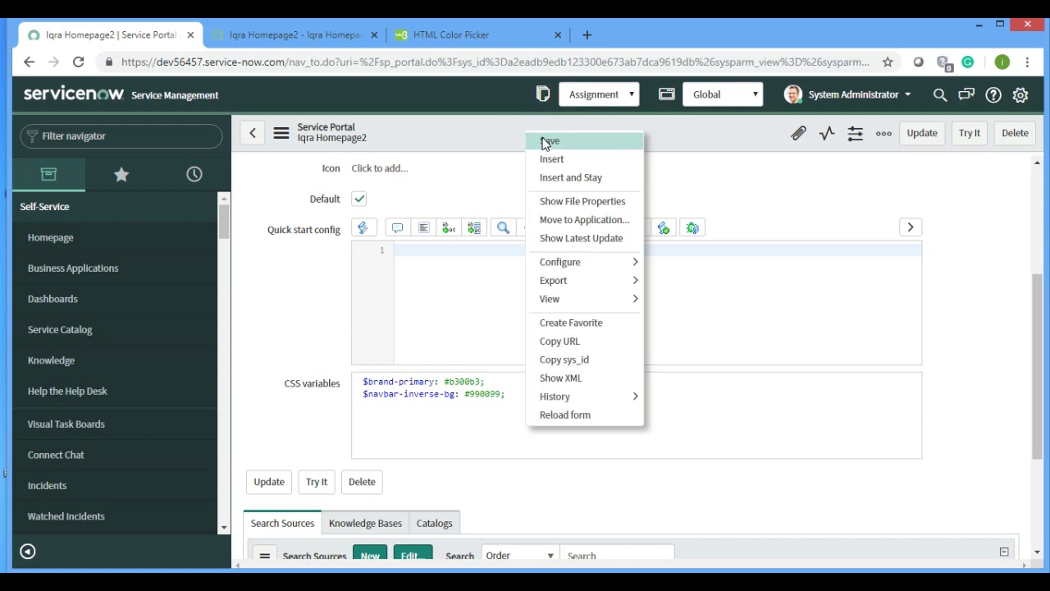
click(546, 141)
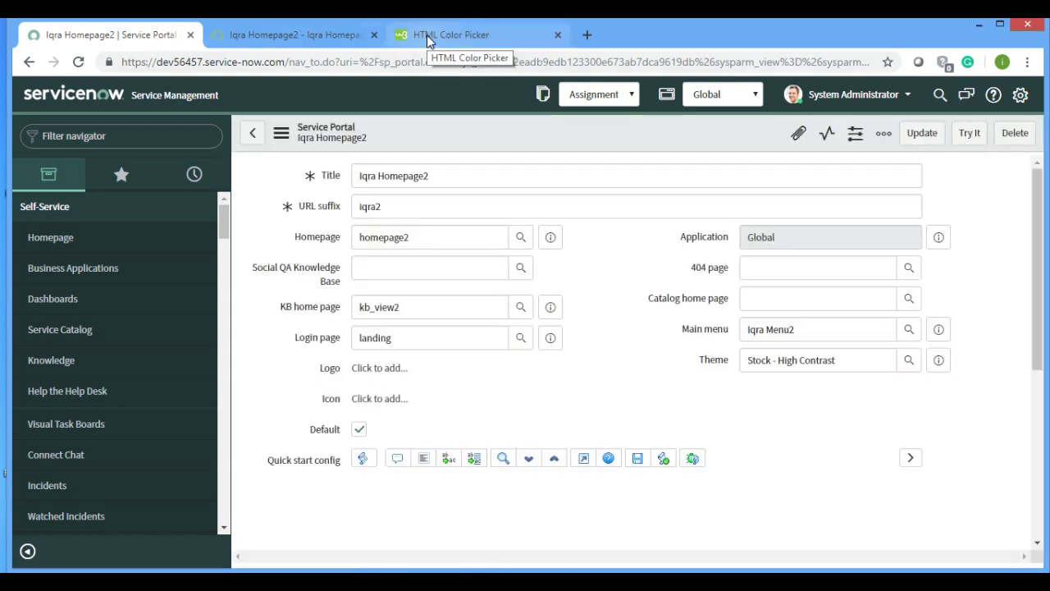
click(426, 34)
click(315, 35)
click(77, 62)
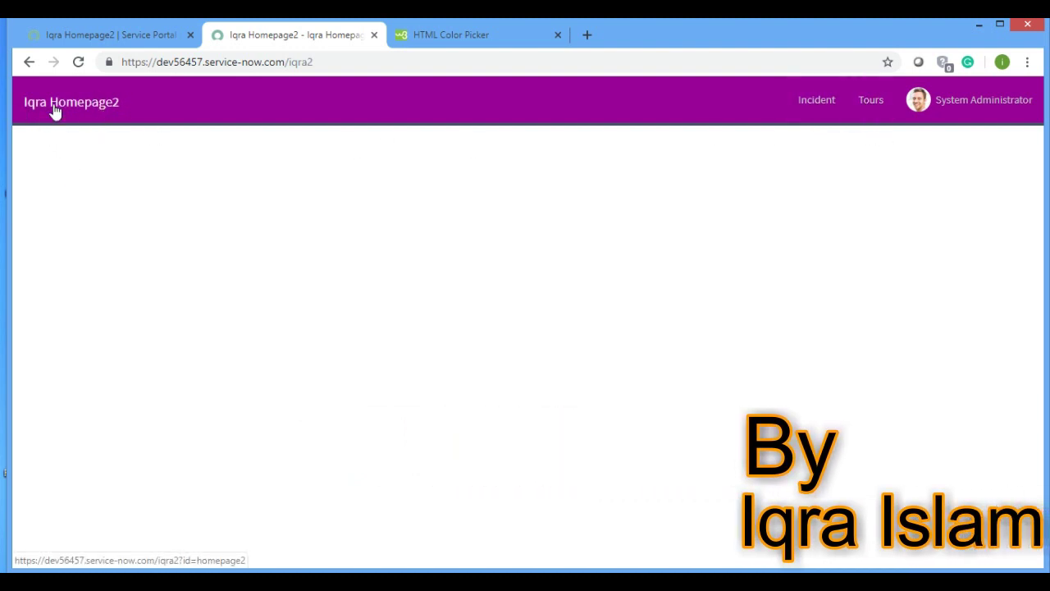
Add '$navbar-inverse-link-color: #ffffff;' as a new line in the portal's CSS variables
click(80, 41)
scroll(539, 328, down, 5)
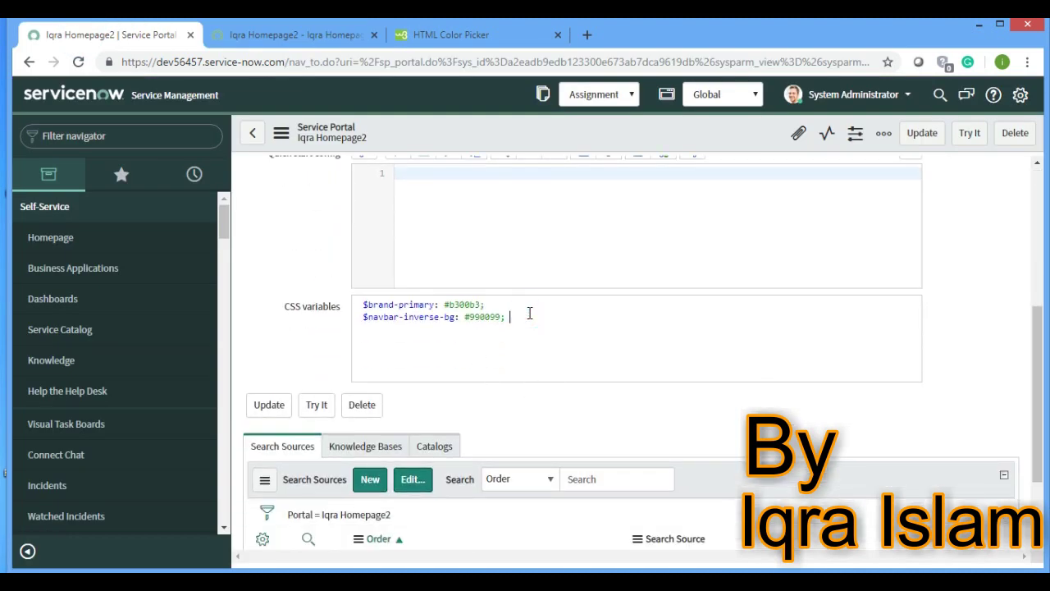
key(Return)
text($)
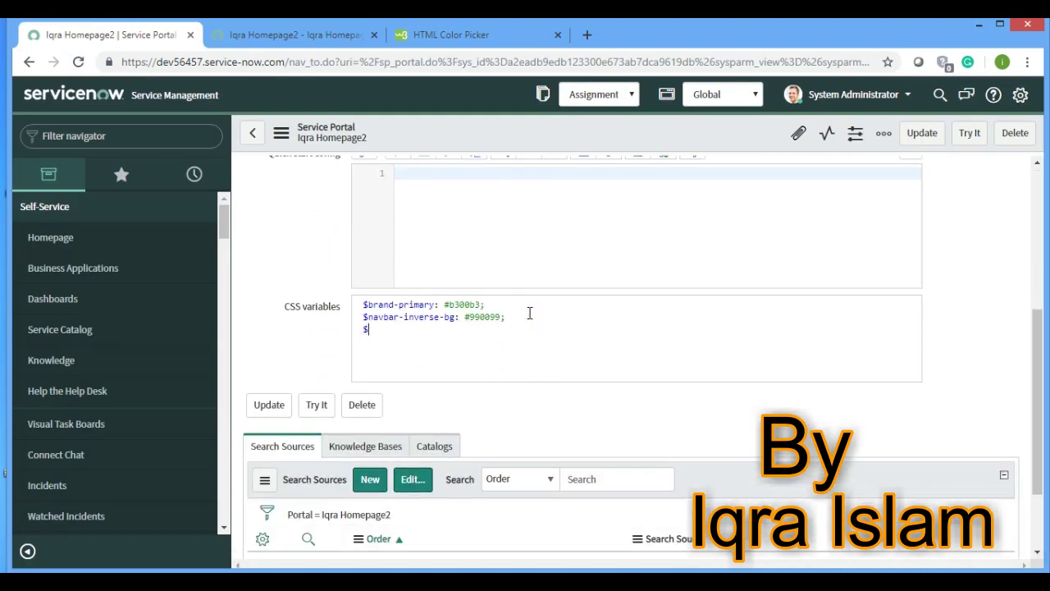
text(navbar)
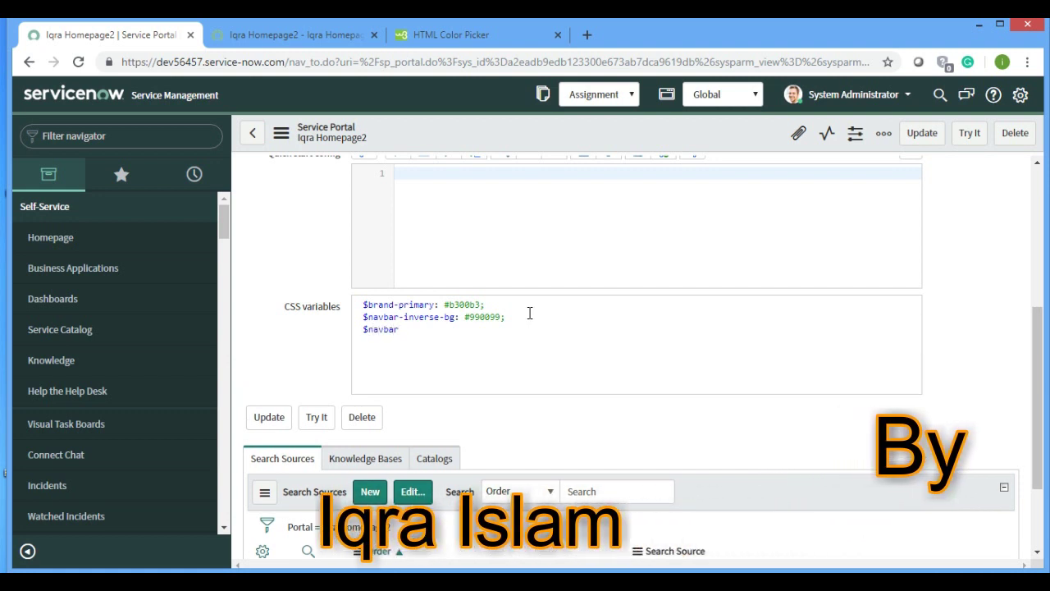
text(-inver)
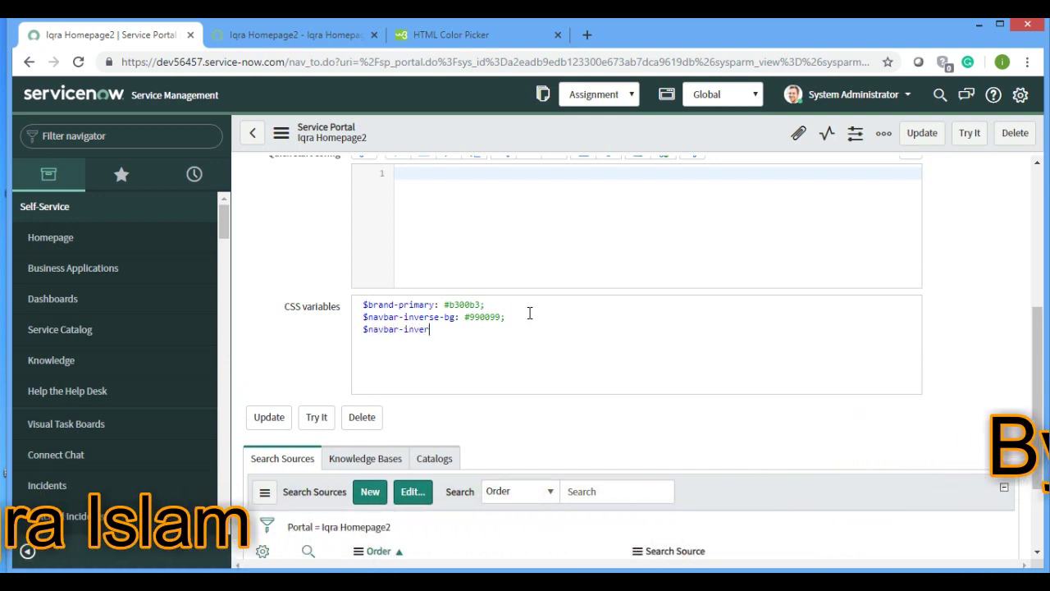
text(se-link-color: #f)
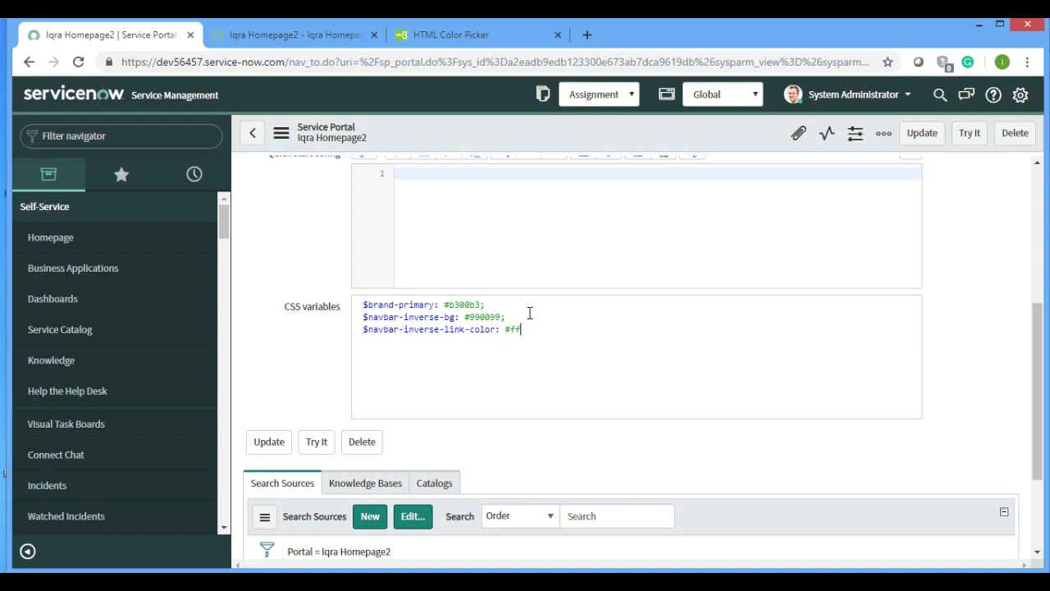
text(ffff;)
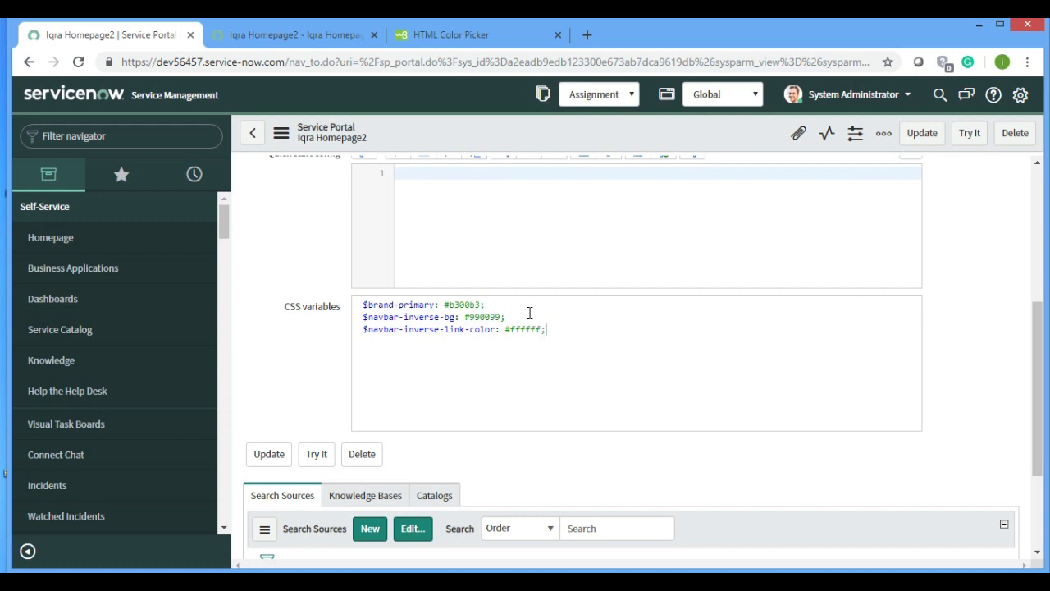
Save the portal and reload its live page to check the purple navbar with white links
right_click(488, 140)
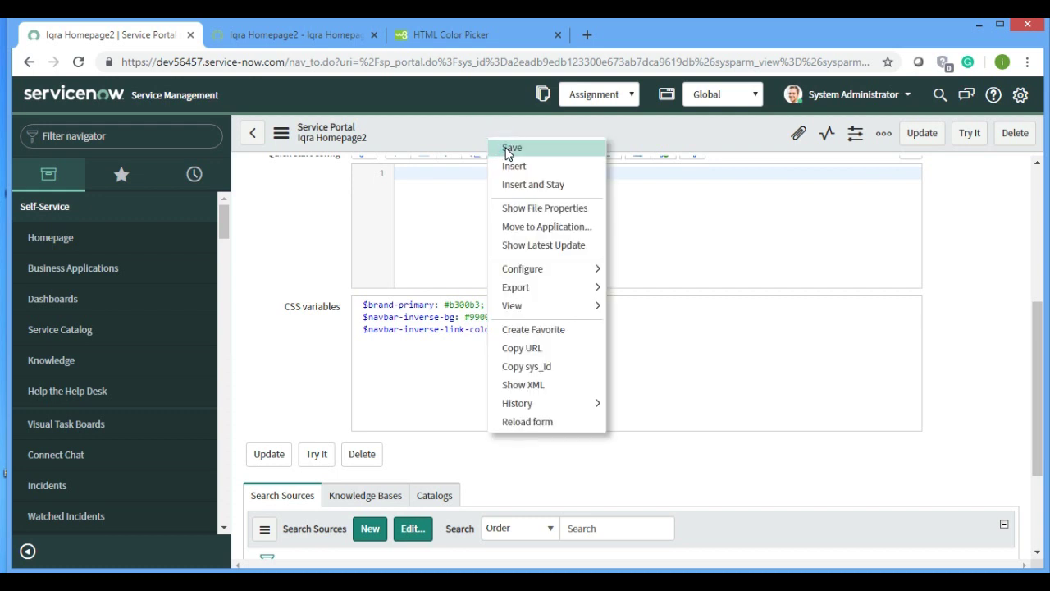
click(510, 149)
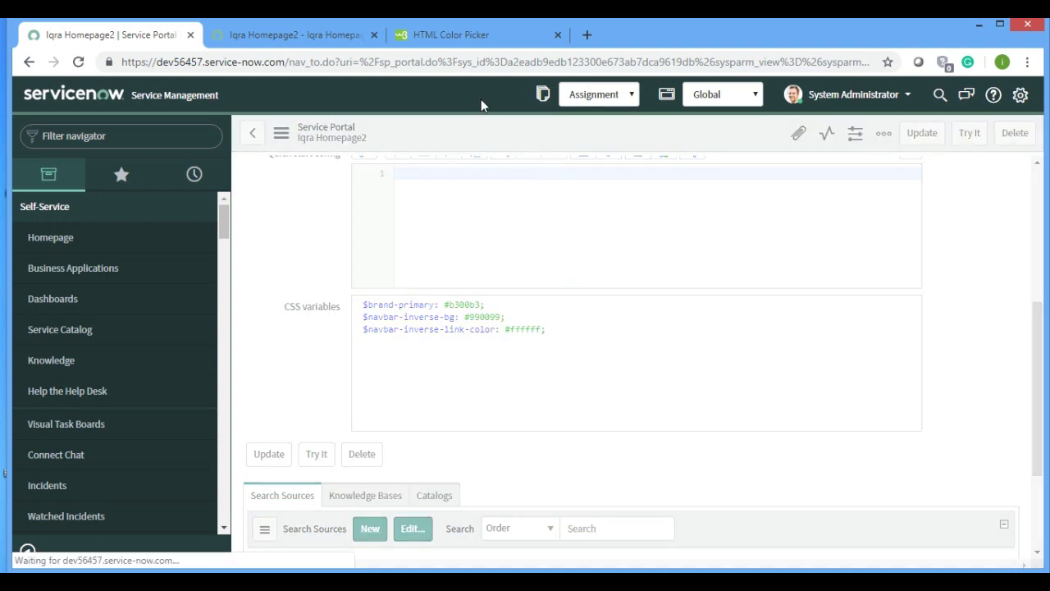
click(267, 37)
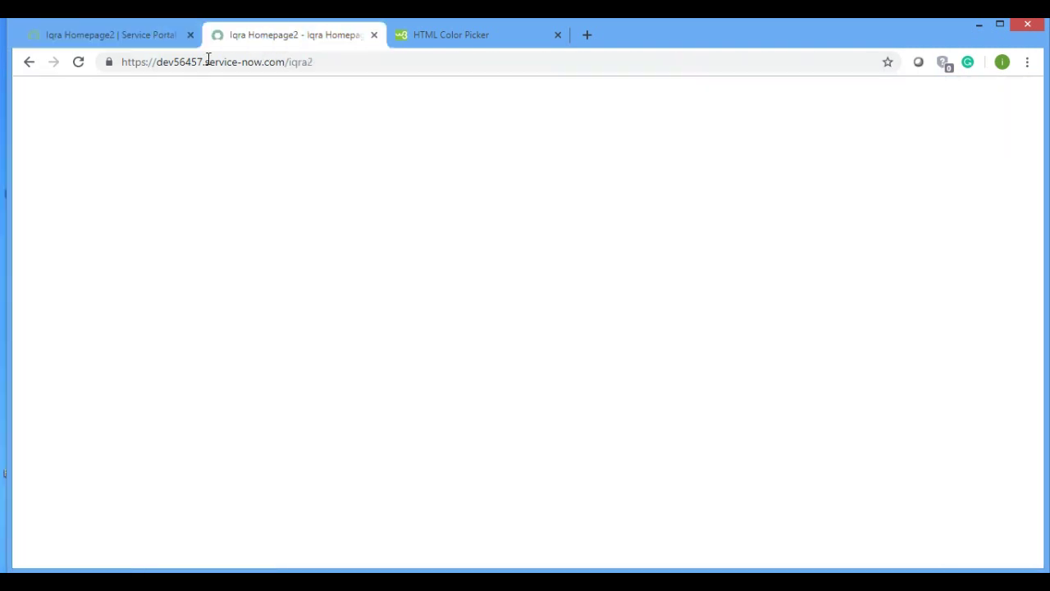
click(78, 61)
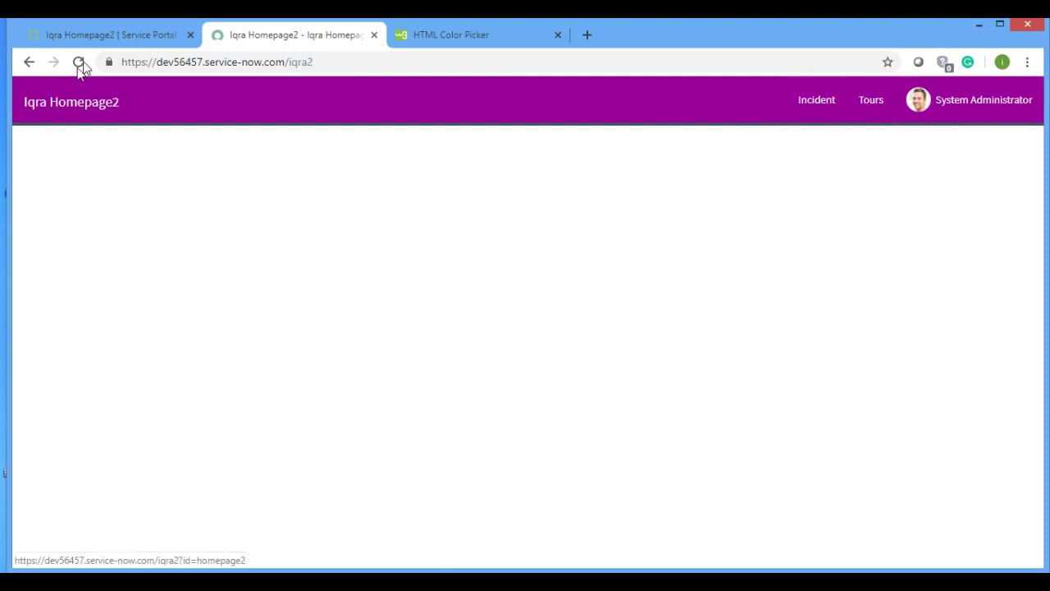
click(114, 34)
click(306, 37)
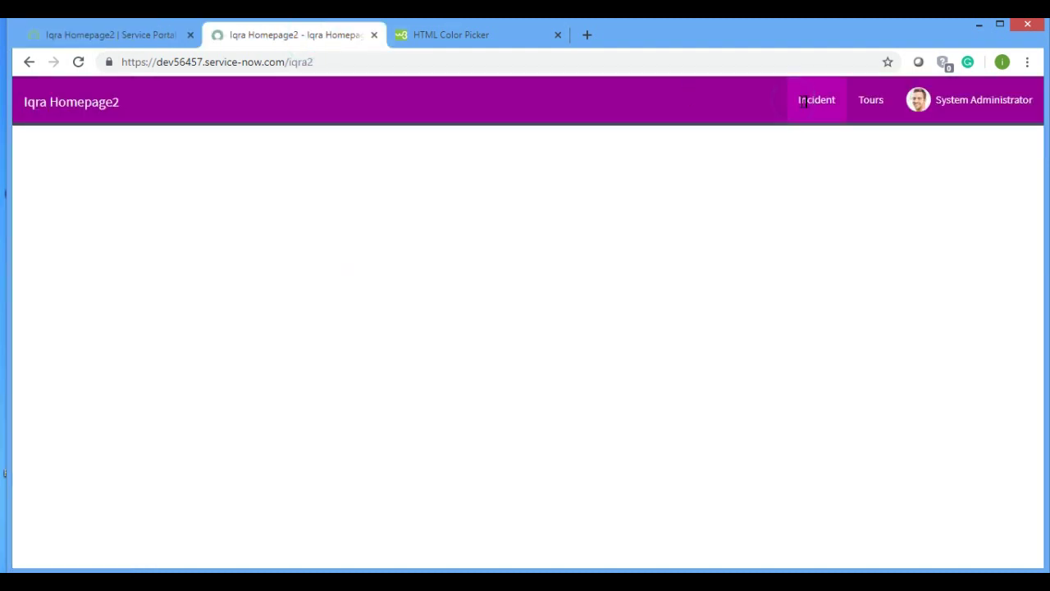
Open the full portal widgets list (sp_widget.list) from the Filter navigator
click(60, 28)
click(111, 137)
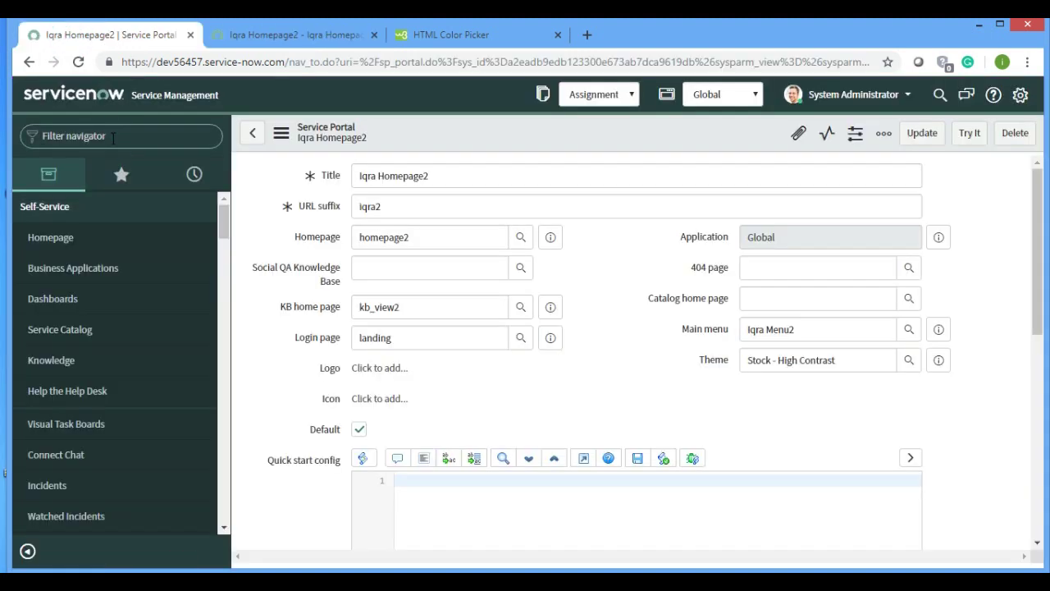
text(sp_w)
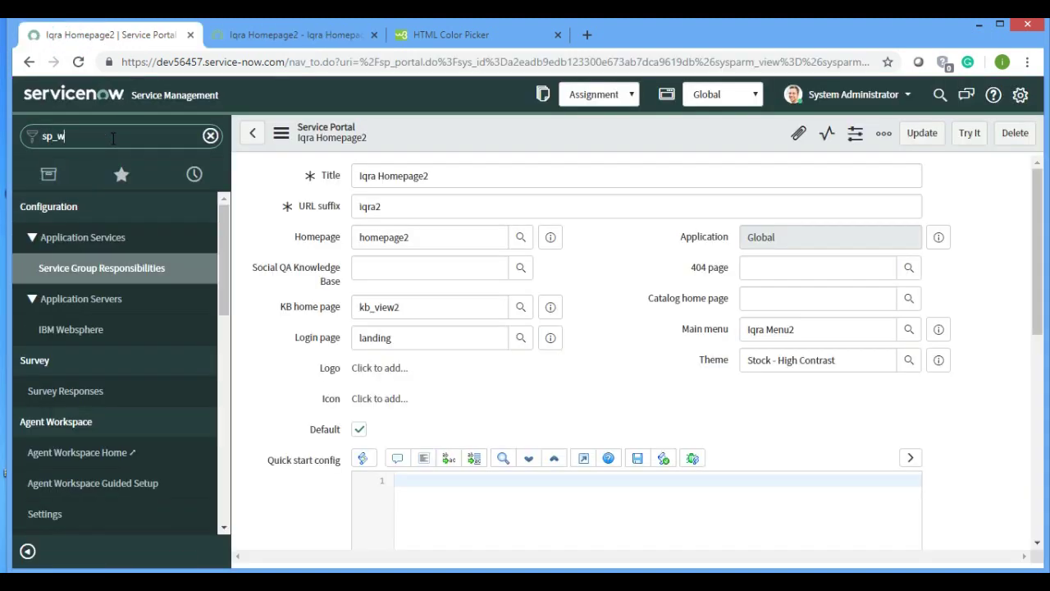
text(et.list)
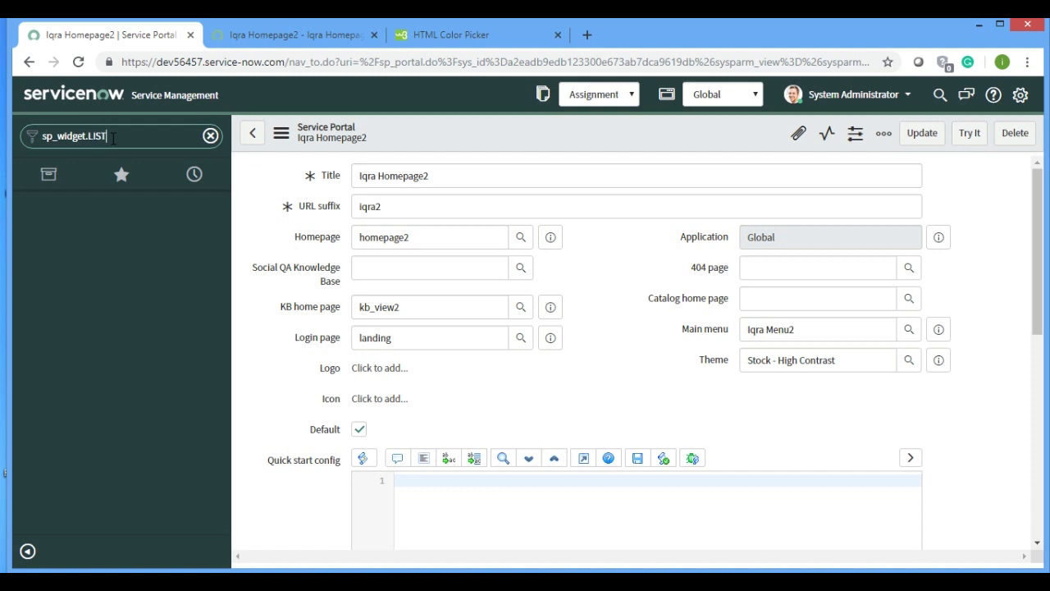
key(Return)
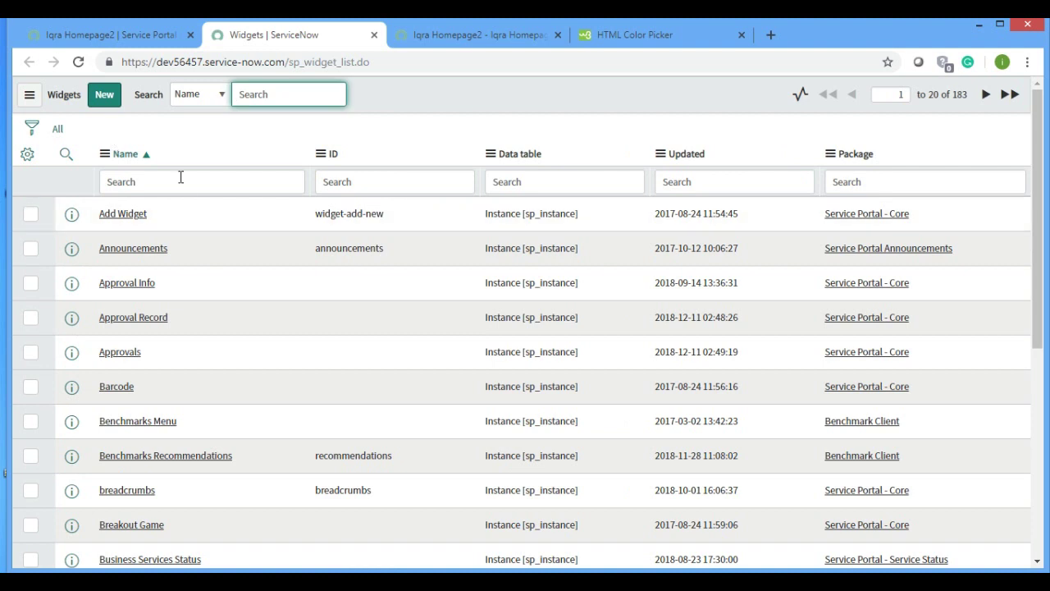
Search widget names for '*data table' and open Data Table from URL Definition
click(181, 179)
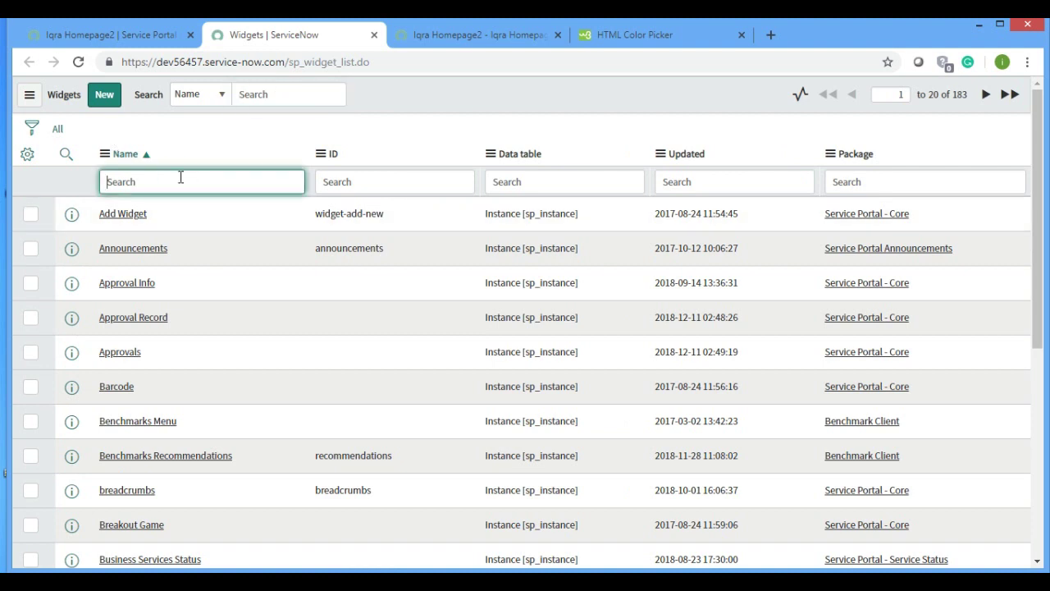
text(*data table)
key(Return)
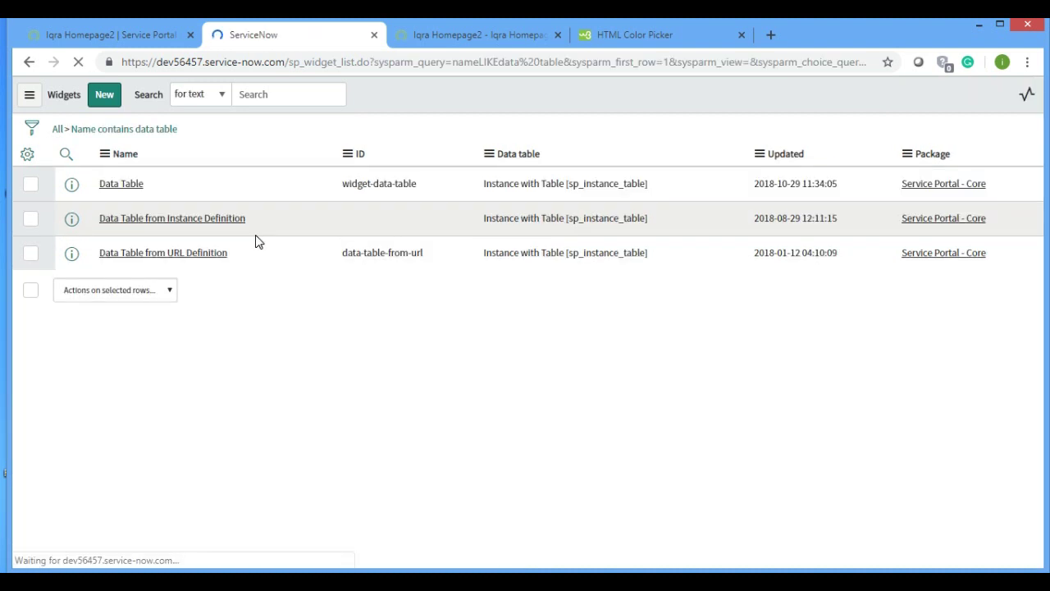
drag(224, 299, 96, 283)
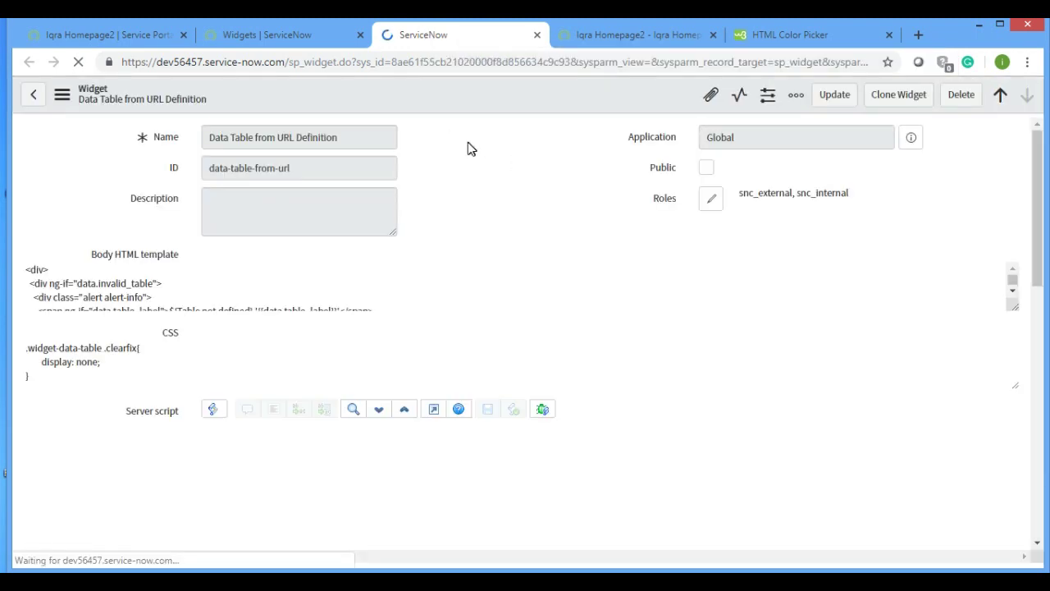
Clone the Data Table from URL Definition widget, rename the copy 'Incident Data Table from URL Definition', and save
click(884, 98)
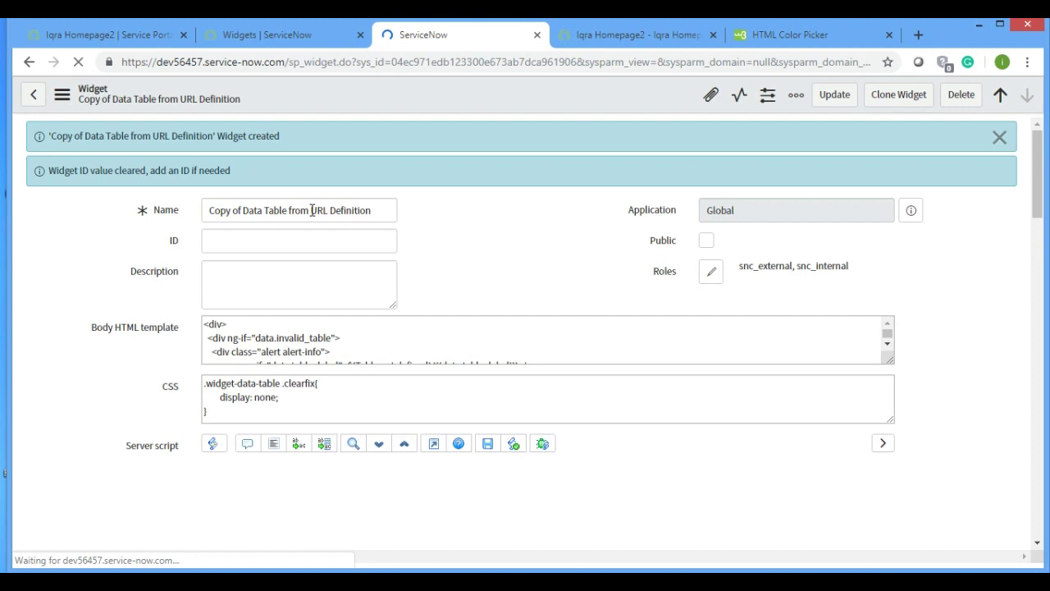
triple_click(297, 215)
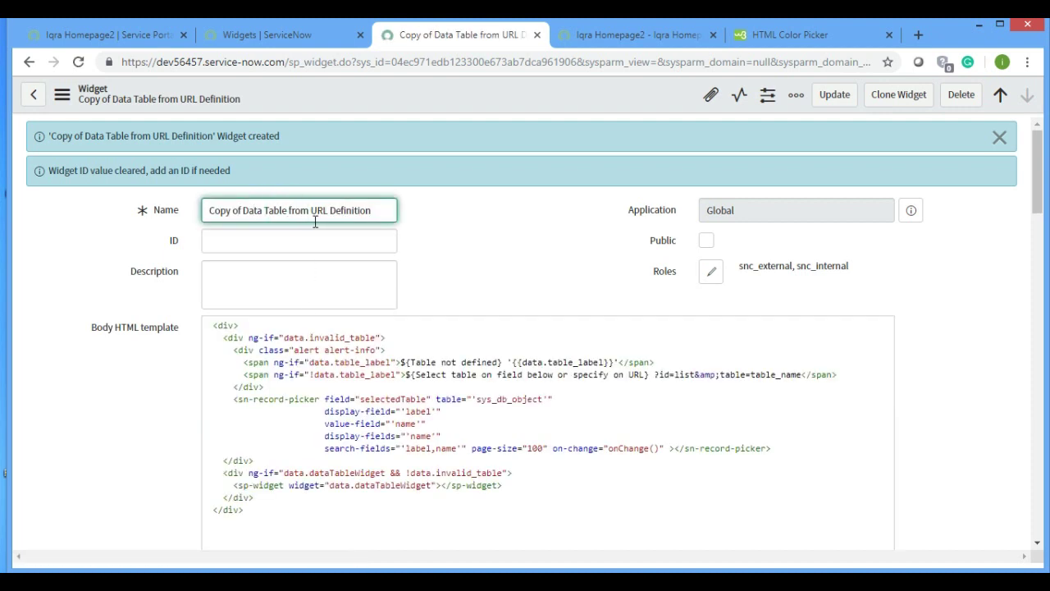
click(242, 209)
key(BackSpace)
key(BackSpace)
key(BackSpace)
key(BackSpace)
text(Inciden)
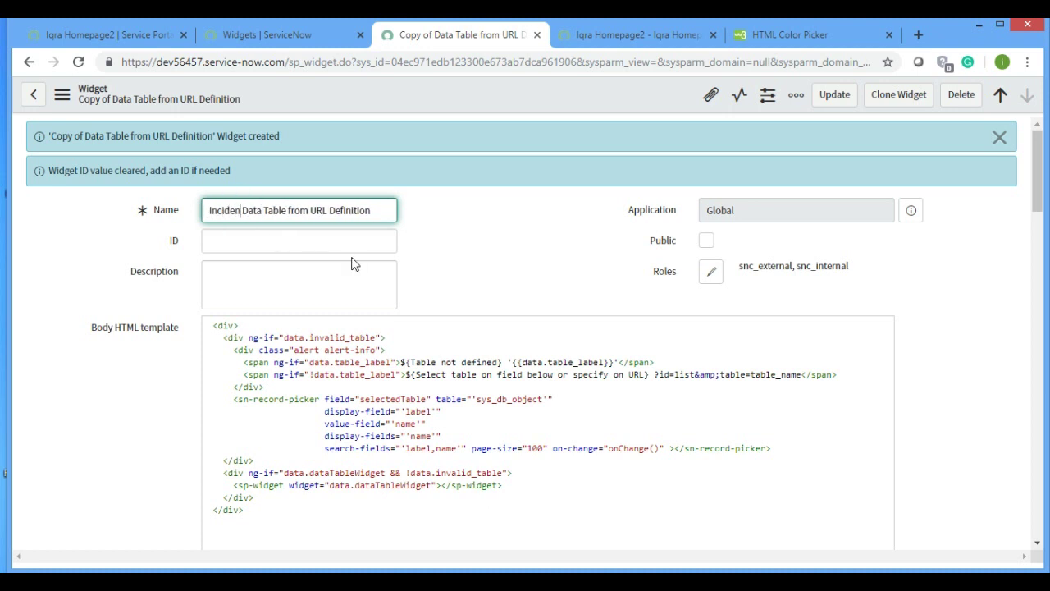
text(t)
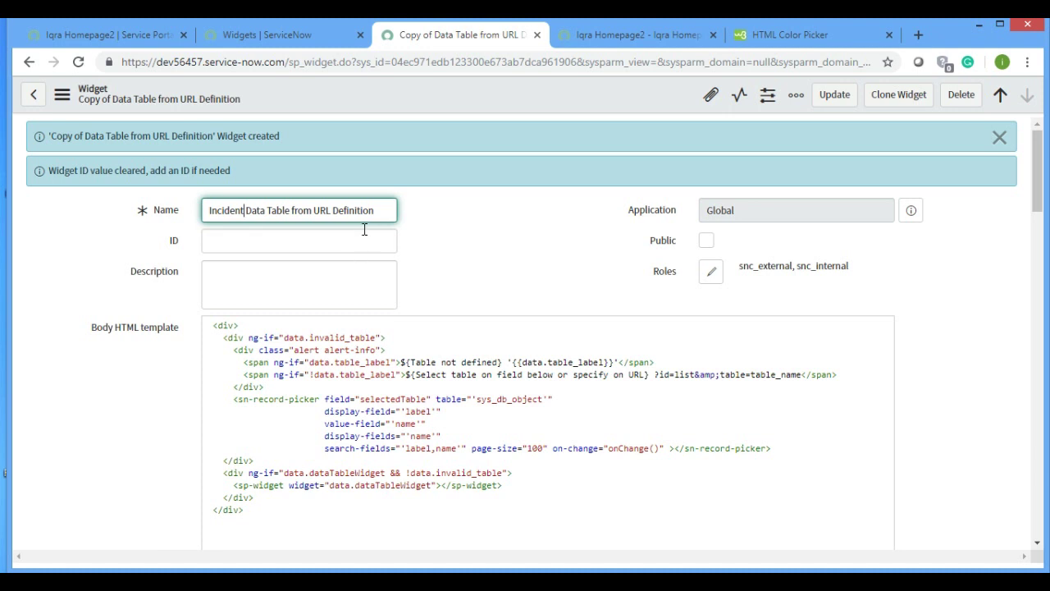
click(330, 245)
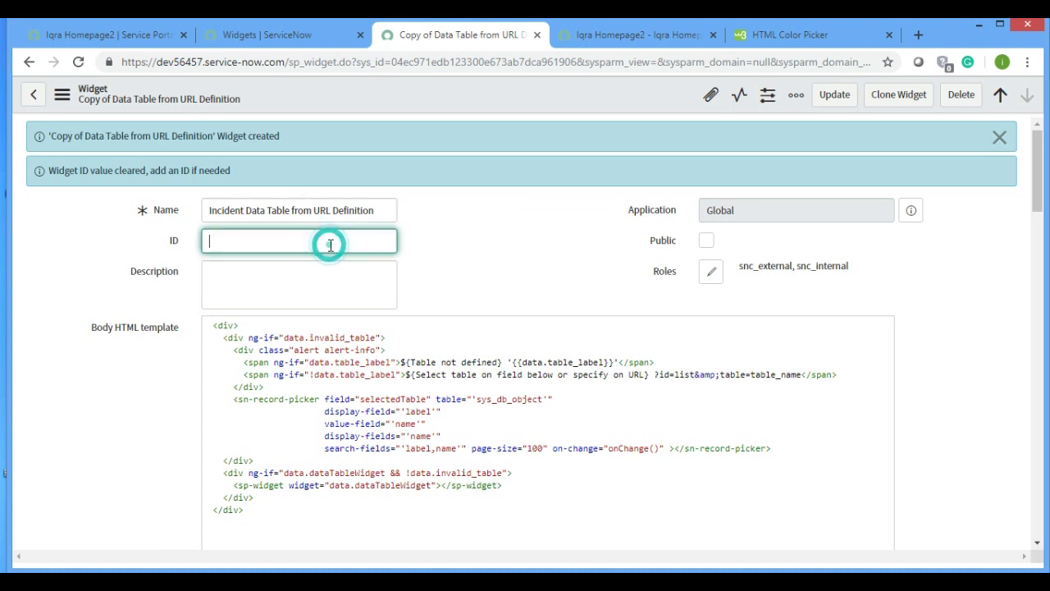
right_click(488, 92)
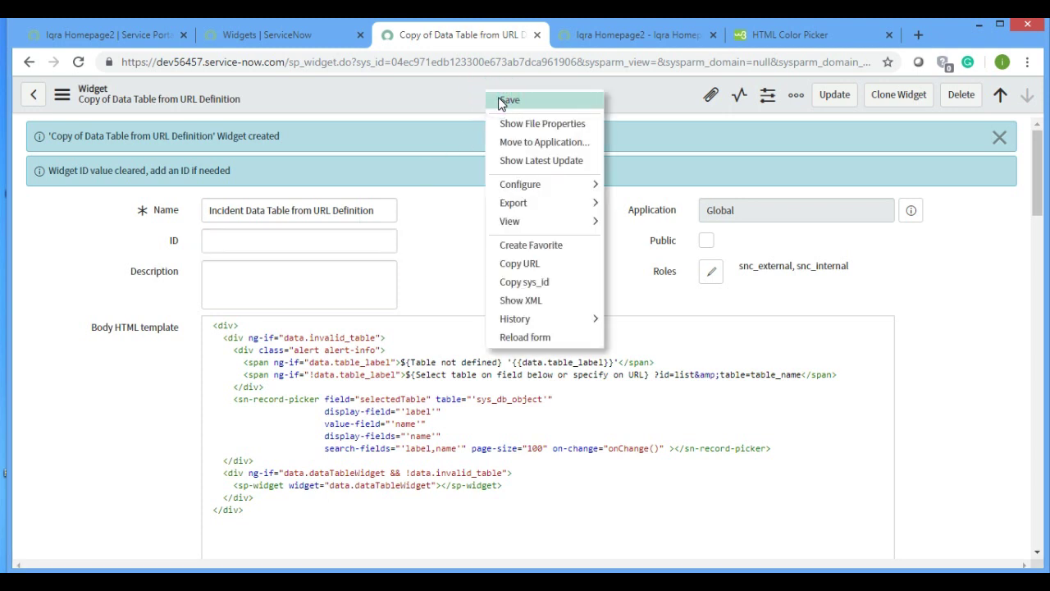
click(501, 100)
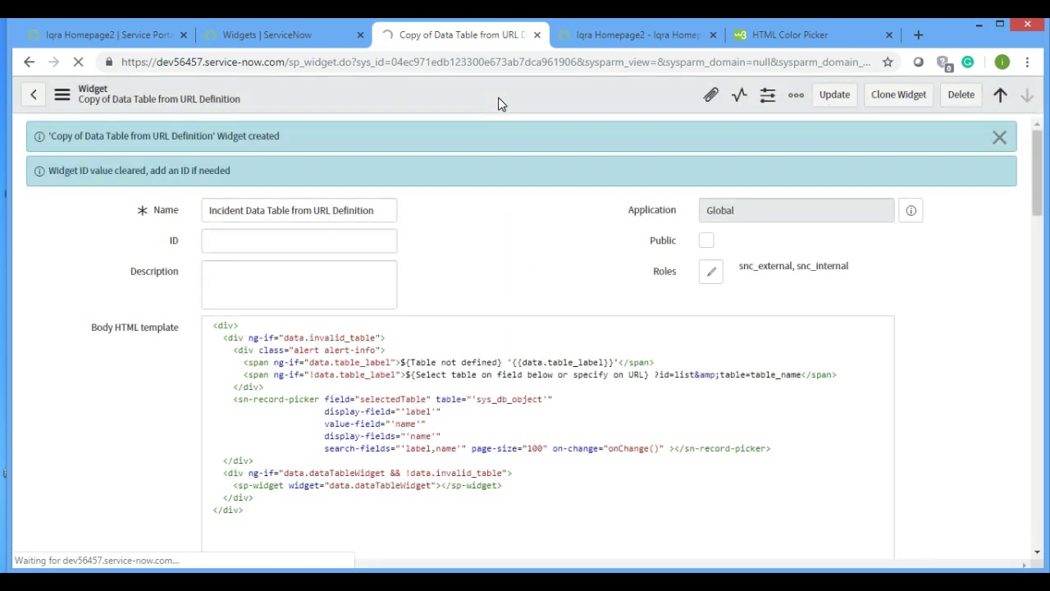
From the sp_page list, start a new portal page titled 'Incident'
click(107, 35)
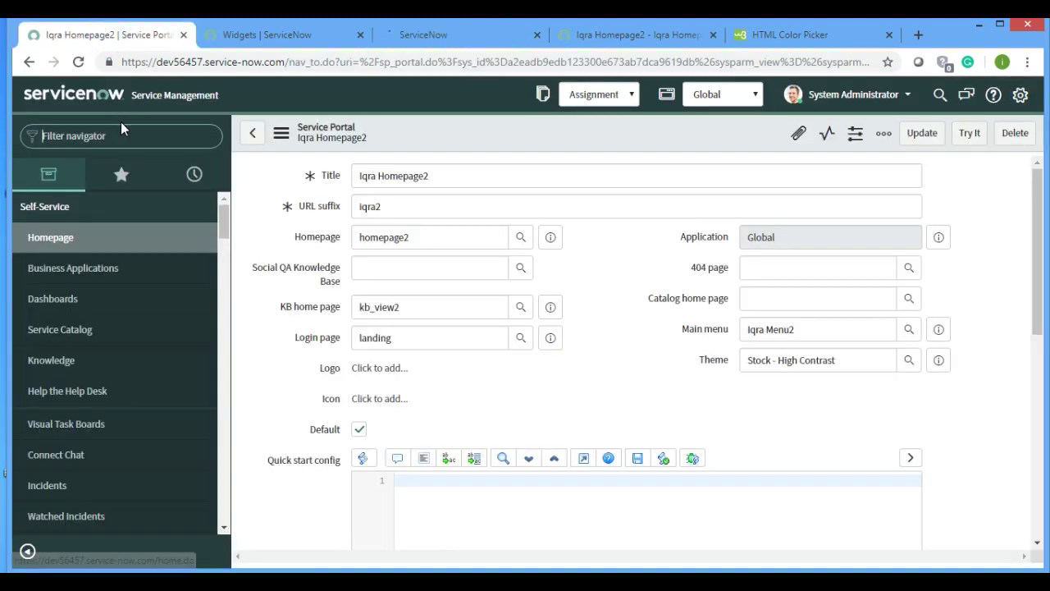
text(sp)
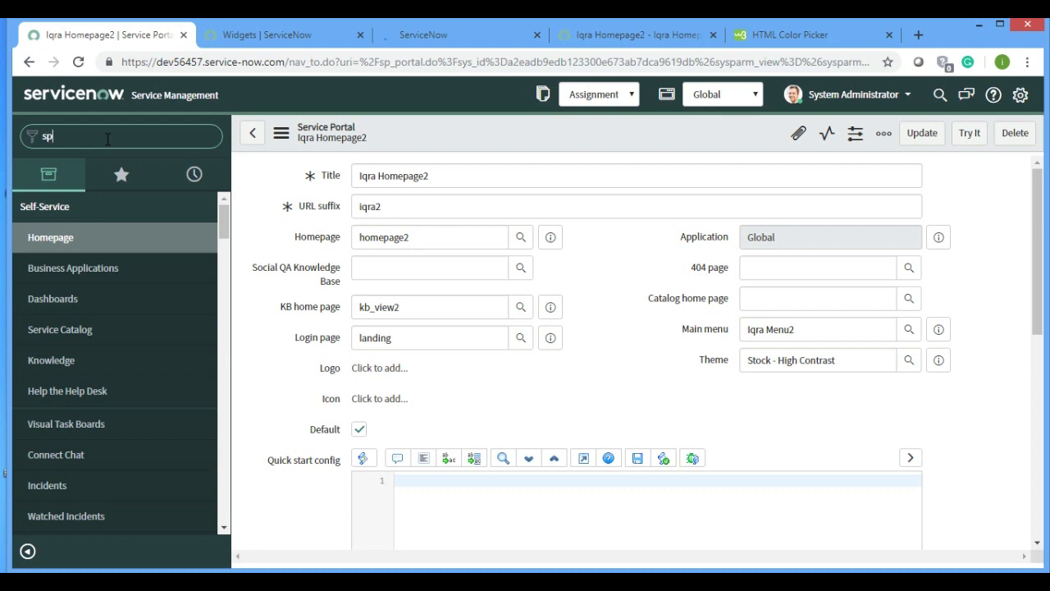
text(_page.LIST)
key(Return)
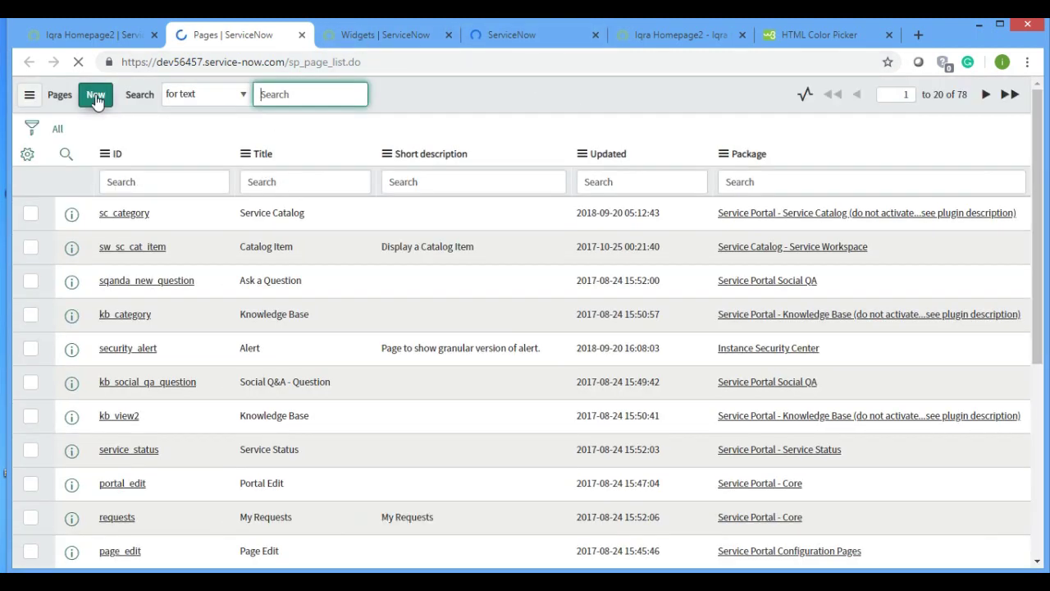
click(96, 95)
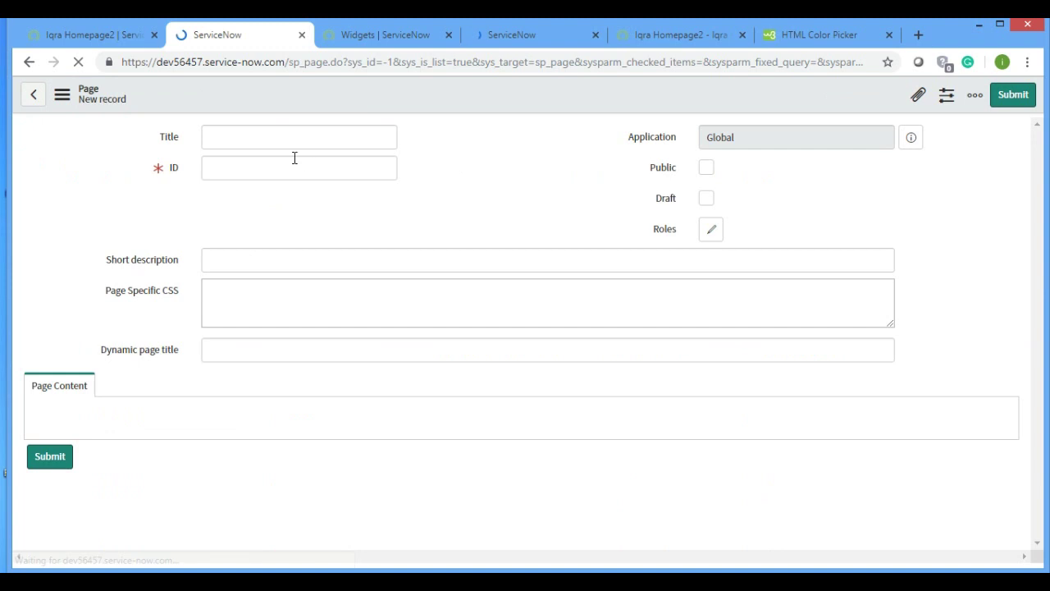
text(Inciden)
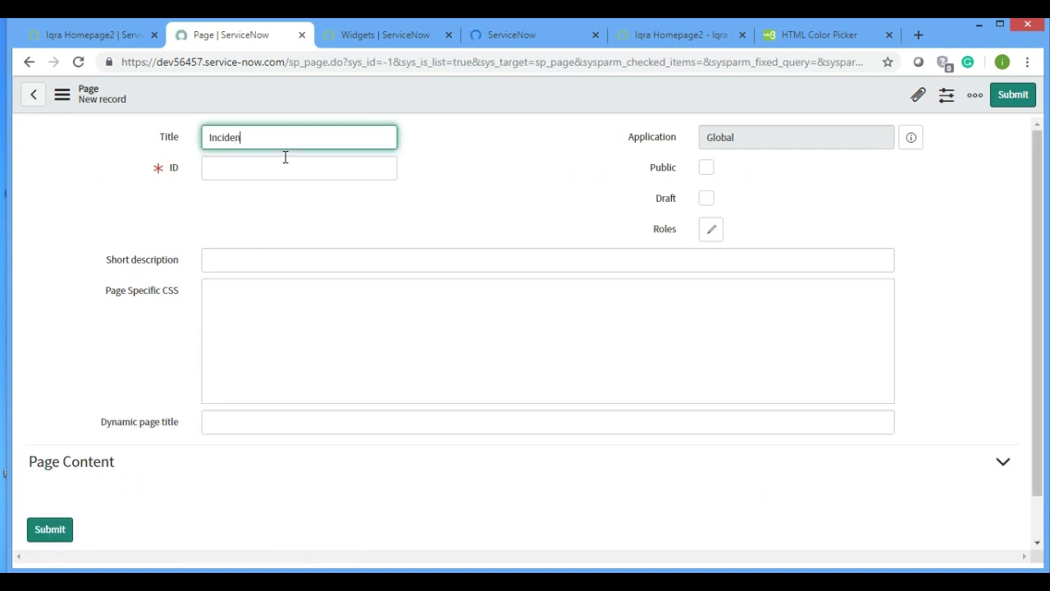
text(t)
Give the page the ID 'inc', save it, and open it in the page designer
click(286, 157)
text(inc)
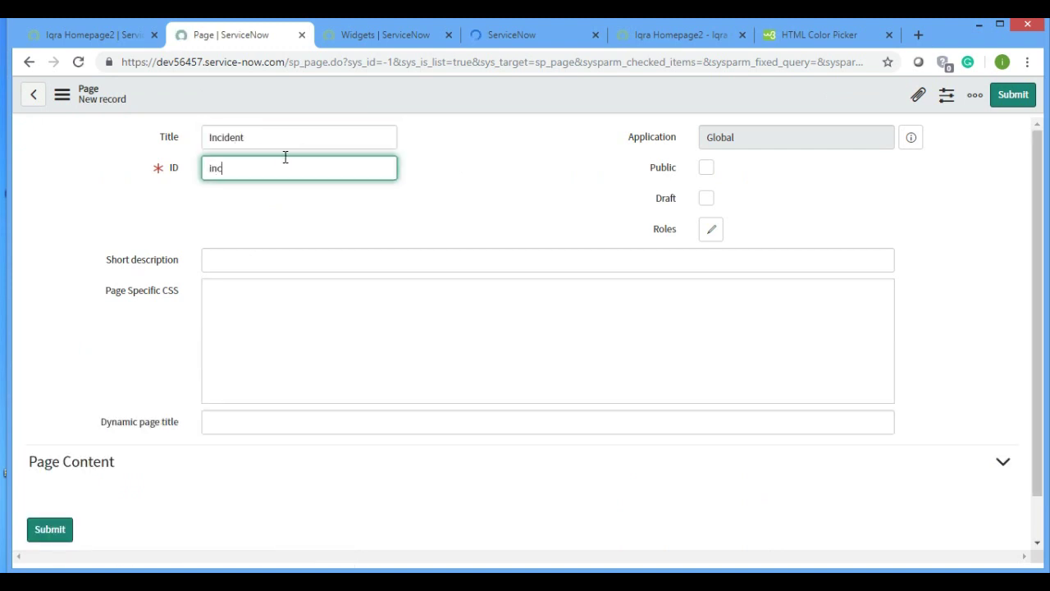
right_click(381, 96)
click(402, 109)
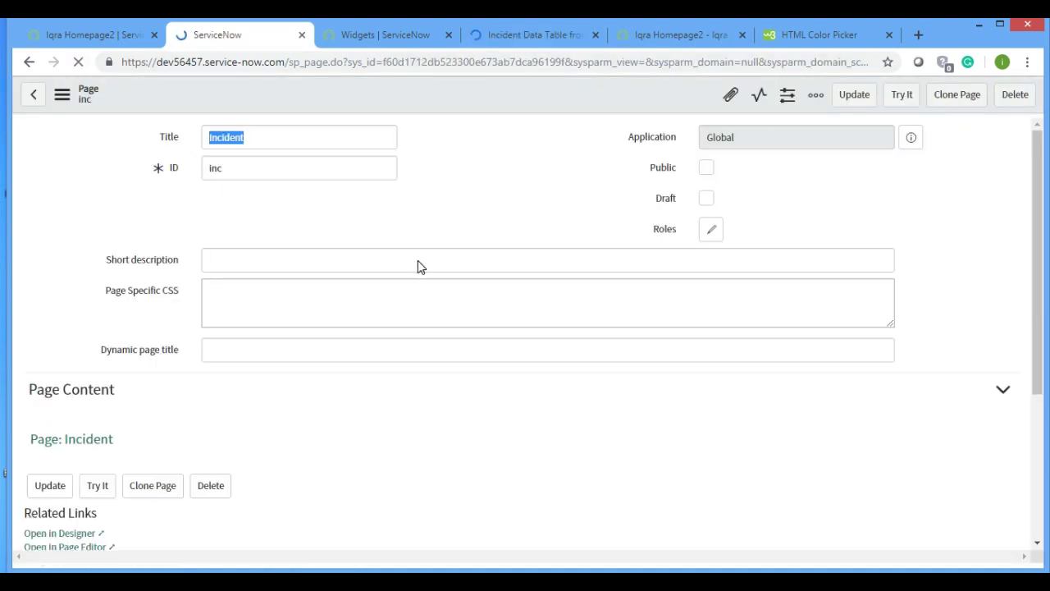
scroll(419, 260, down, 4)
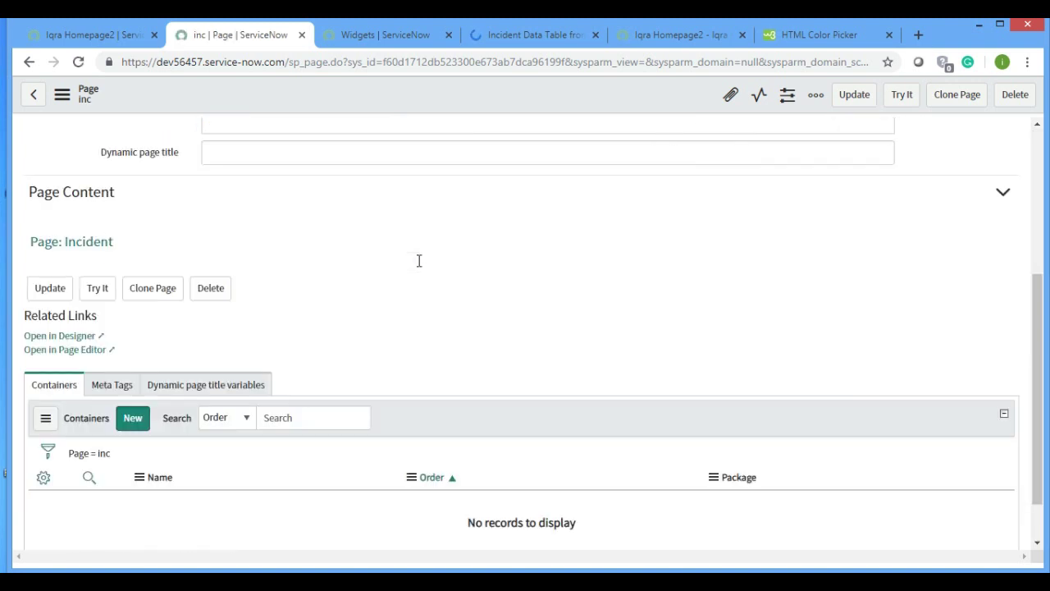
click(62, 299)
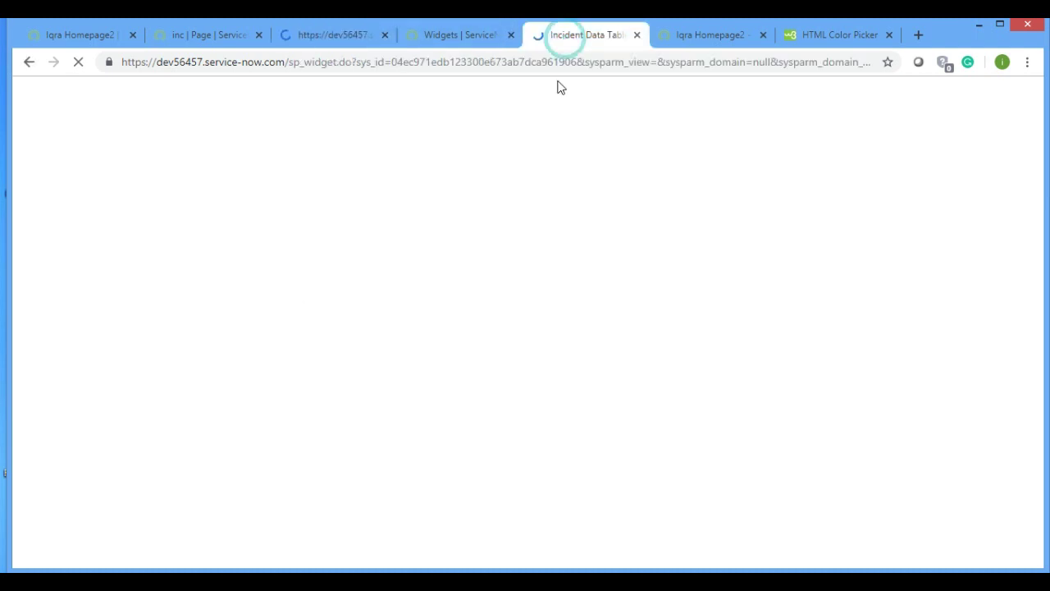
On the inc page, add a 12-wide row and drop the Incident Data Table widget into it
click(432, 36)
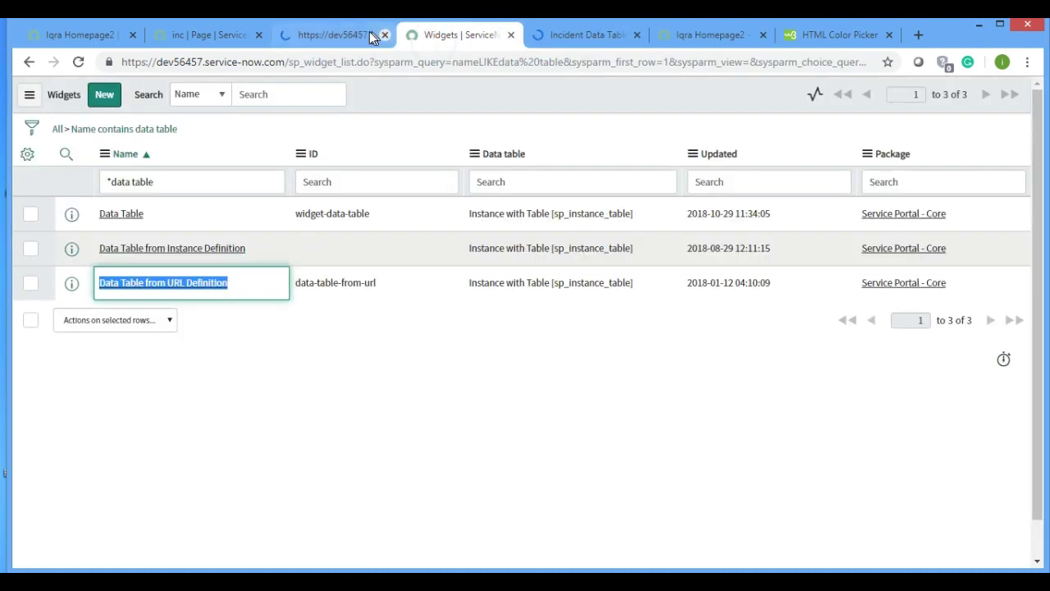
click(367, 33)
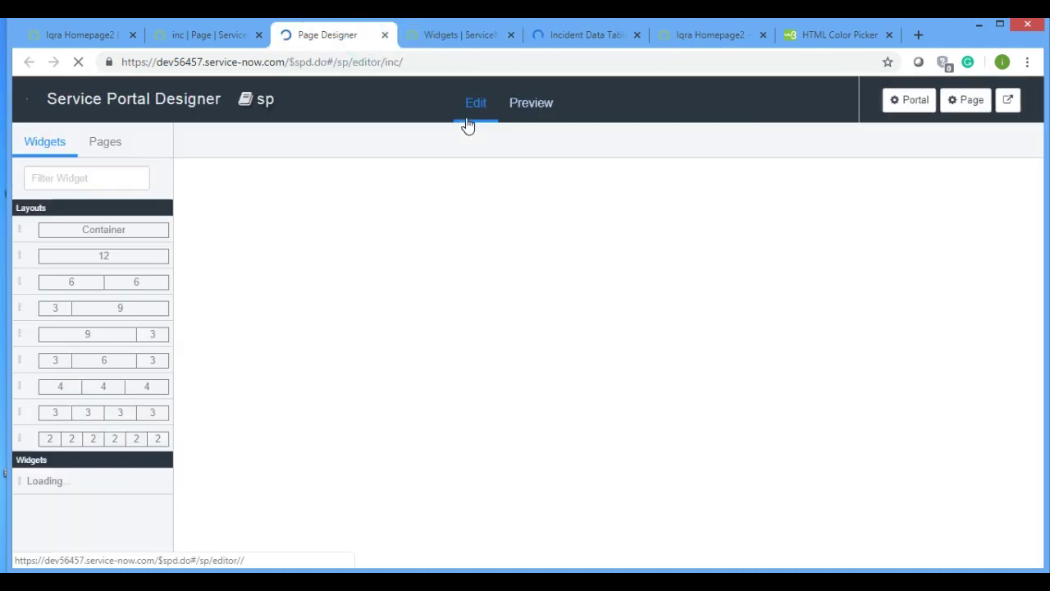
click(76, 175)
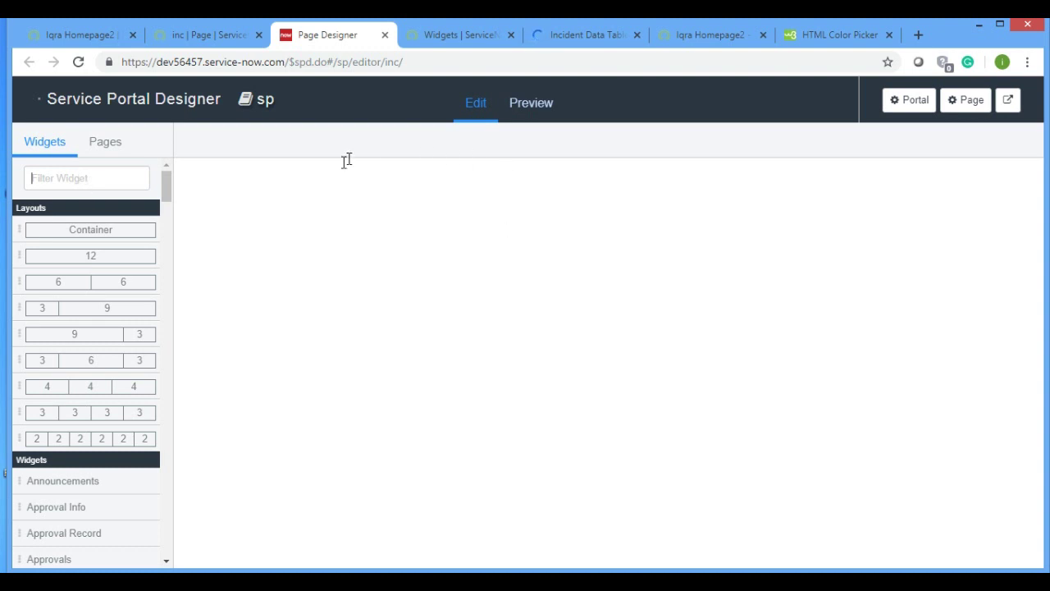
text(inciden)
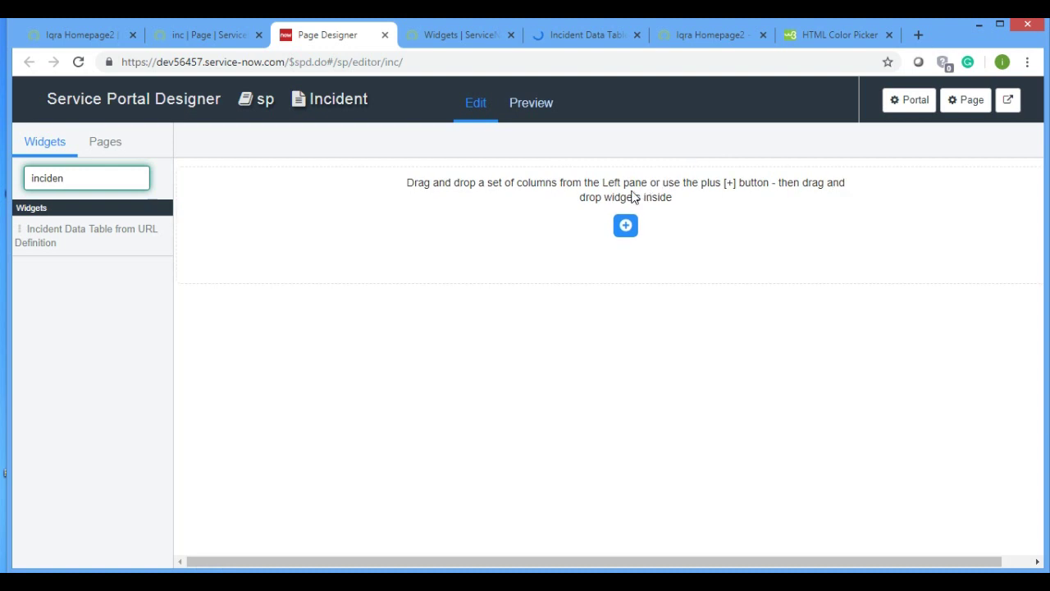
click(627, 230)
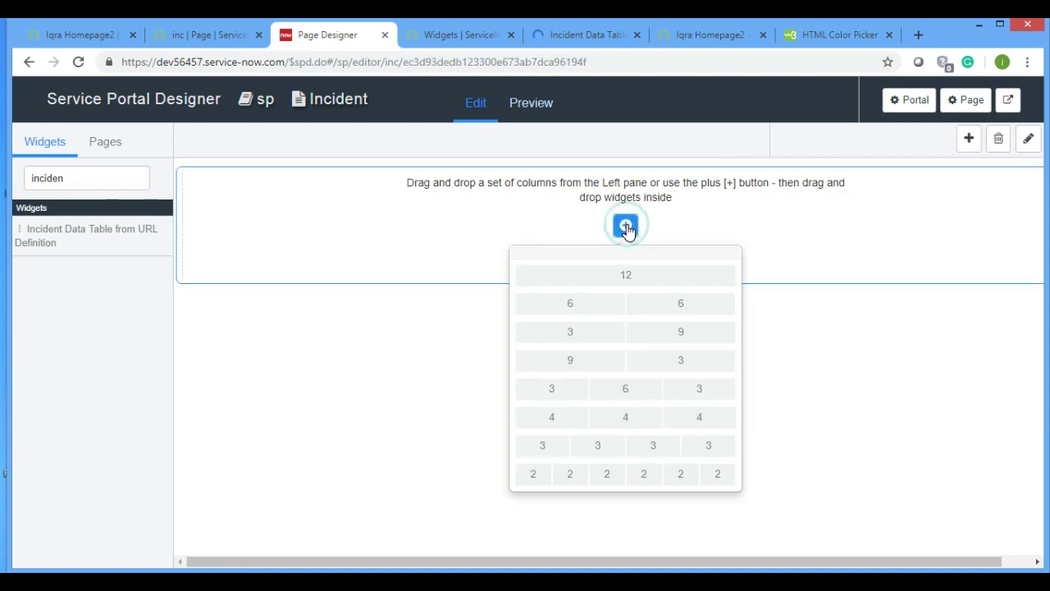
click(628, 273)
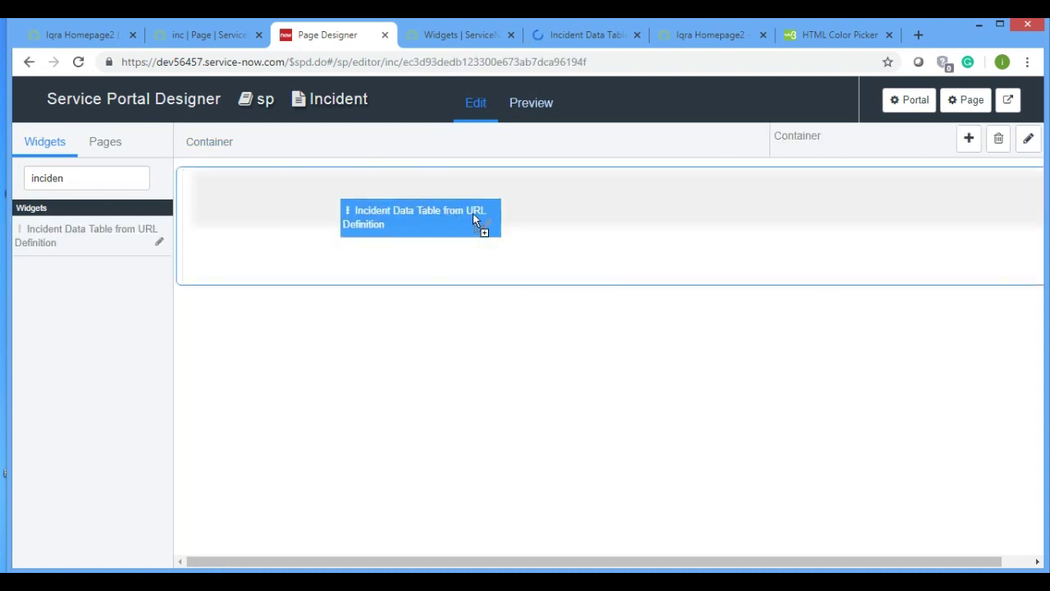
drag(79, 242, 474, 218)
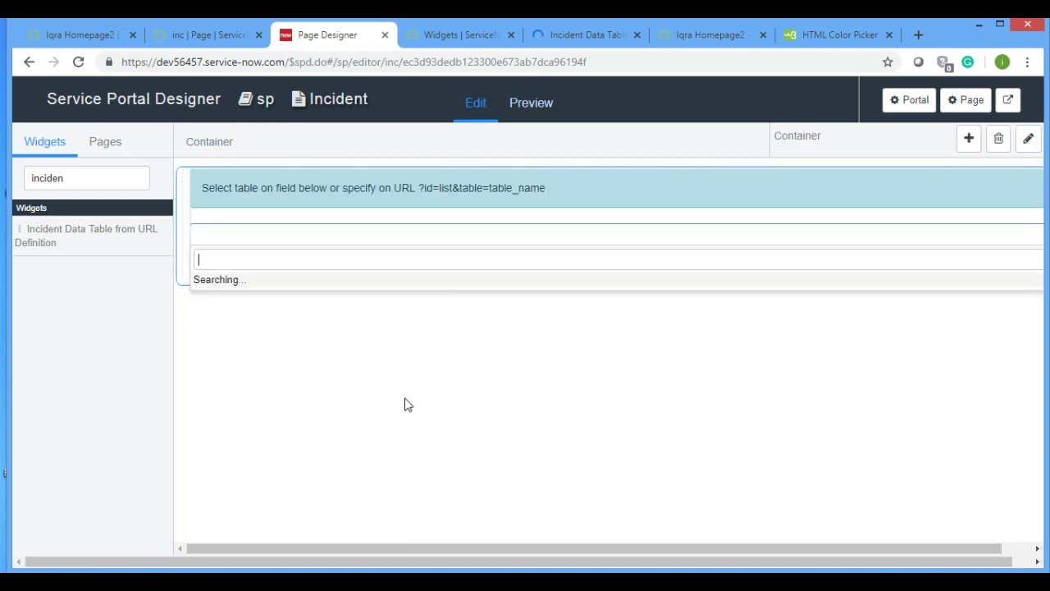
click(216, 456)
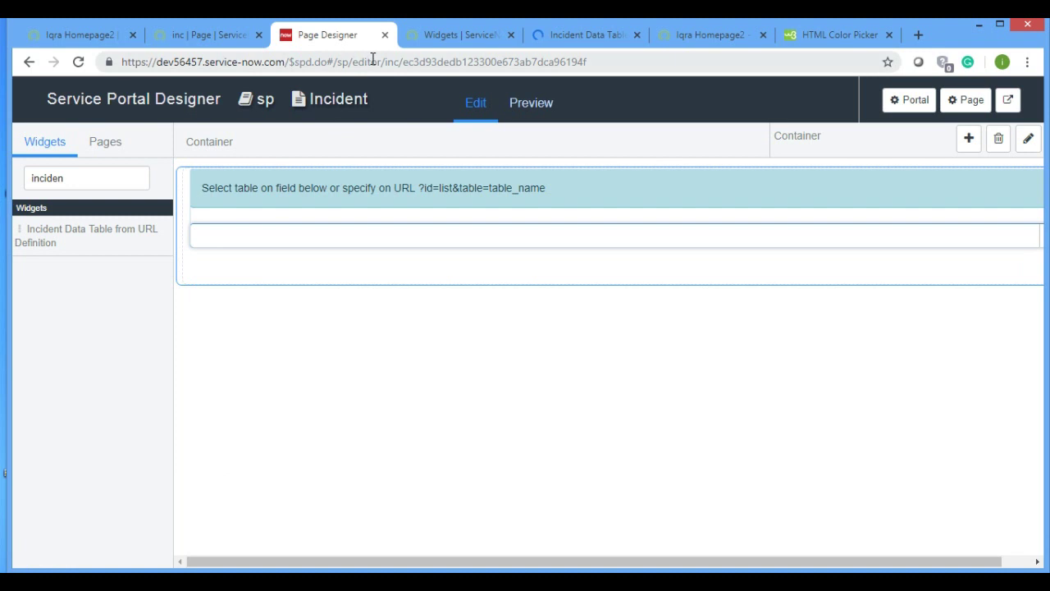
Close the page designer, data-table widgets list and Incident widget record tabs
click(384, 36)
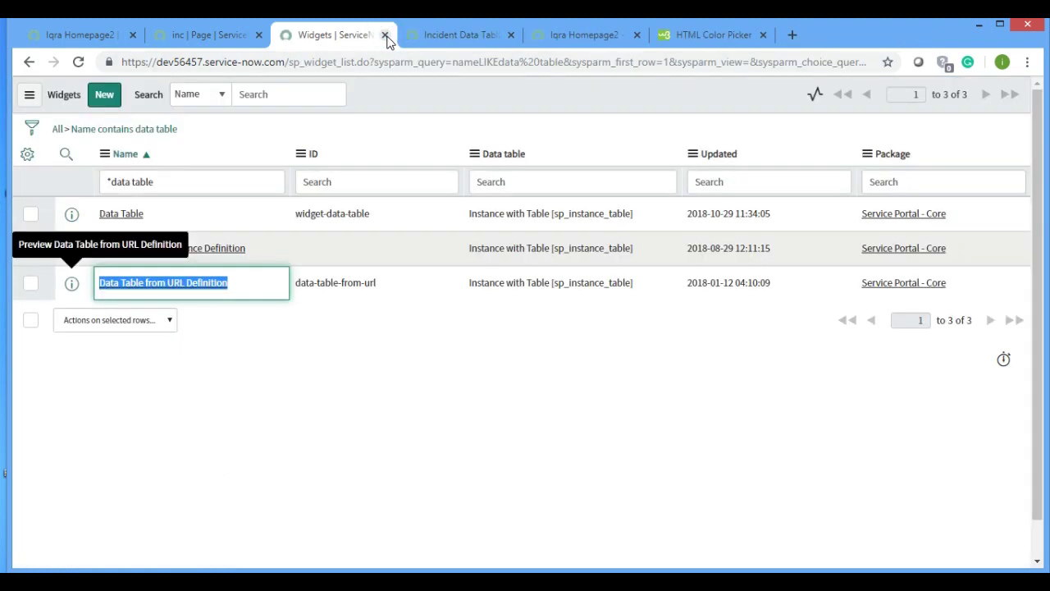
click(385, 35)
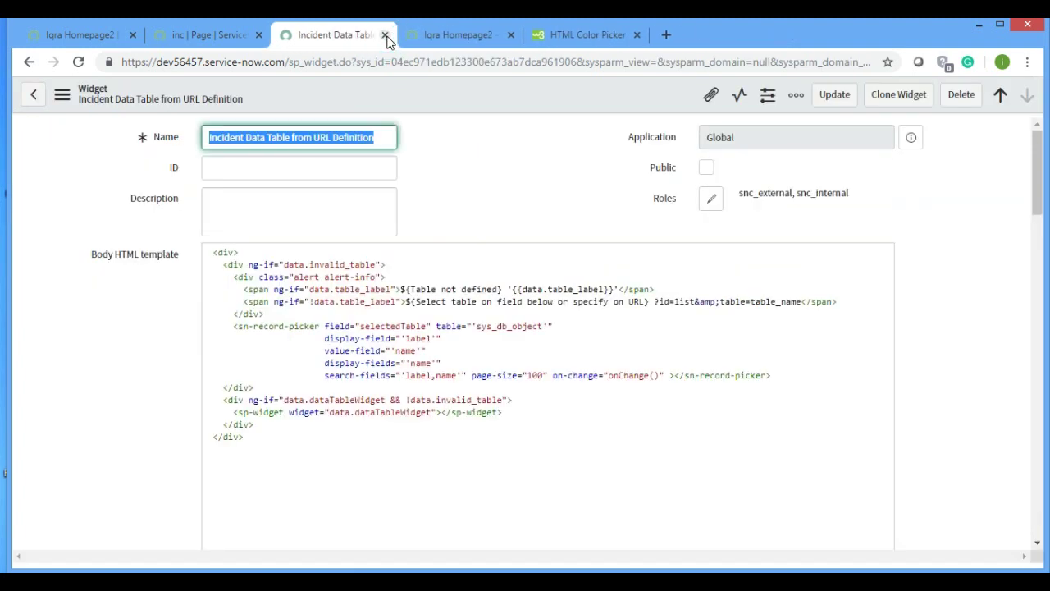
click(384, 35)
From the Iqra Homepage2 main menu, open the Iqra Menu2 record and its Incident menu item
click(82, 34)
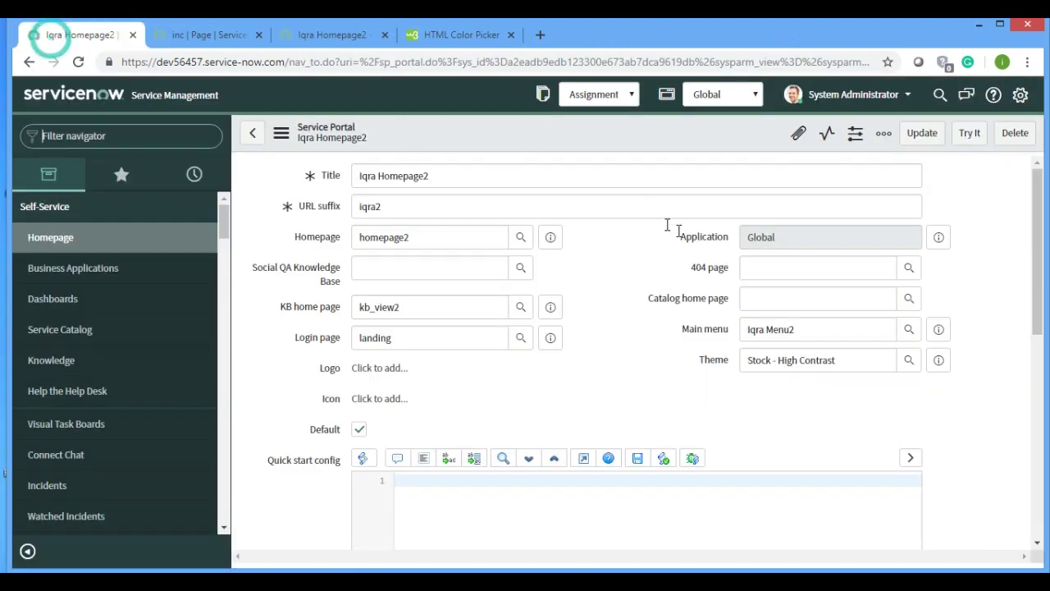
click(936, 329)
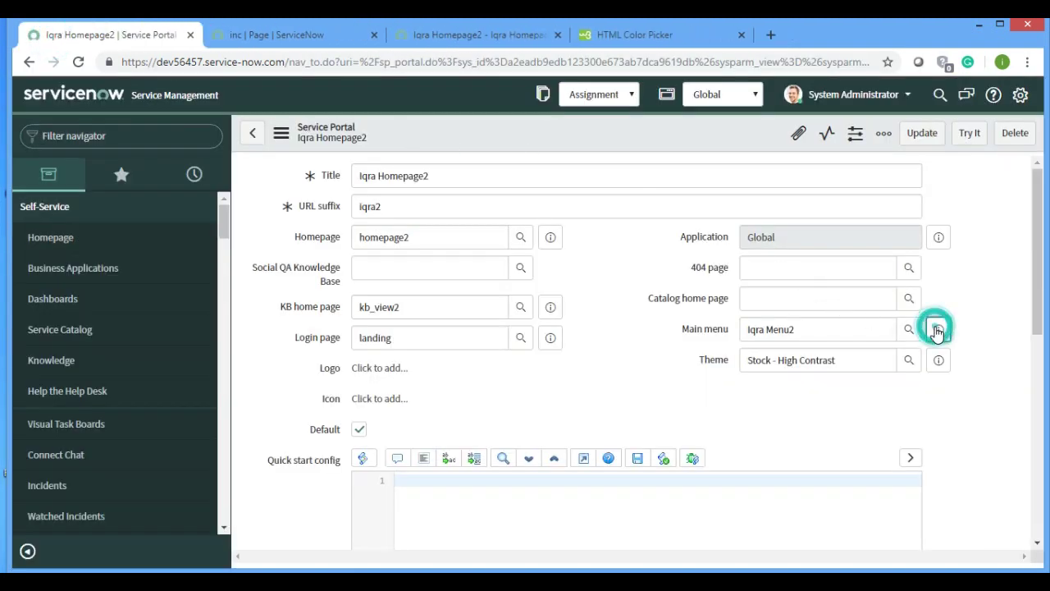
click(954, 371)
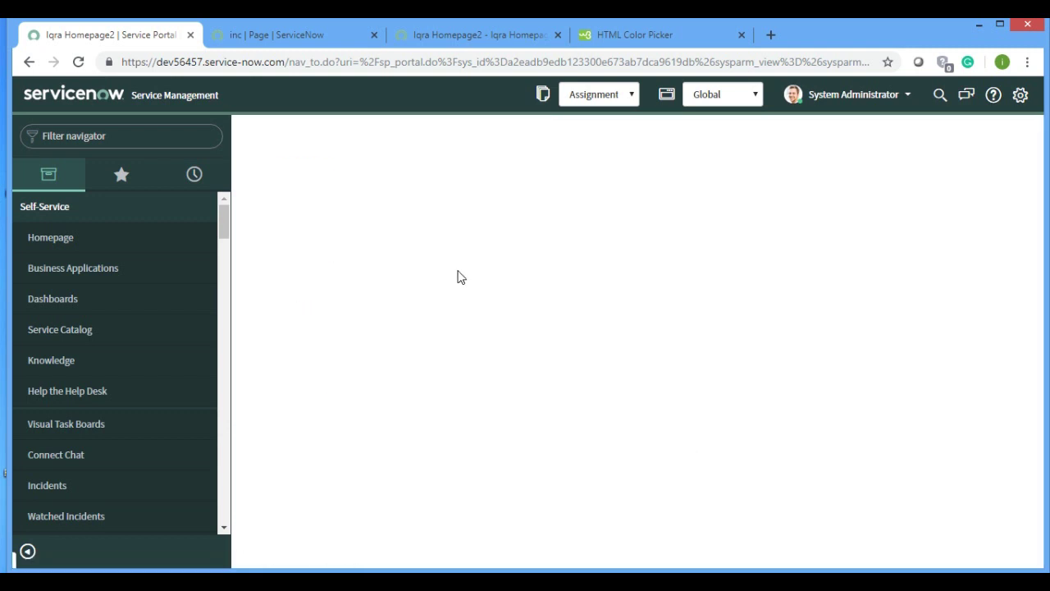
scroll(572, 360, down, 2)
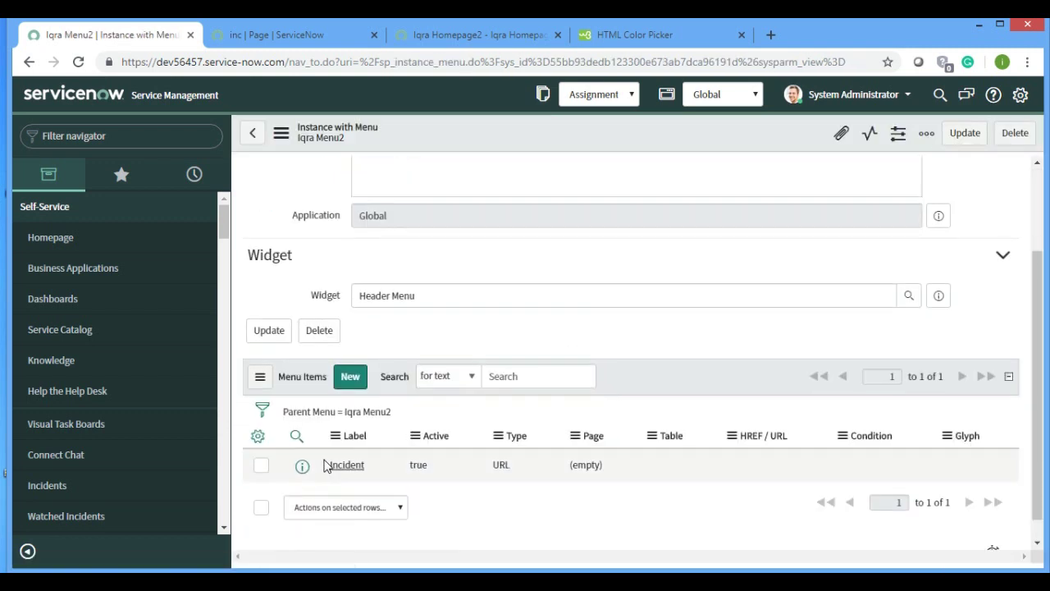
click(336, 465)
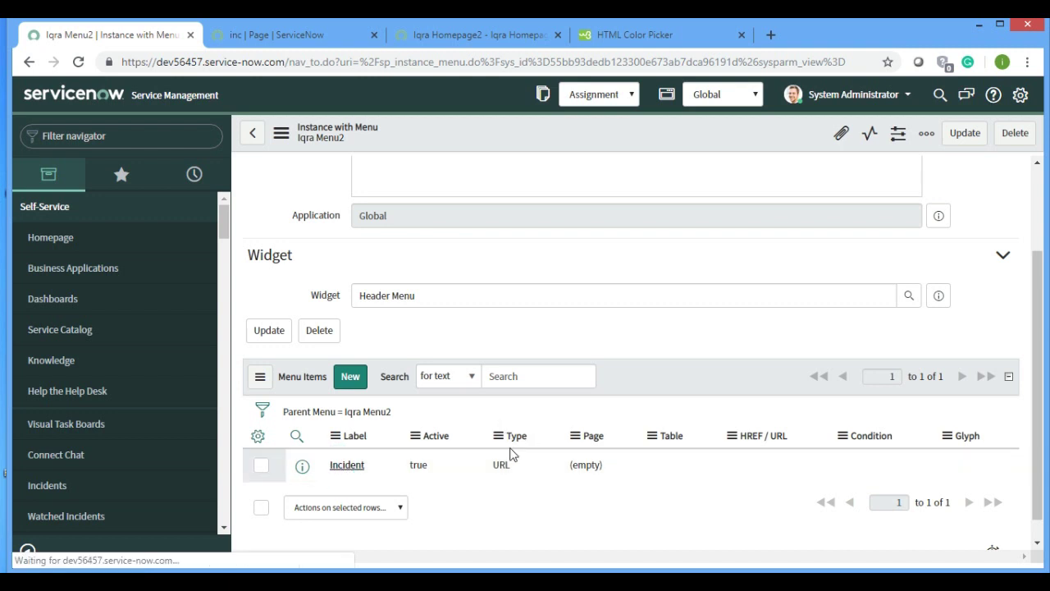
Select the Incident item's URL field, then switch back to the inc page record
click(388, 272)
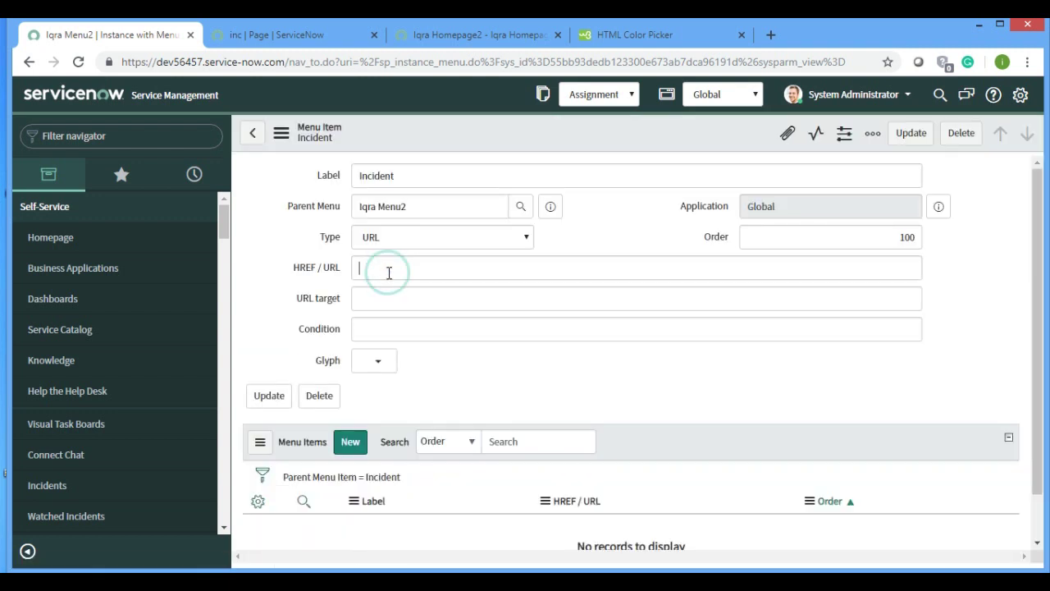
click(308, 44)
scroll(443, 251, up, 2)
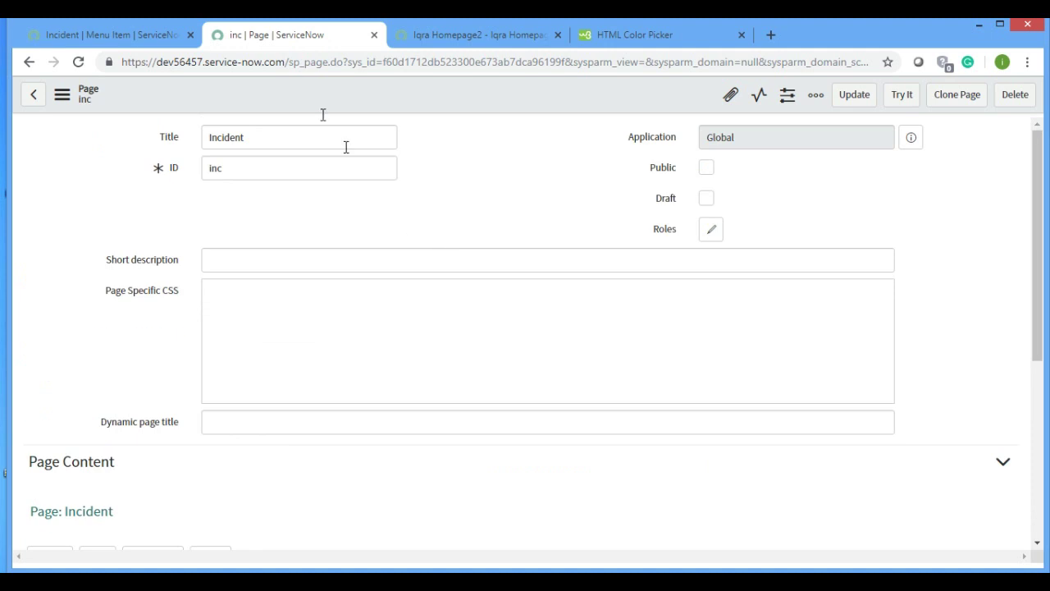
scroll(372, 211, down, 3)
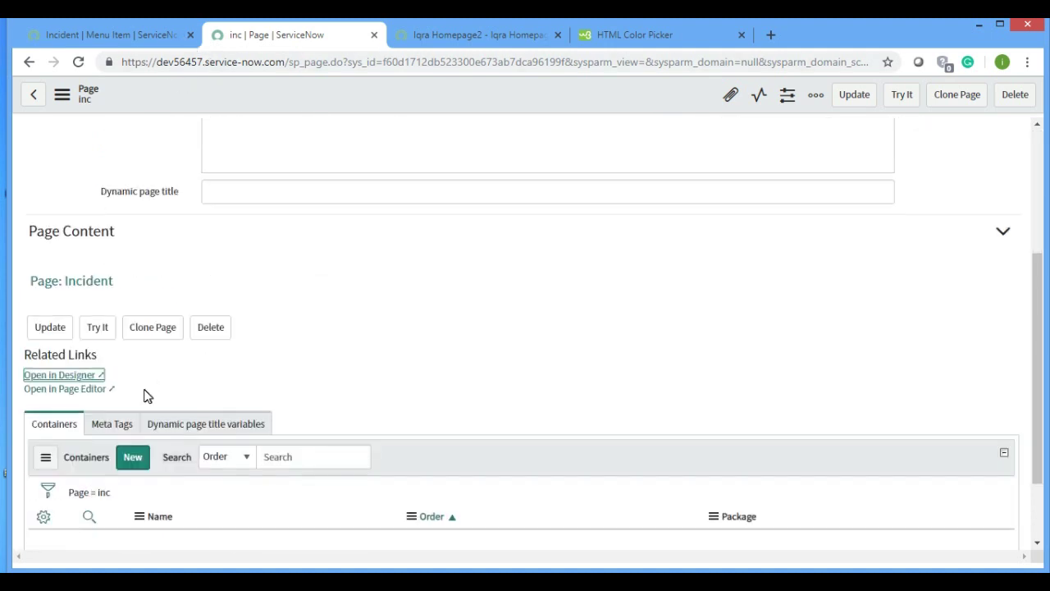
Open the inc page in Service Portal Designer via Related Links, then return to the designer tab
click(93, 379)
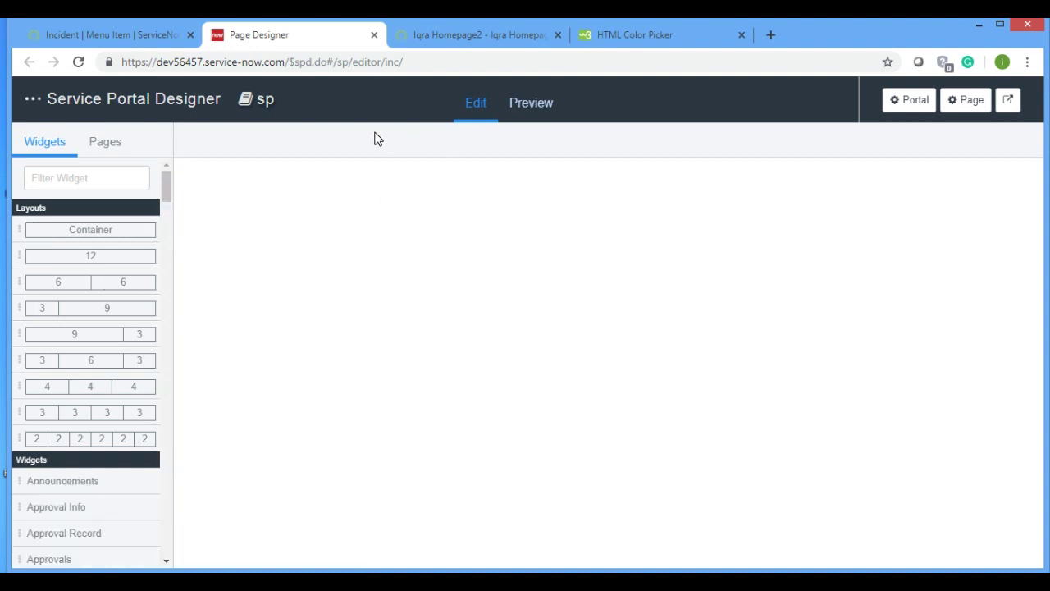
click(108, 34)
click(255, 34)
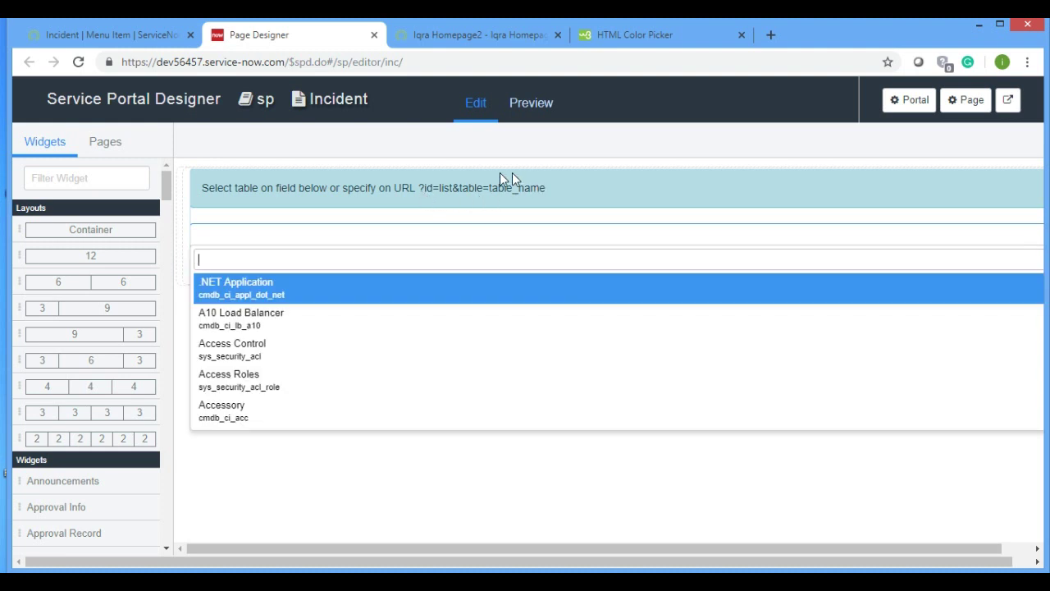
Check the designer's table hint, then give the Incident item URL '?id=inc&table=incident' and save
click(139, 35)
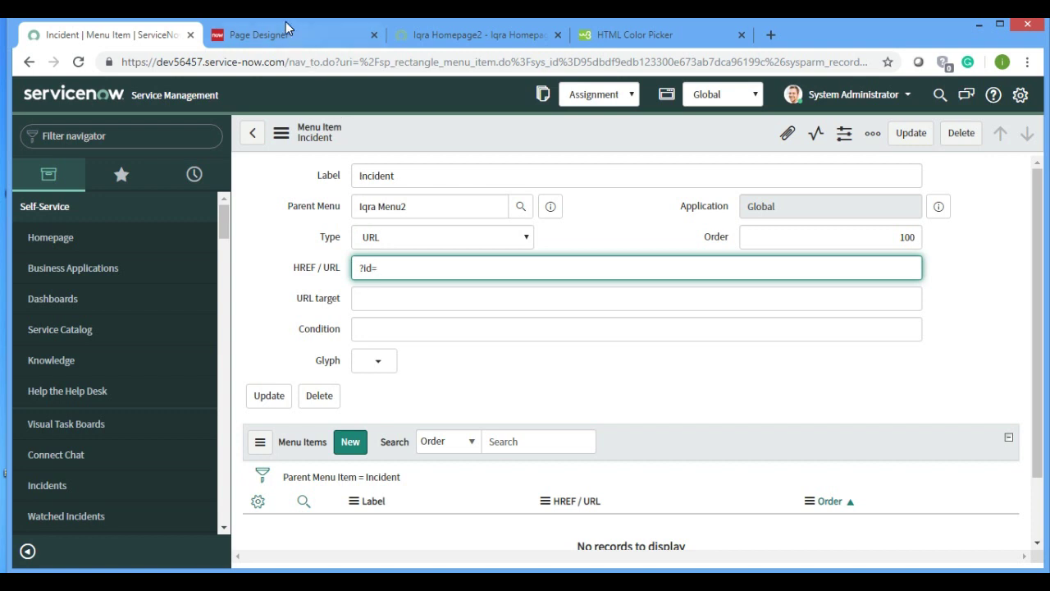
click(476, 35)
click(304, 37)
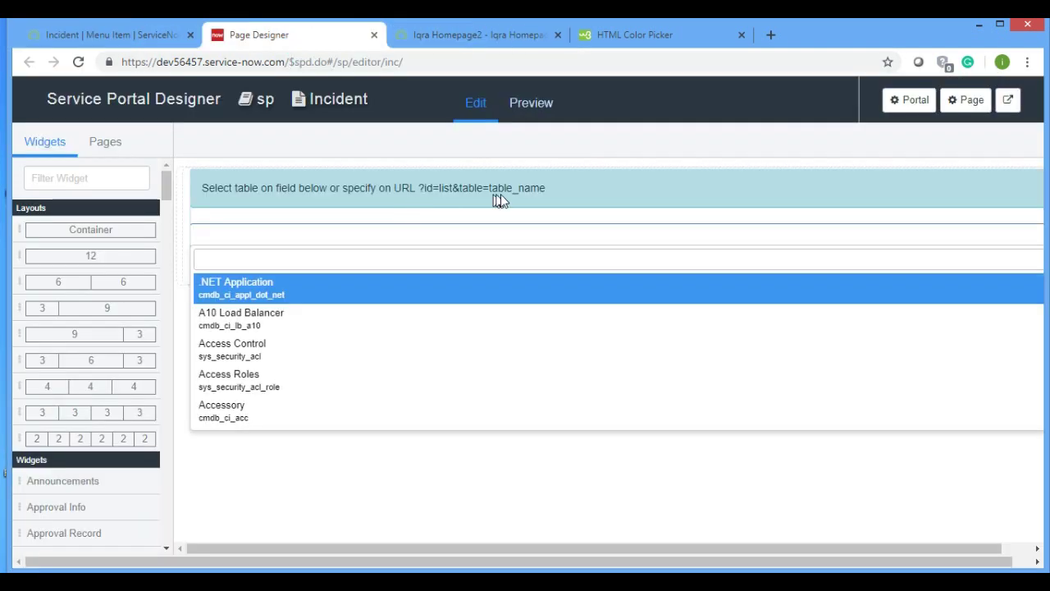
click(113, 36)
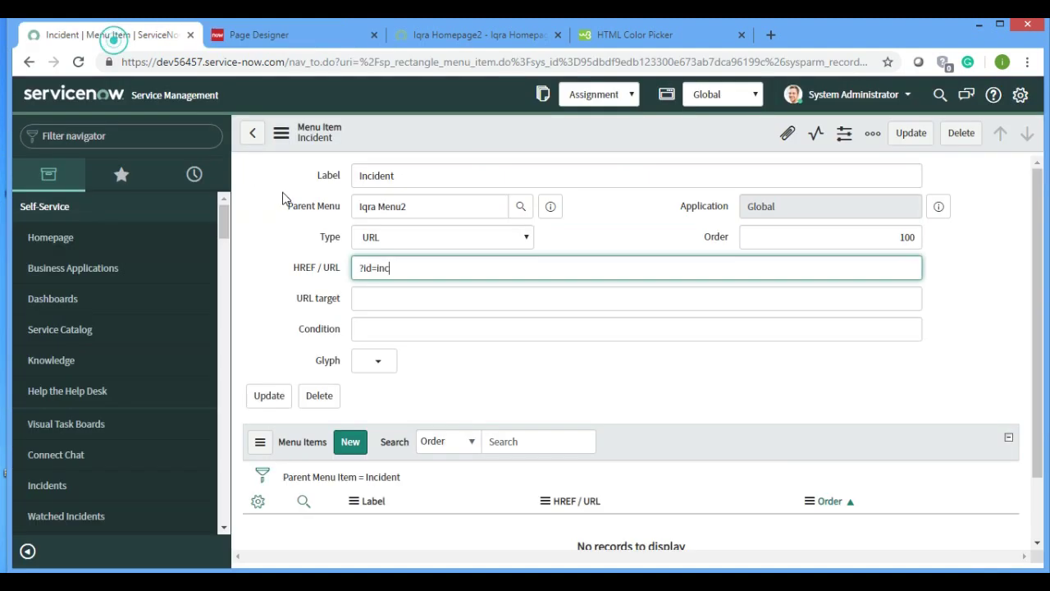
text(&tab)
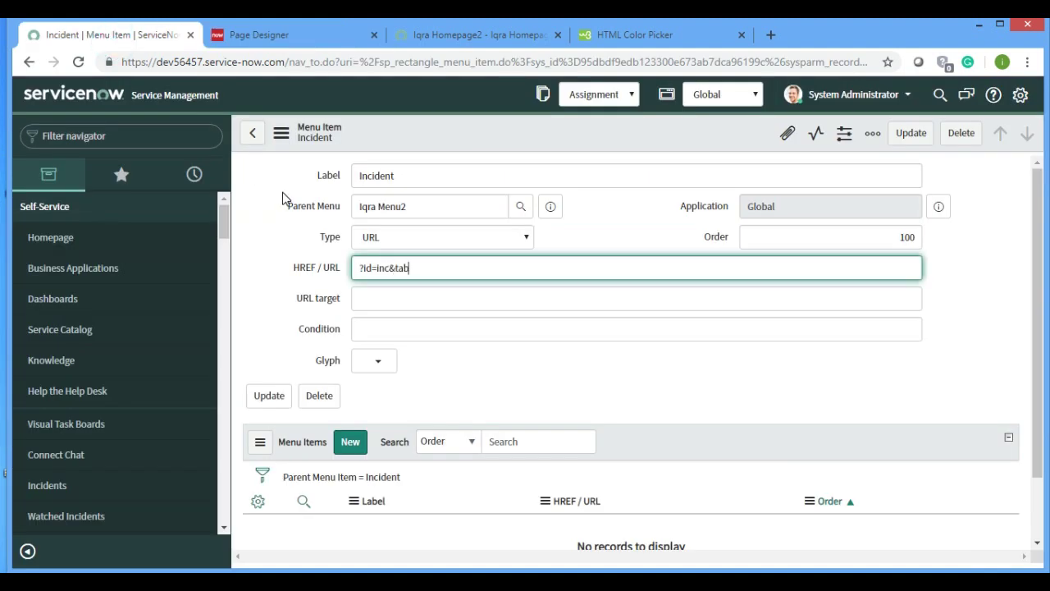
text(le=inci)
text(dent)
right_click(474, 129)
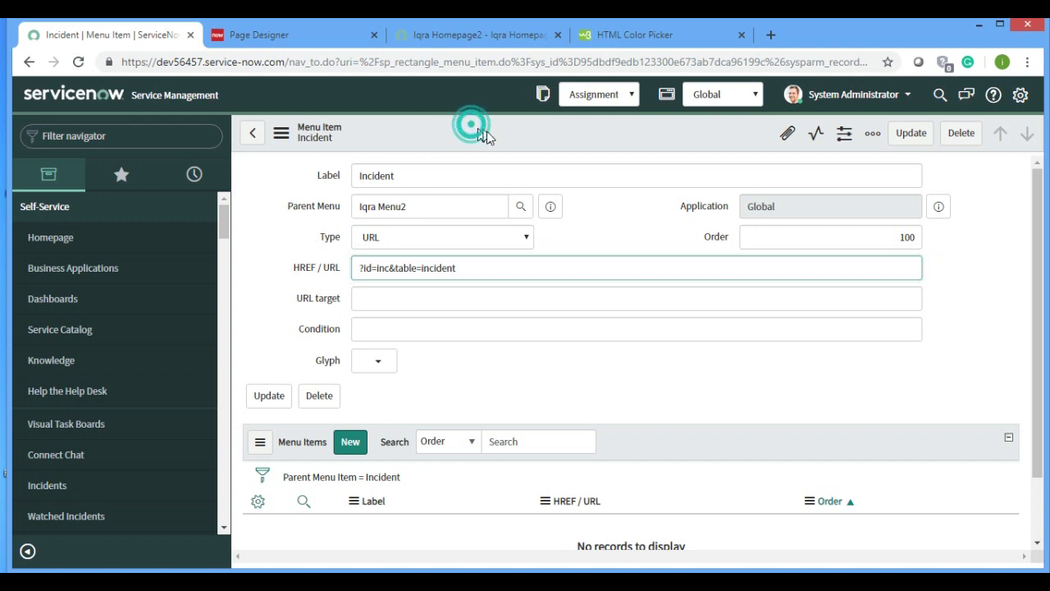
click(496, 136)
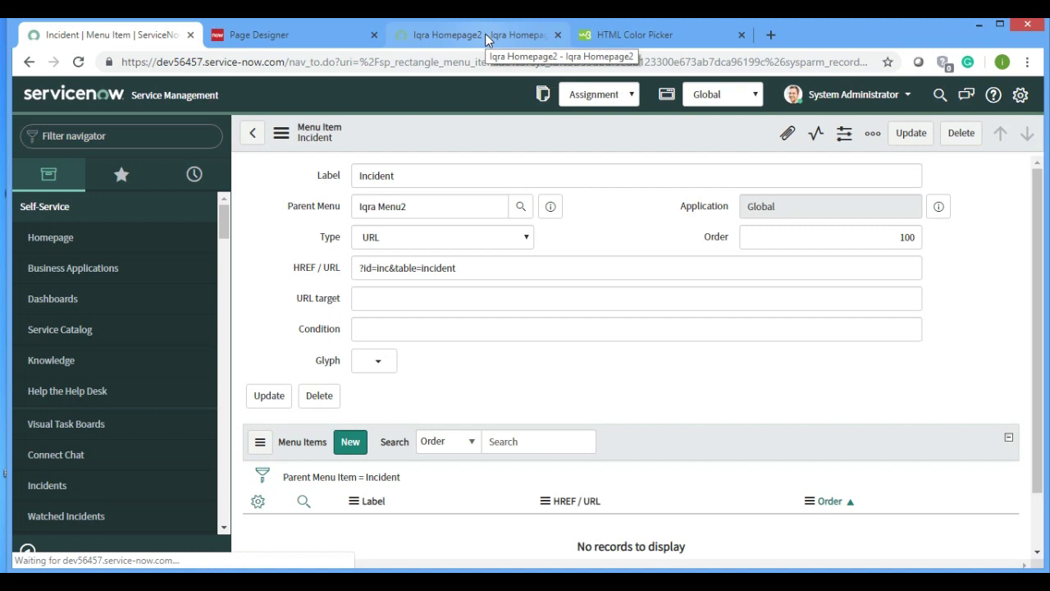
Reload the Iqra Homepage2 portal and open Incident from the purple navbar, listing 63 incidents
click(485, 34)
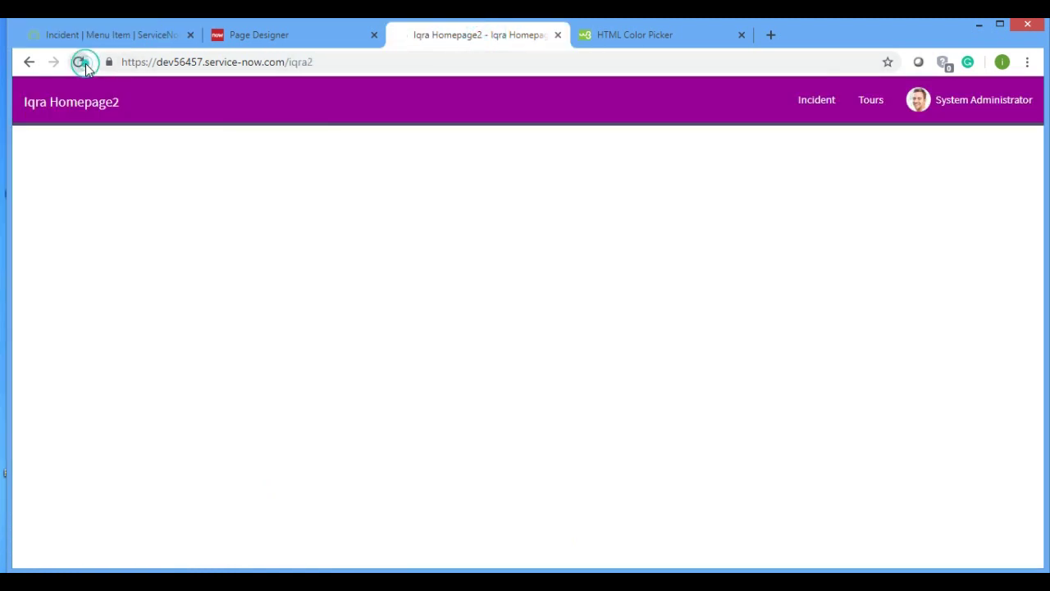
click(84, 64)
click(816, 106)
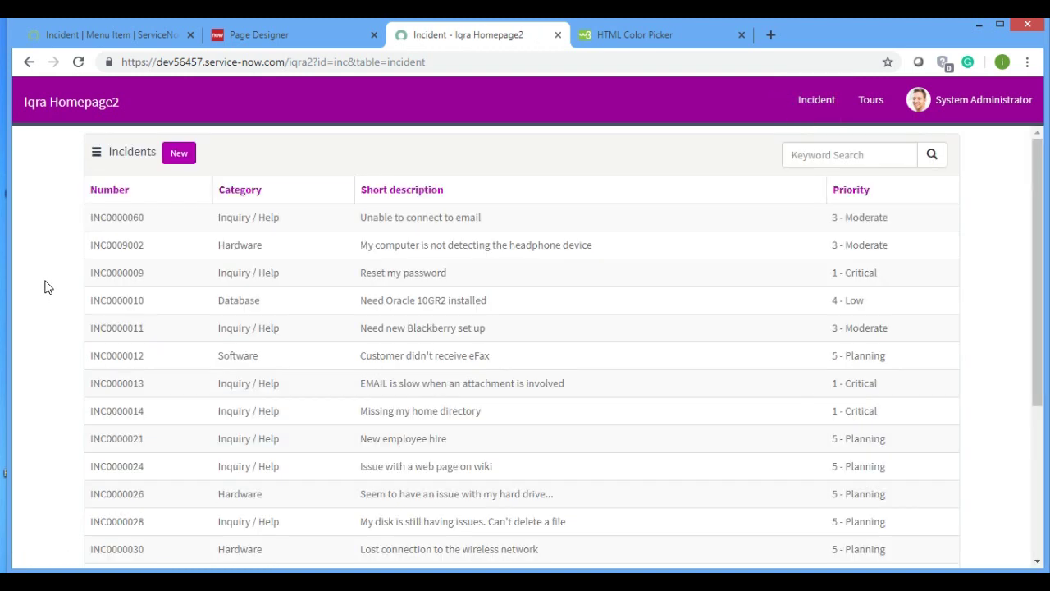
scroll(729, 263, down, 2)
scroll(732, 262, down, 1)
scroll(732, 263, up, 2)
scroll(731, 263, up, 1)
scroll(610, 319, down, 3)
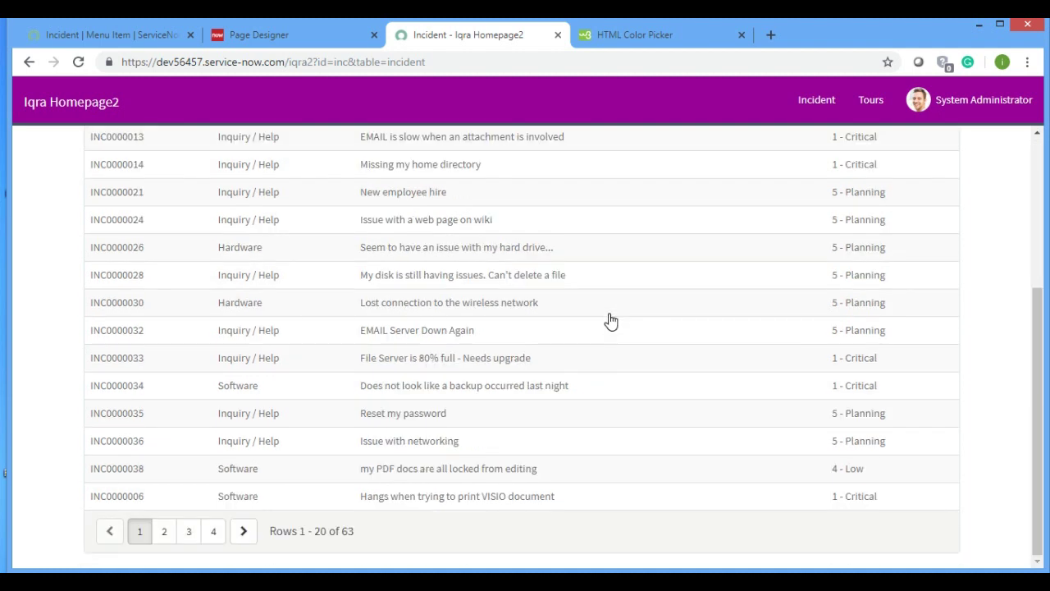
scroll(818, 369, up, 3)
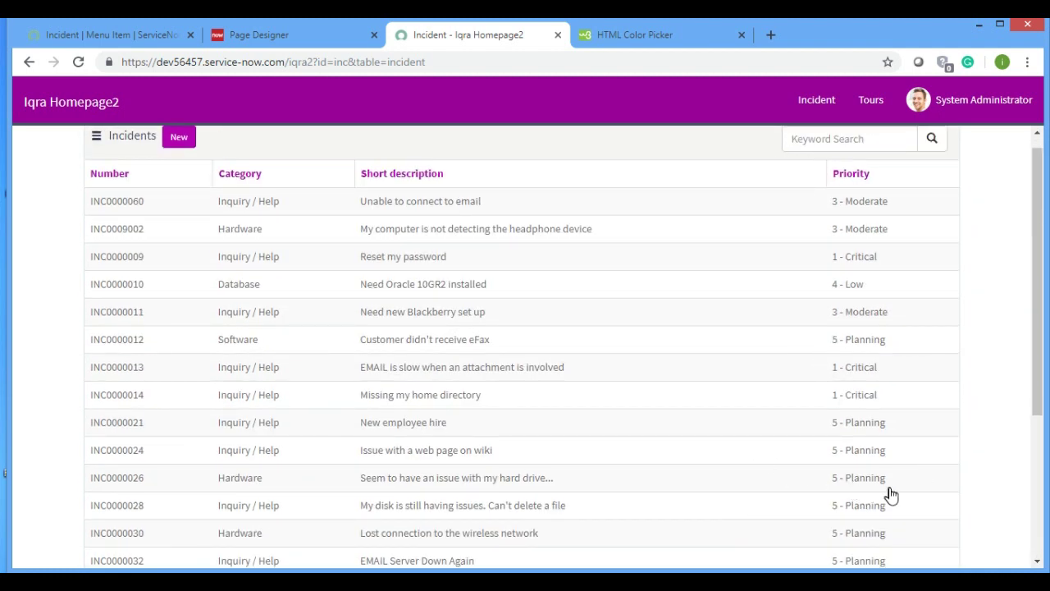